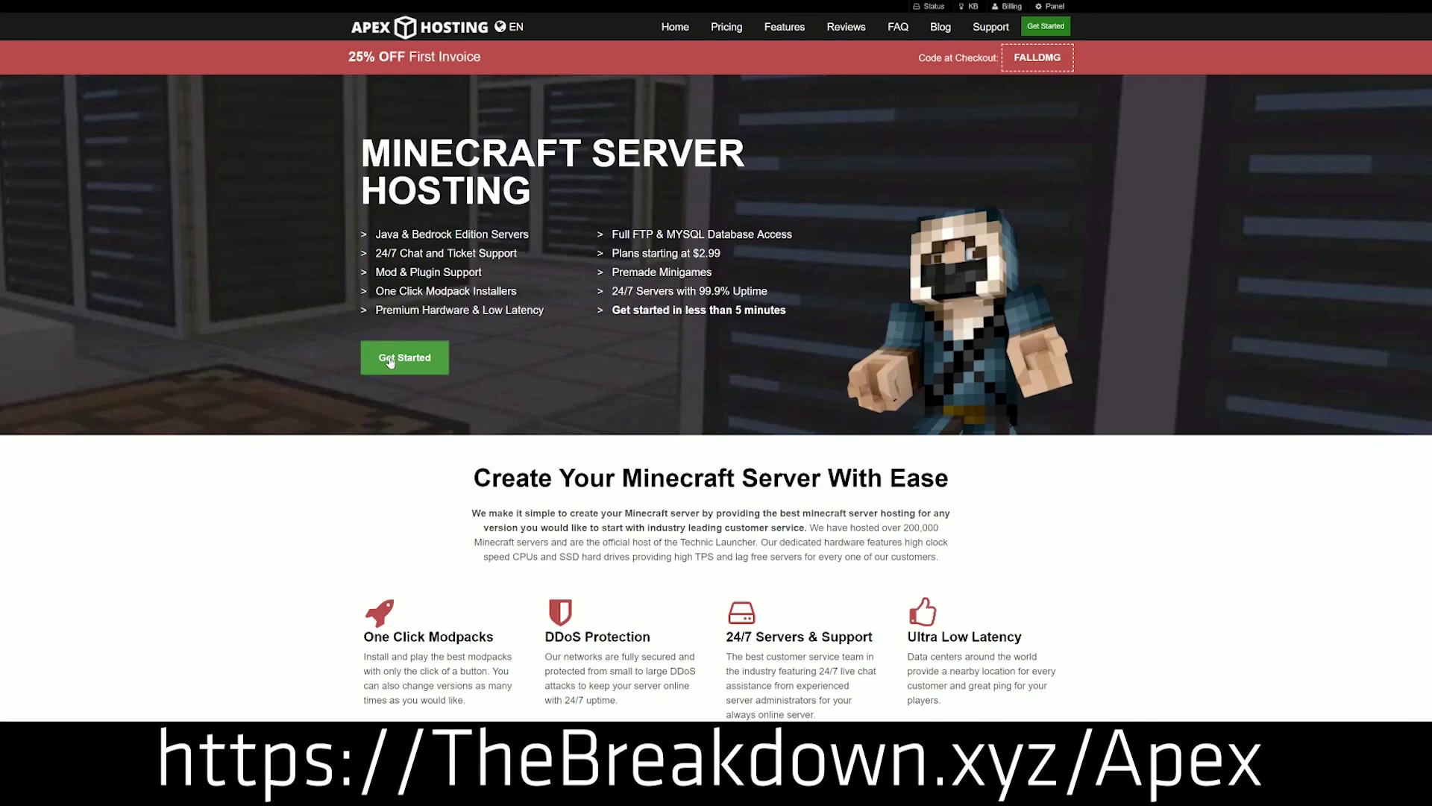
Examine the hosting features on the Apex Hosting page, including 24/7 support, automated backups and instant setup
{"action": "scroll", "coordinate": [549, 353], "scroll_direction": "down", "scroll_amount": 3}
{"action": "scroll", "coordinate": [549, 352], "scroll_direction": "down", "scroll_amount": 1}
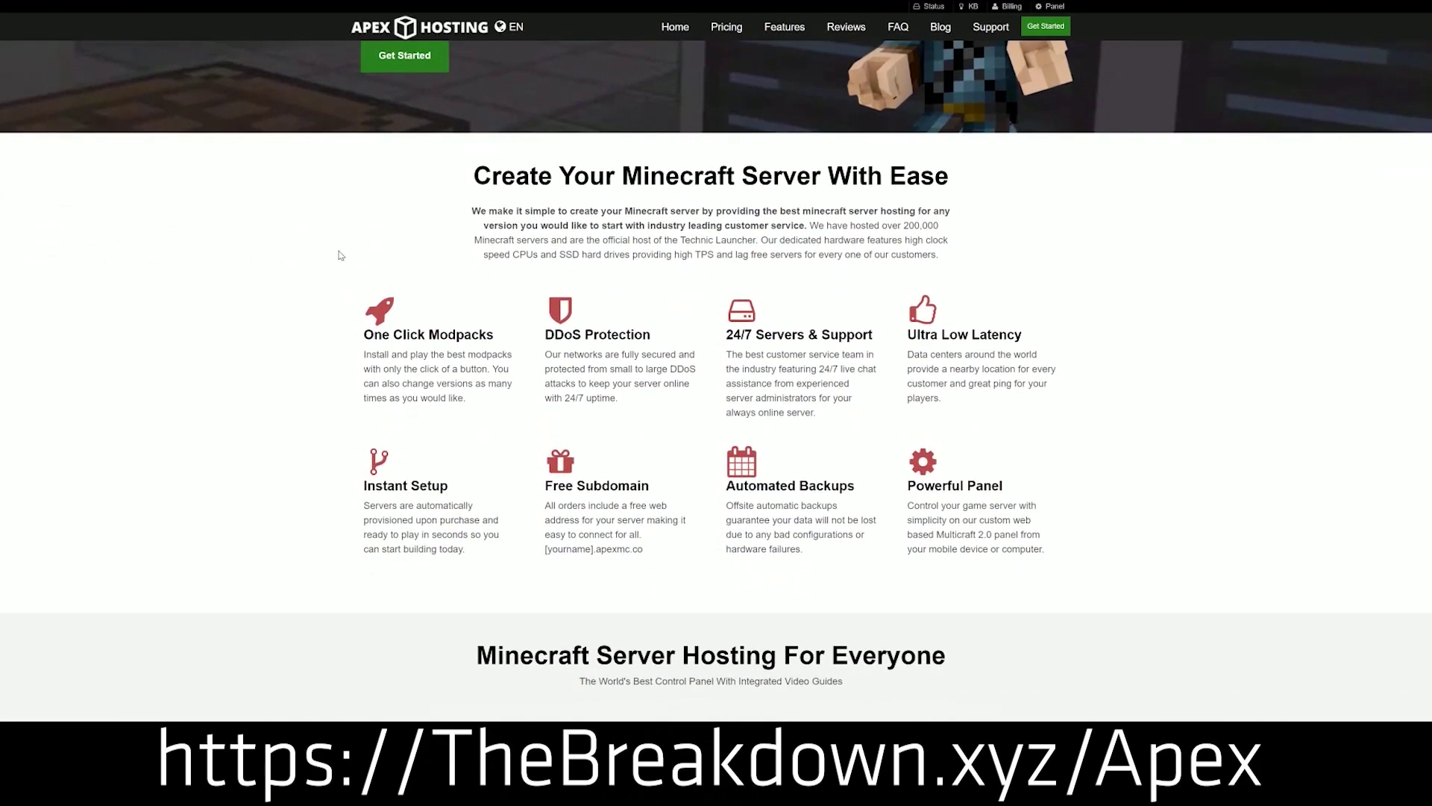
{"action": "left_click_drag", "start_coordinate": [362, 334], "coordinate": [877, 339]}
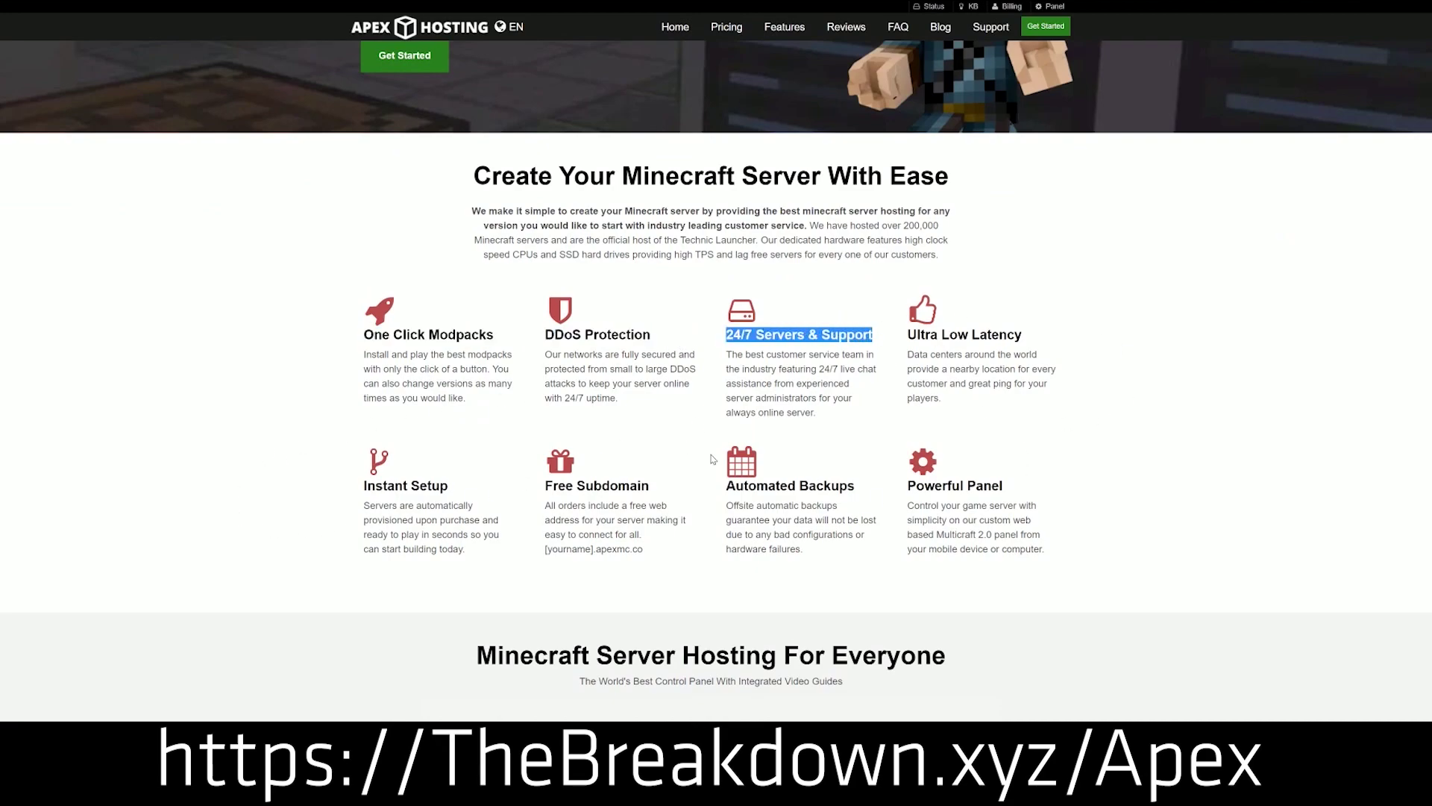
{"action": "left_click_drag", "start_coordinate": [727, 486], "coordinate": [897, 485]}
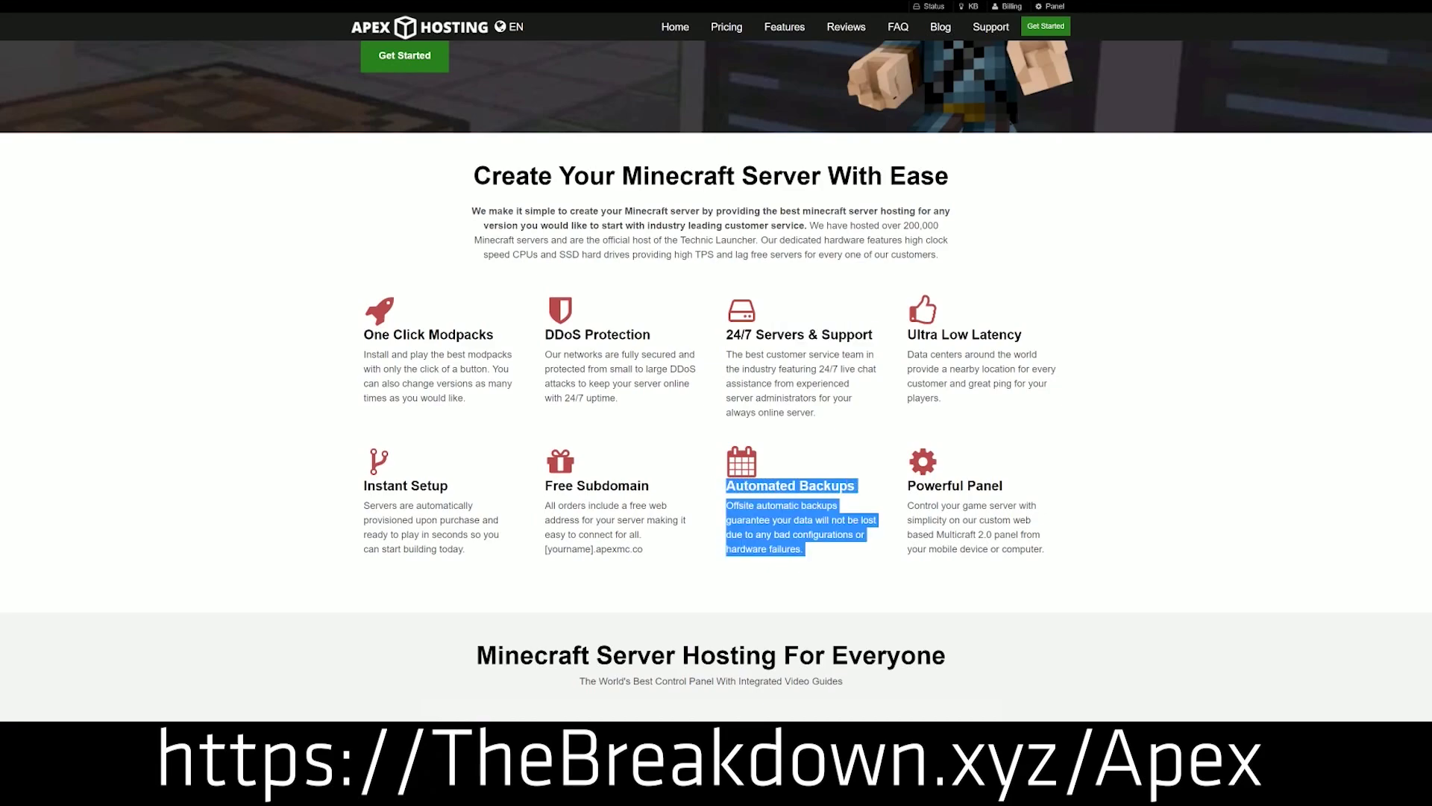
{"action": "left_click", "coordinate": [696, 490]}
{"action": "left_click_drag", "start_coordinate": [467, 552], "coordinate": [364, 485]}
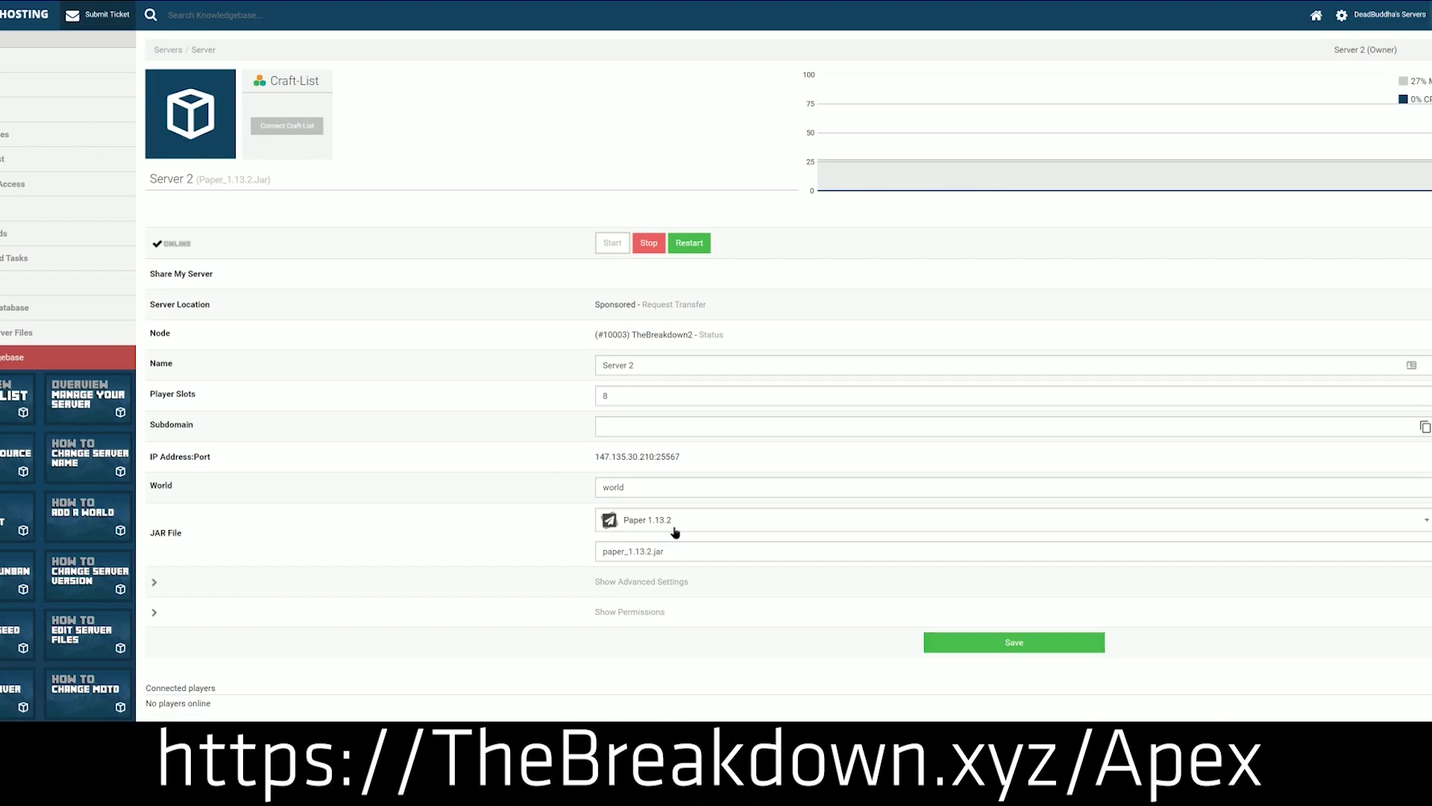
Change the server's JAR file to Minecraft 1.15 and confirm the version change
{"action": "left_click", "coordinate": [675, 529]}
{"action": "scroll", "coordinate": [671, 597], "scroll_direction": "down", "scroll_amount": 3}
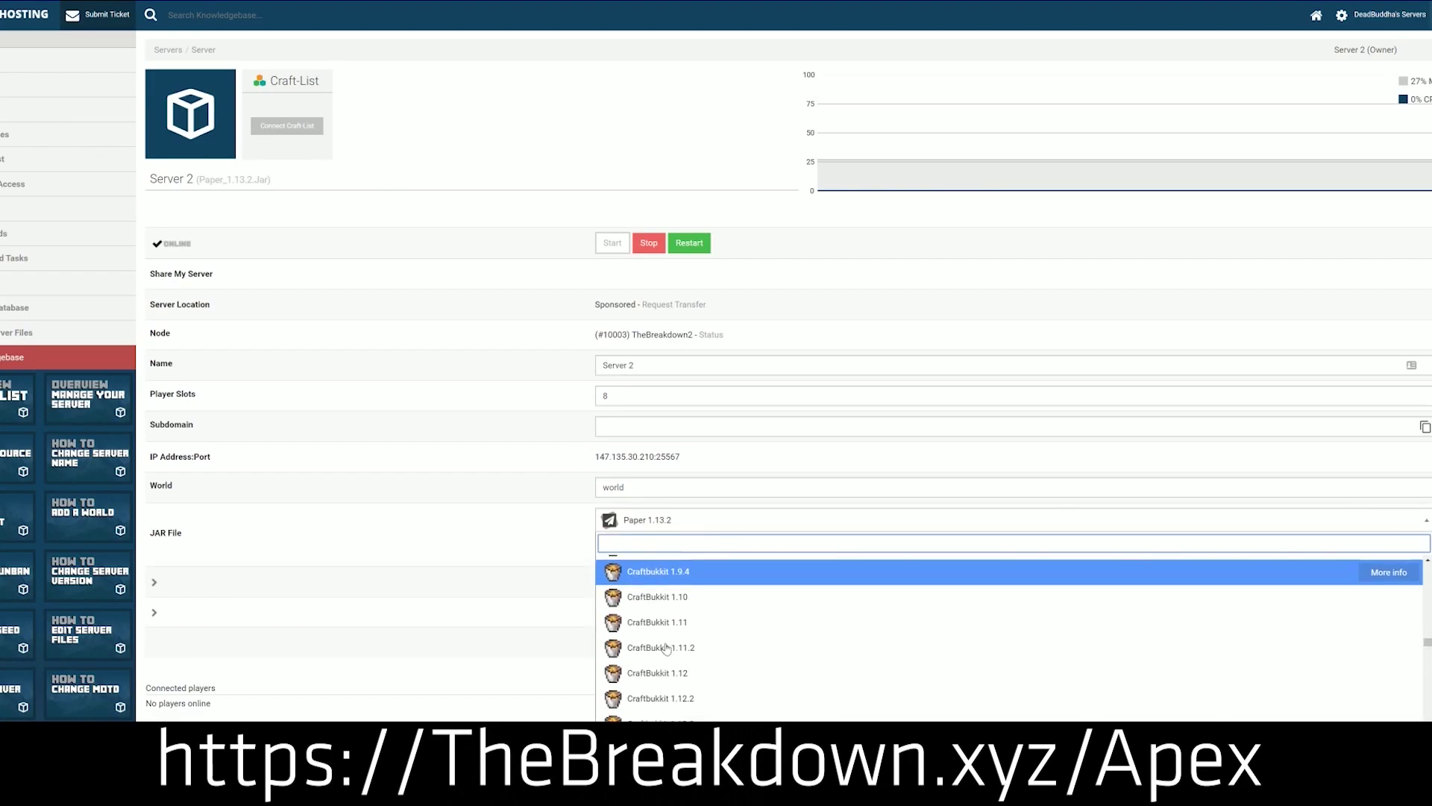
{"action": "scroll", "coordinate": [666, 646], "scroll_direction": "up", "scroll_amount": 5}
{"action": "scroll", "coordinate": [668, 644], "scroll_direction": "up", "scroll_amount": 3}
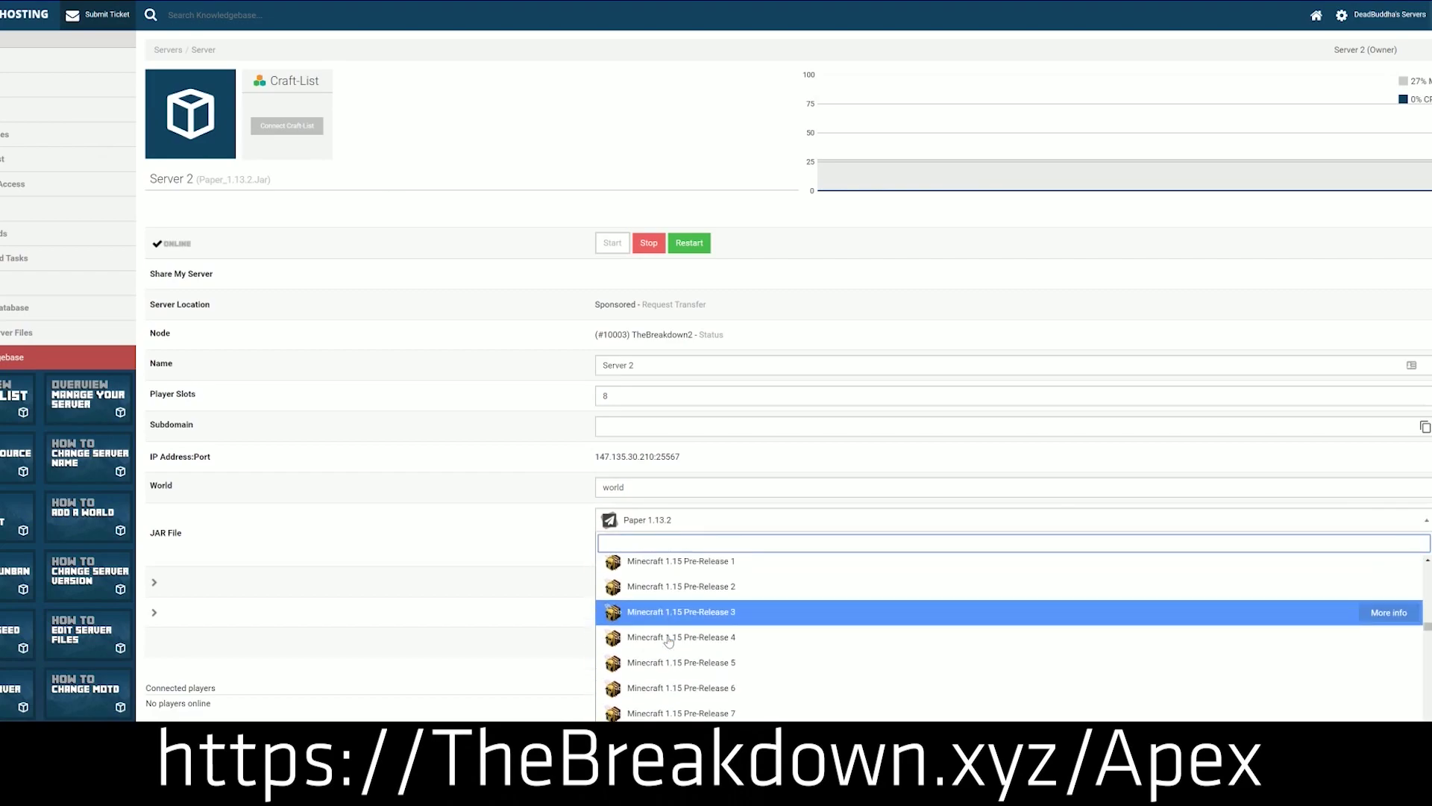
{"action": "scroll", "coordinate": [668, 641], "scroll_direction": "down", "scroll_amount": 1}
{"action": "scroll", "coordinate": [666, 645], "scroll_direction": "up", "scroll_amount": 4}
{"action": "scroll", "coordinate": [665, 647], "scroll_direction": "down", "scroll_amount": 2}
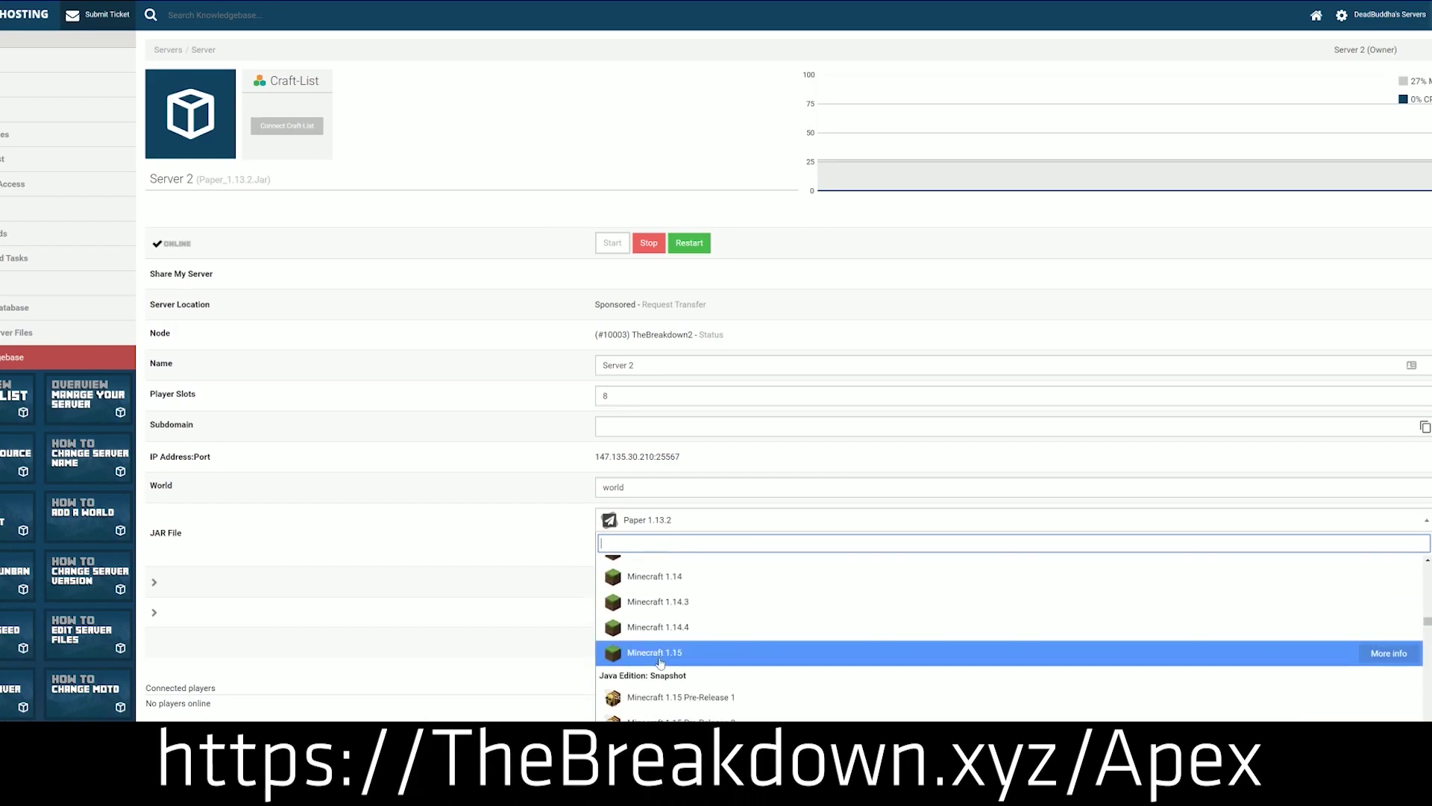
{"action": "left_click", "coordinate": [733, 654]}
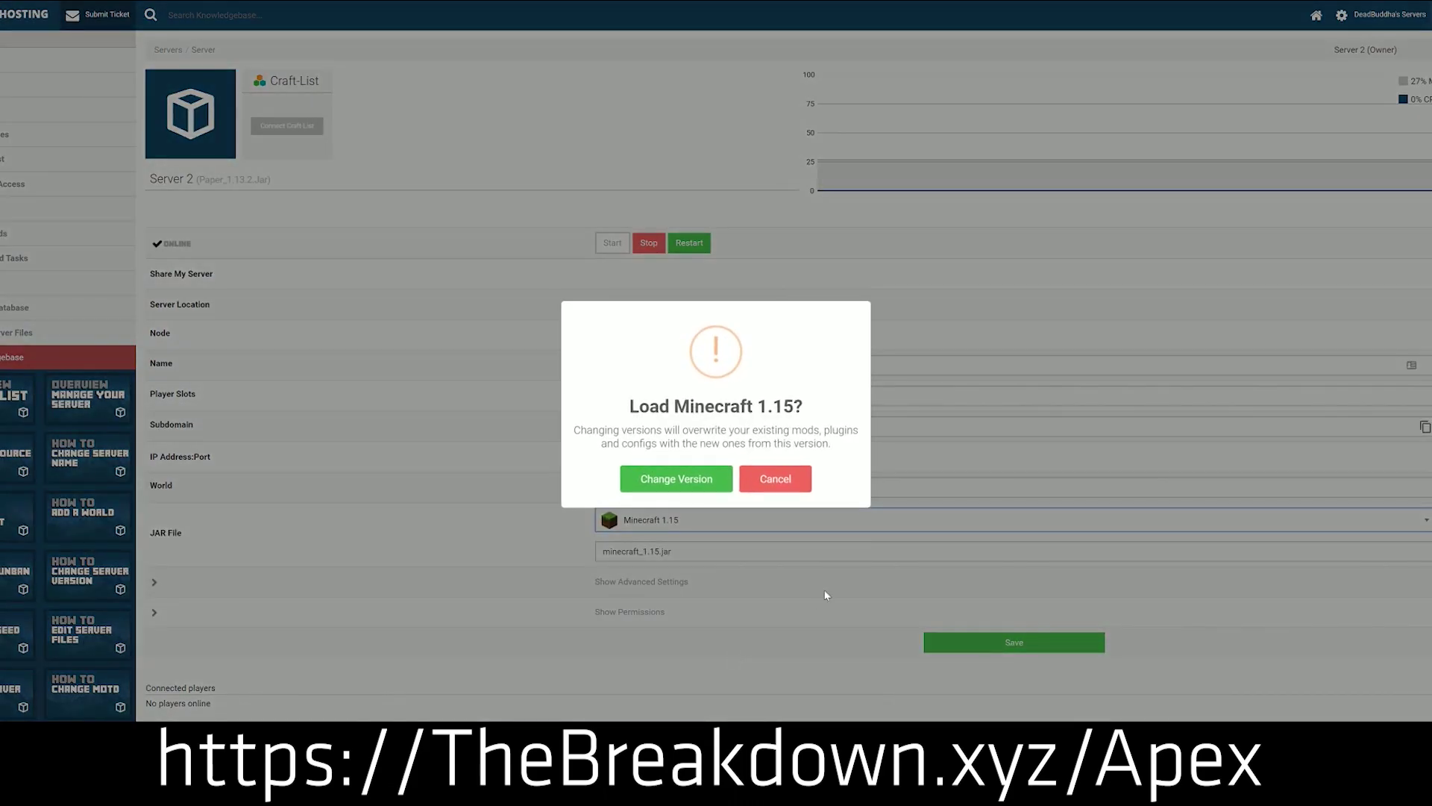
{"action": "left_click", "coordinate": [666, 480]}
{"action": "left_click", "coordinate": [781, 494]}
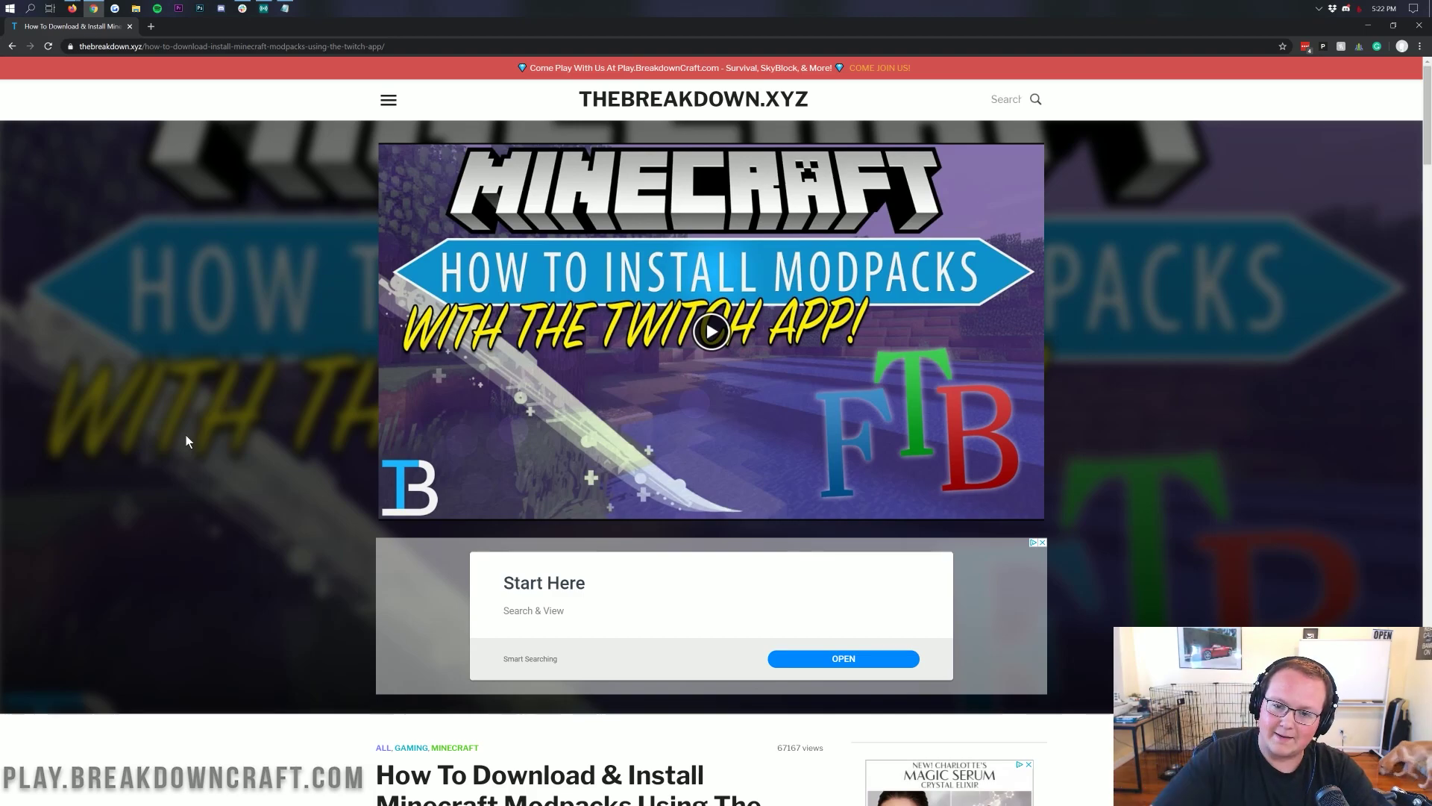
Download the Twitch App for Windows through the article's download link and reposition the installer on the desktop
{"action": "scroll", "coordinate": [421, 112], "scroll_direction": "down", "scroll_amount": 10}
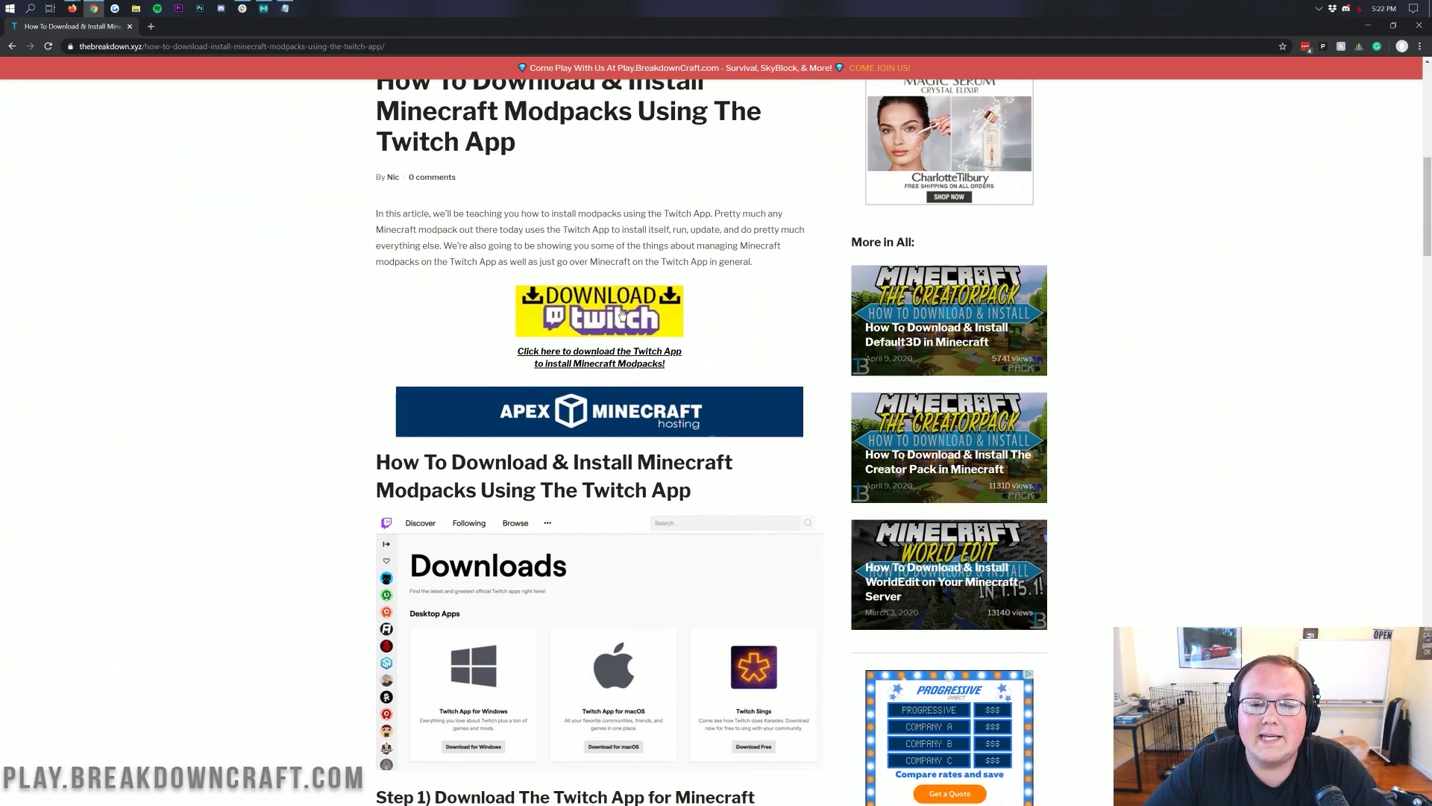
{"action": "scroll", "coordinate": [623, 311], "scroll_direction": "down", "scroll_amount": 19}
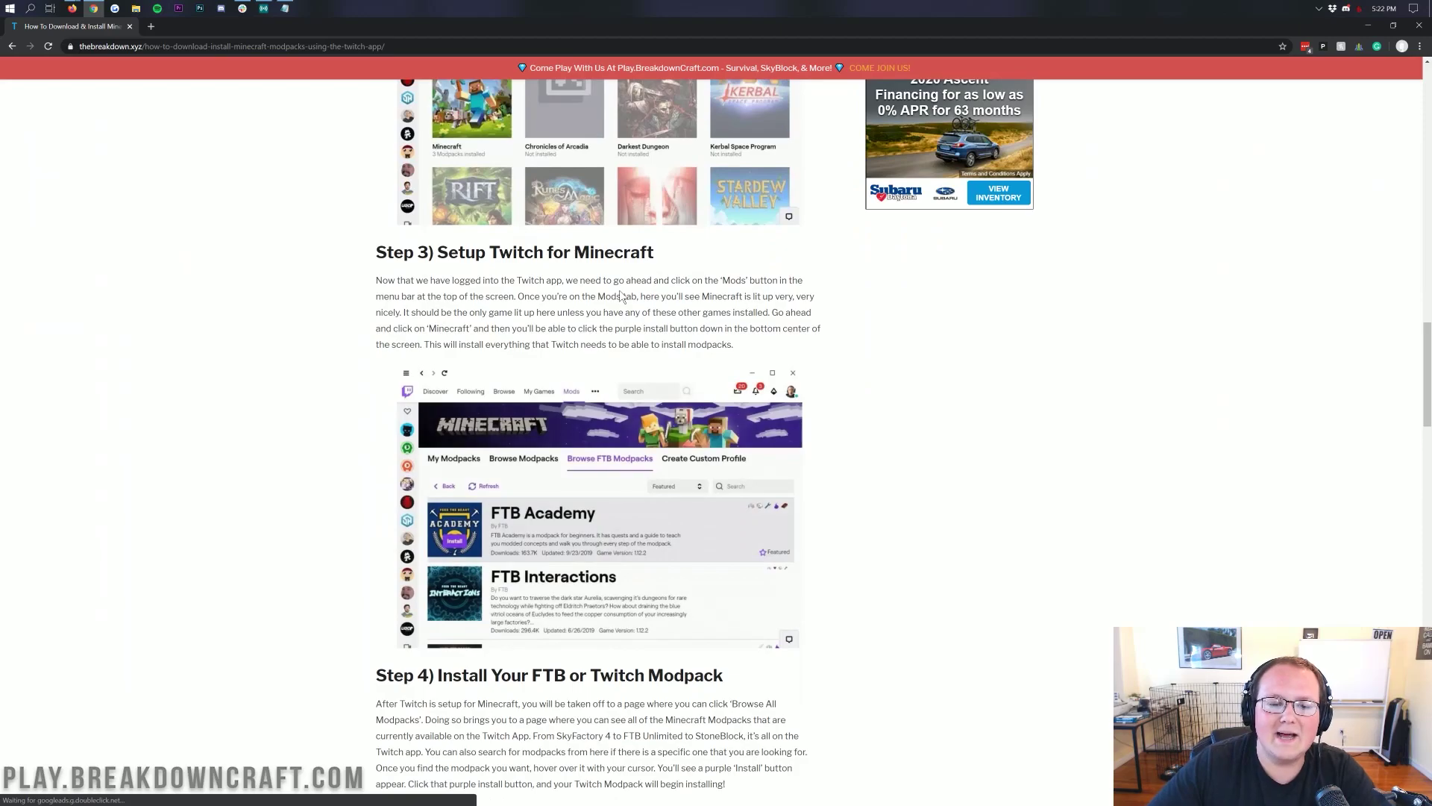
{"action": "scroll", "coordinate": [623, 296], "scroll_direction": "up", "scroll_amount": 20}
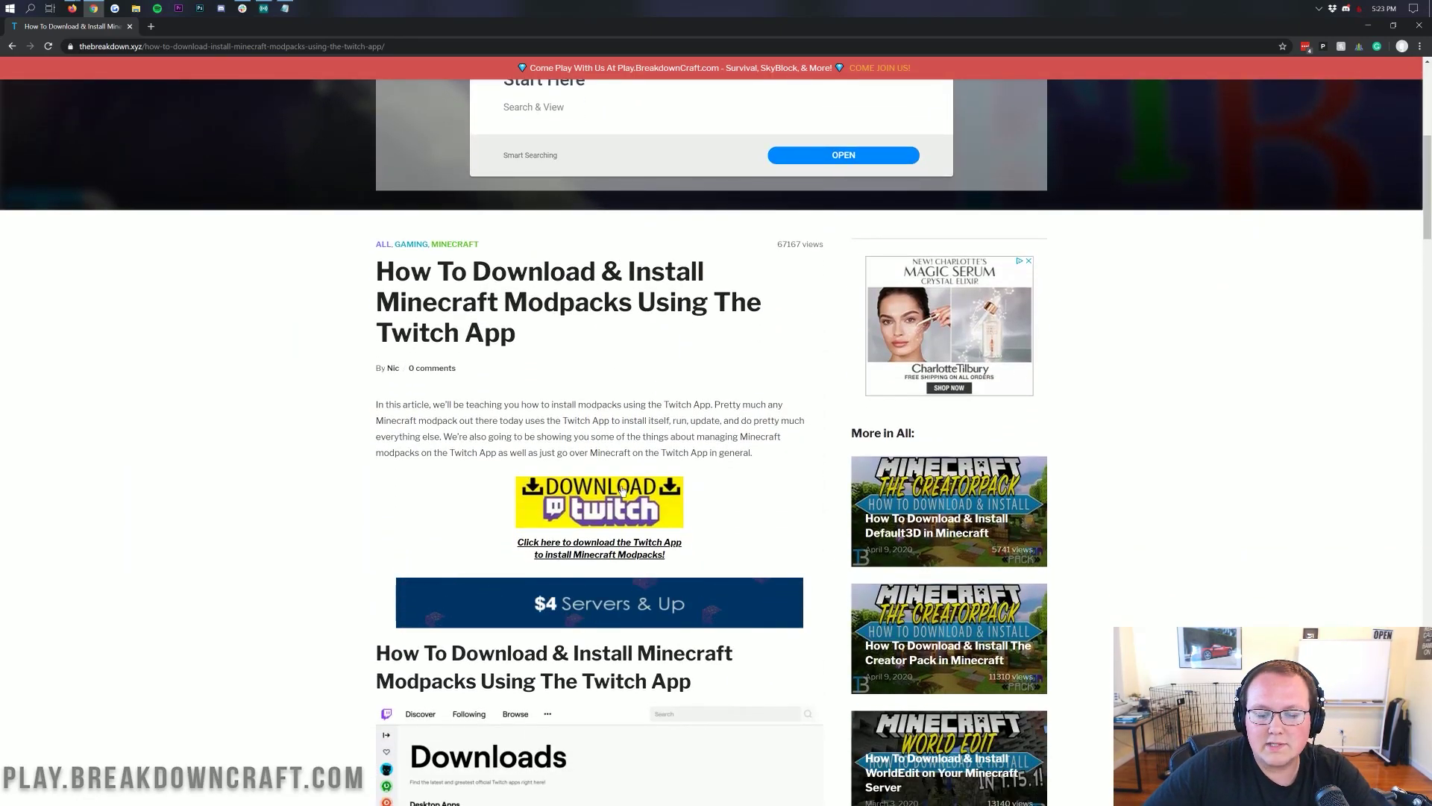
{"action": "left_click", "coordinate": [608, 492]}
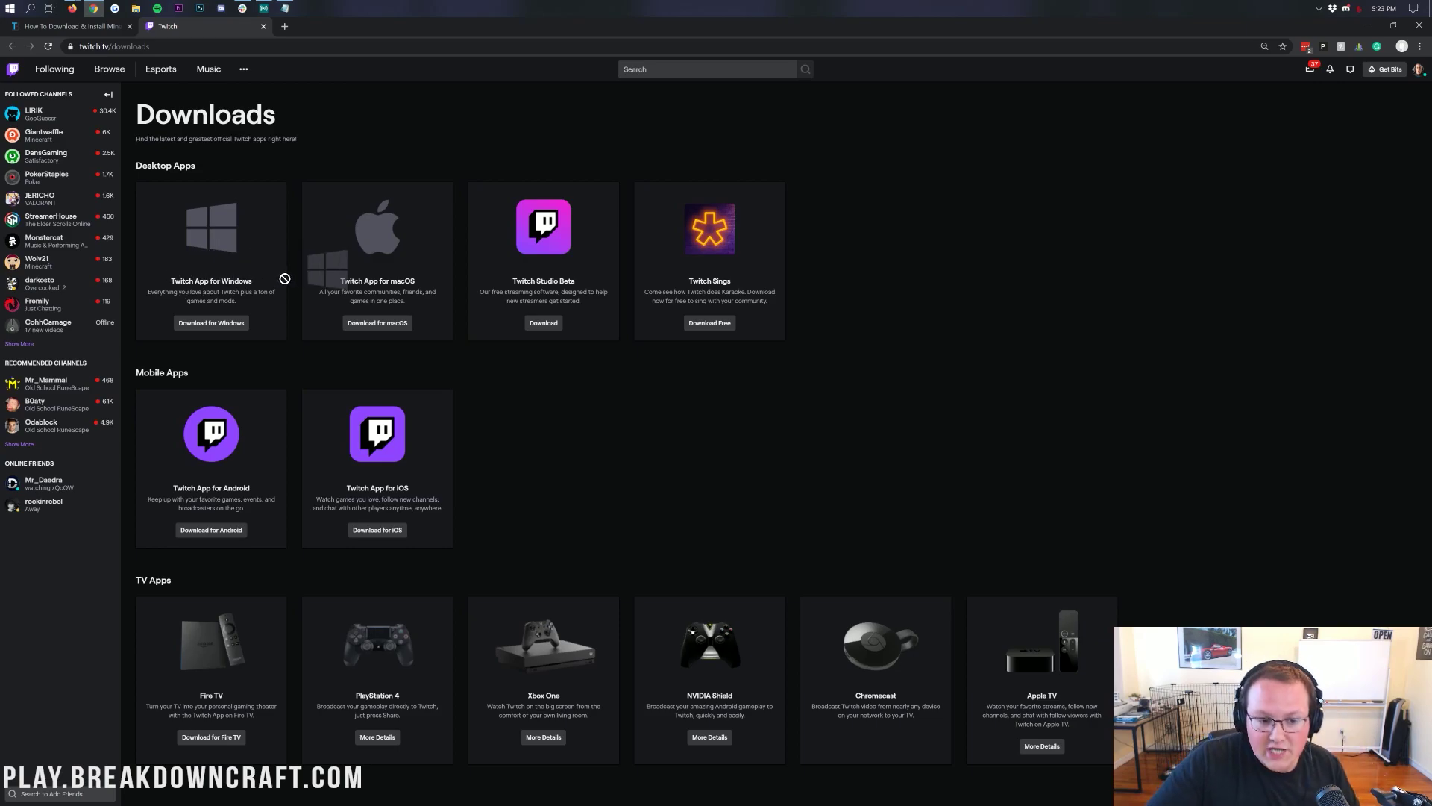
{"action": "left_click", "coordinate": [210, 328]}
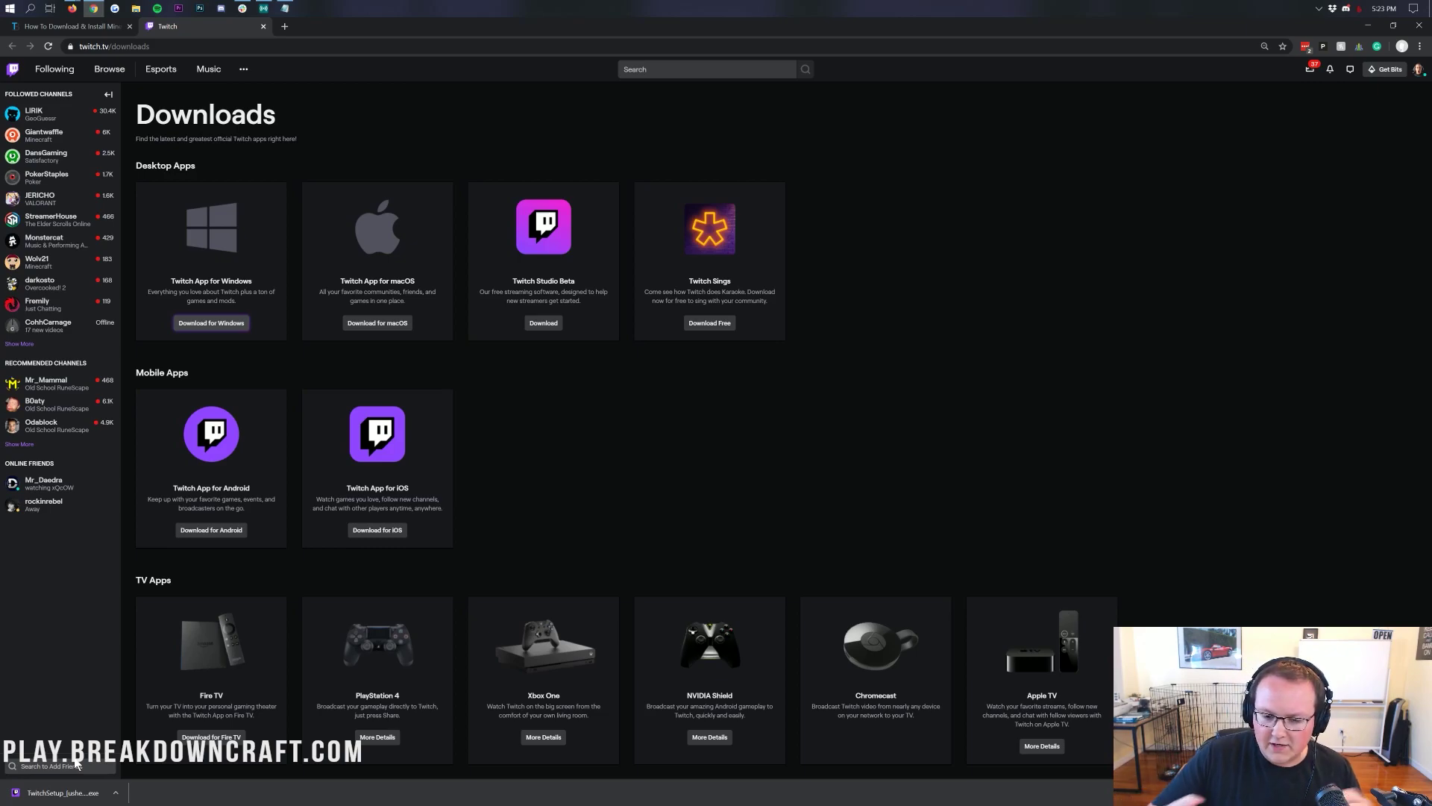
{"action": "left_click", "coordinate": [1368, 25]}
{"action": "left_click_drag", "start_coordinate": [20, 33], "coordinate": [313, 137]}
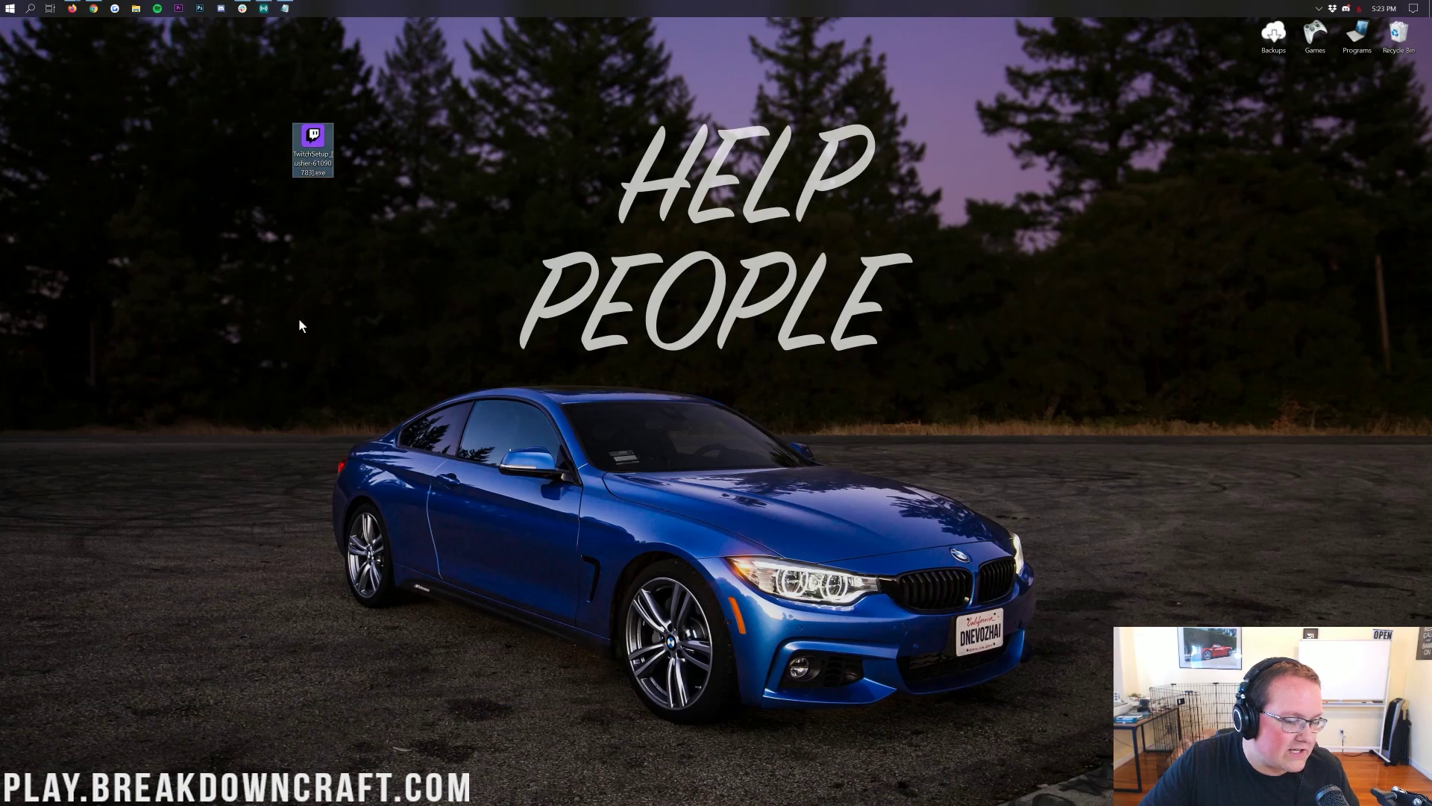
Find and open the Downloads folder to check for the Twitch installer, and close the folder
{"action": "left_click", "coordinate": [4, 7]}
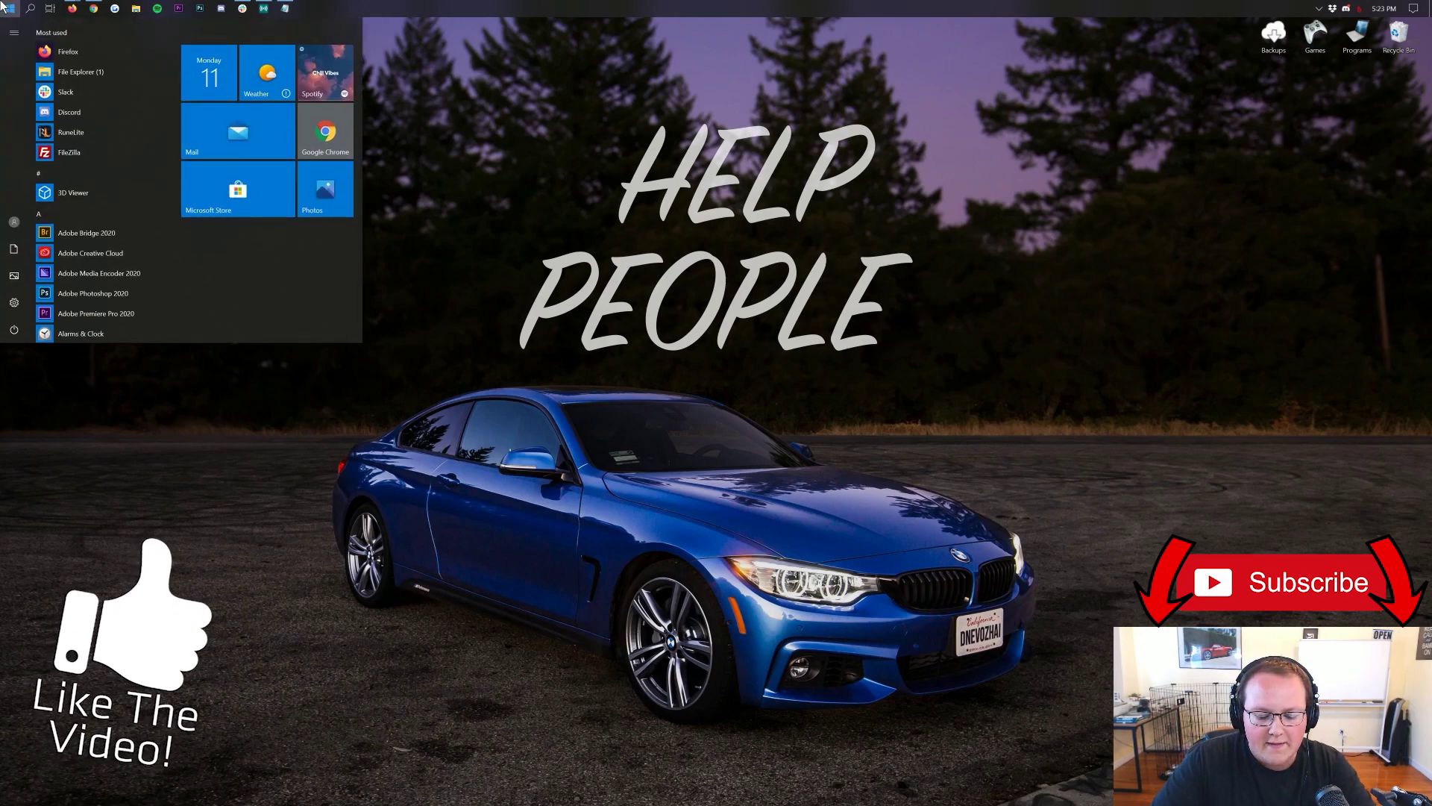
{"action": "type", "text": "downl"}
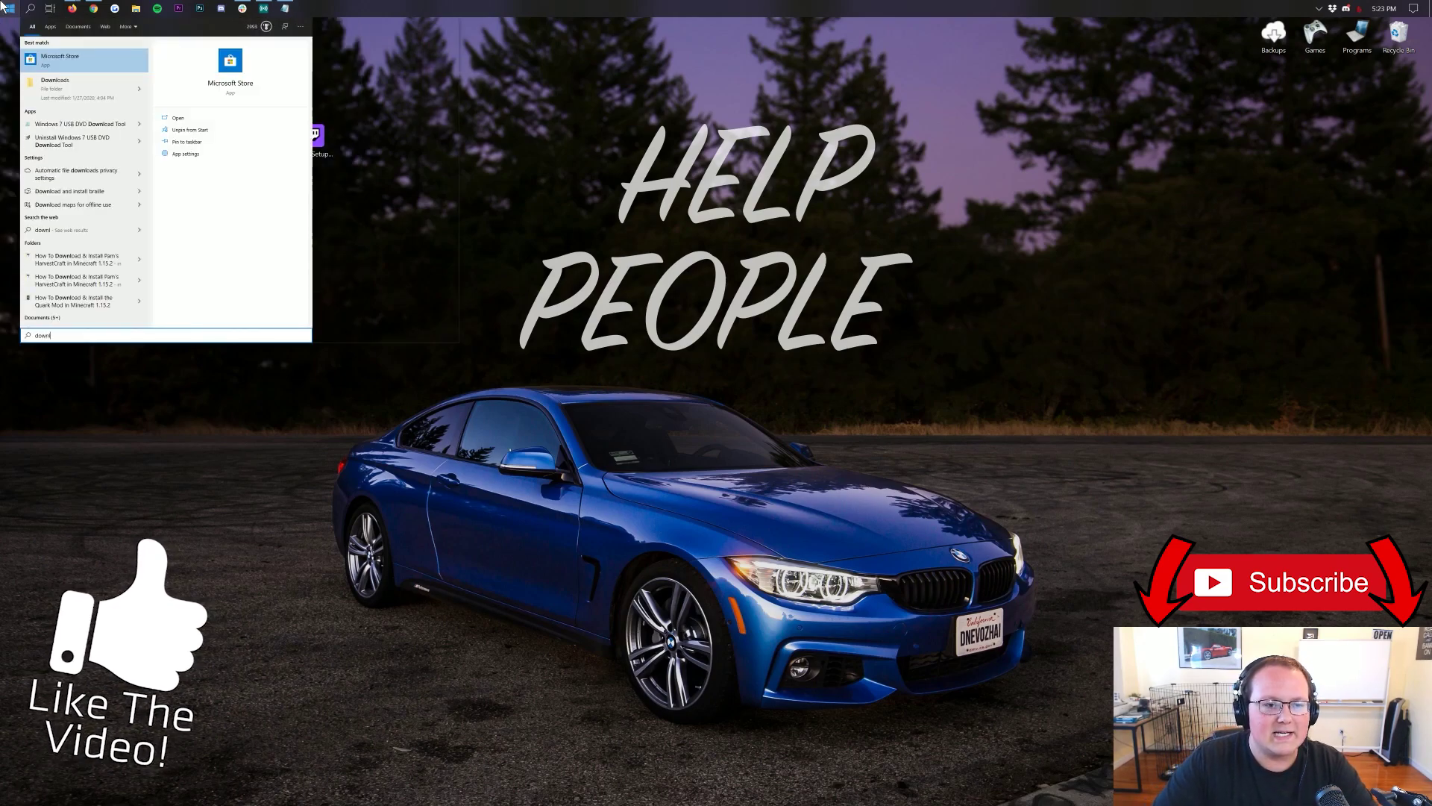
{"action": "left_click", "coordinate": [43, 87]}
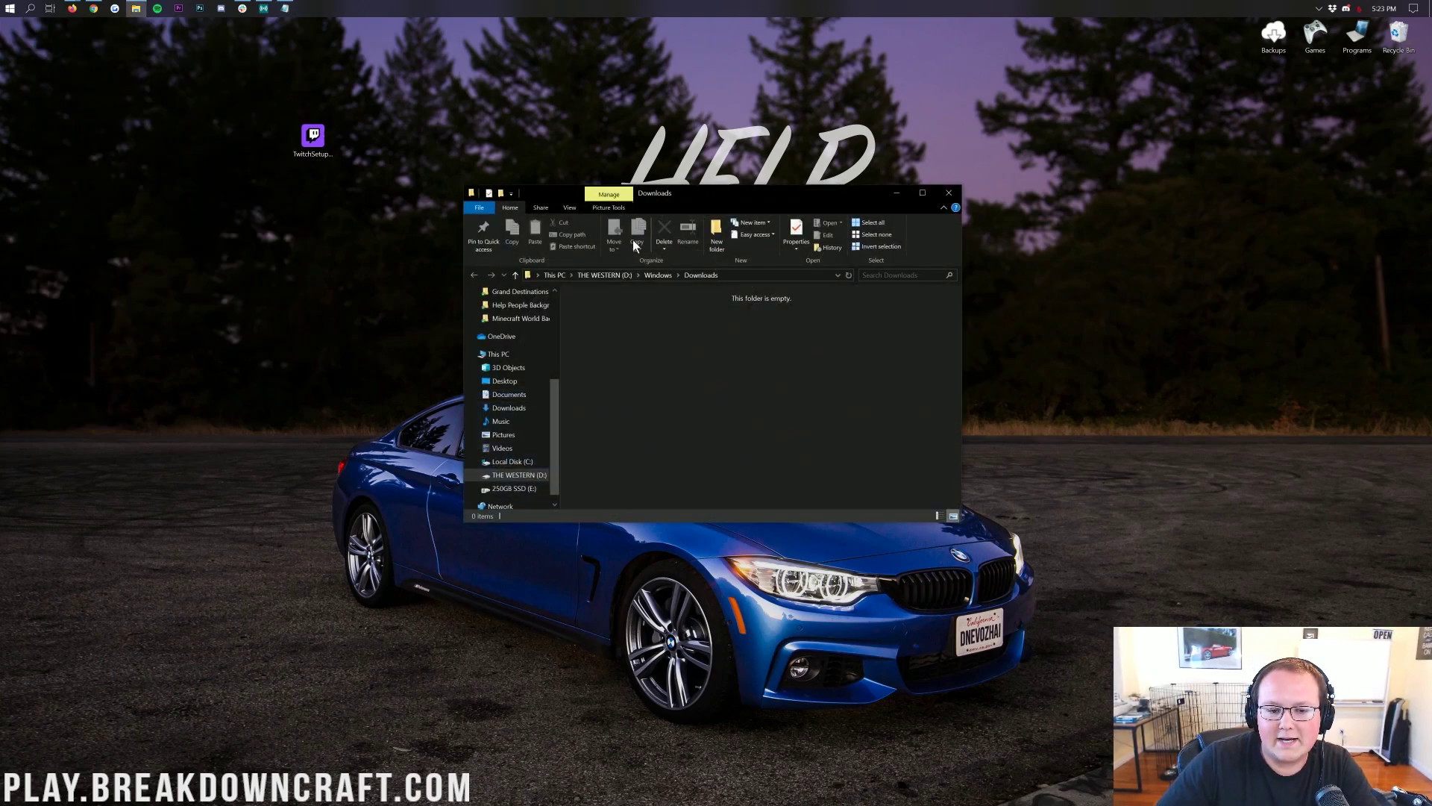
{"action": "mouse_move", "coordinate": [312, 138]}
{"action": "left_mouse_down"}
{"action": "mouse_move", "coordinate": [639, 361]}
{"action": "mouse_move", "coordinate": [776, 329]}
{"action": "mouse_move", "coordinate": [847, 283]}
{"action": "mouse_move", "coordinate": [1004, 466]}
{"action": "mouse_move", "coordinate": [317, 126]}
{"action": "left_mouse_up"}
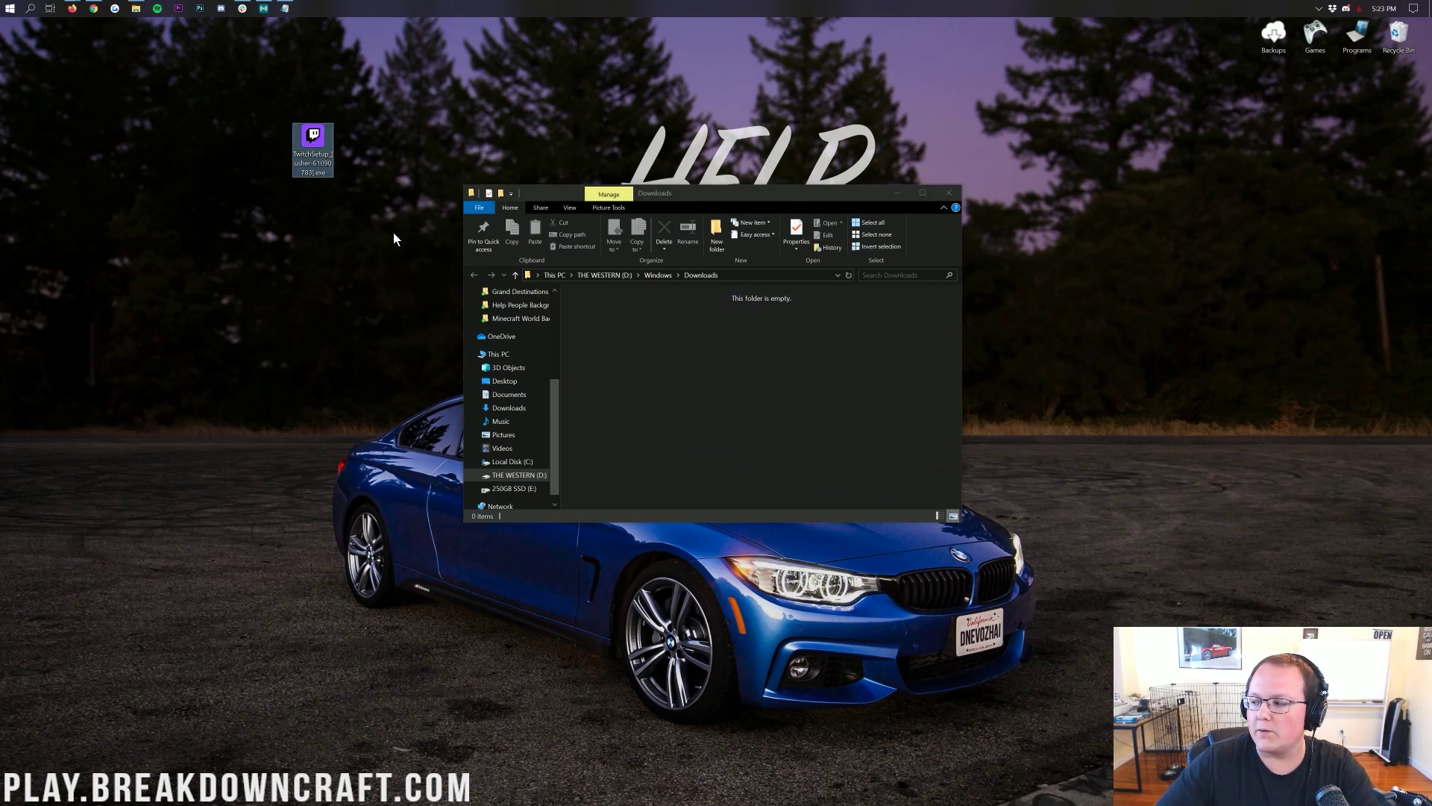
{"action": "left_click", "coordinate": [950, 192]}
Move the Twitch installer towards the middle of the desktop, run it and install the Twitch app
{"action": "left_click_drag", "start_coordinate": [297, 129], "coordinate": [541, 181]}
{"action": "double_click", "coordinate": [556, 196]}
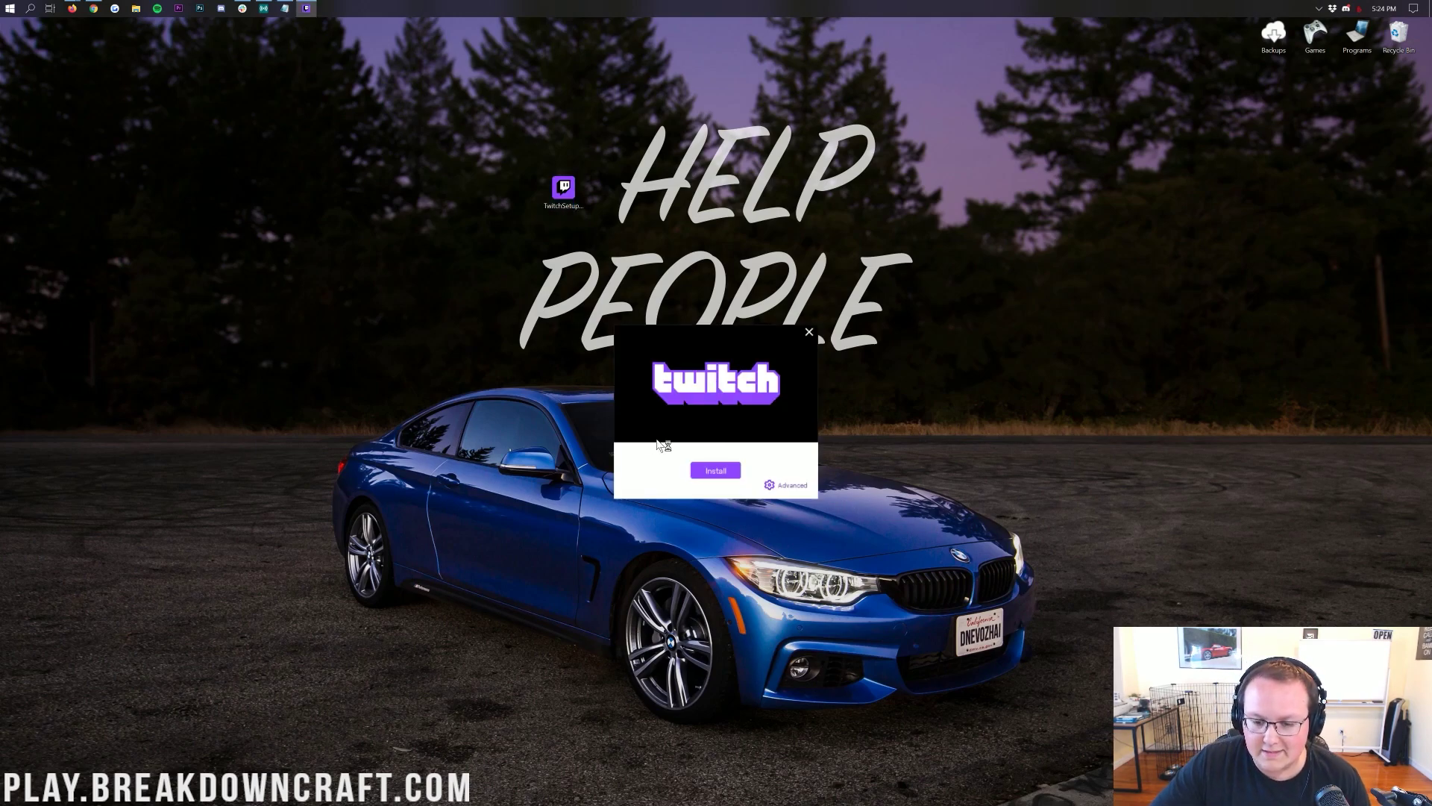
{"action": "left_click", "coordinate": [725, 474]}
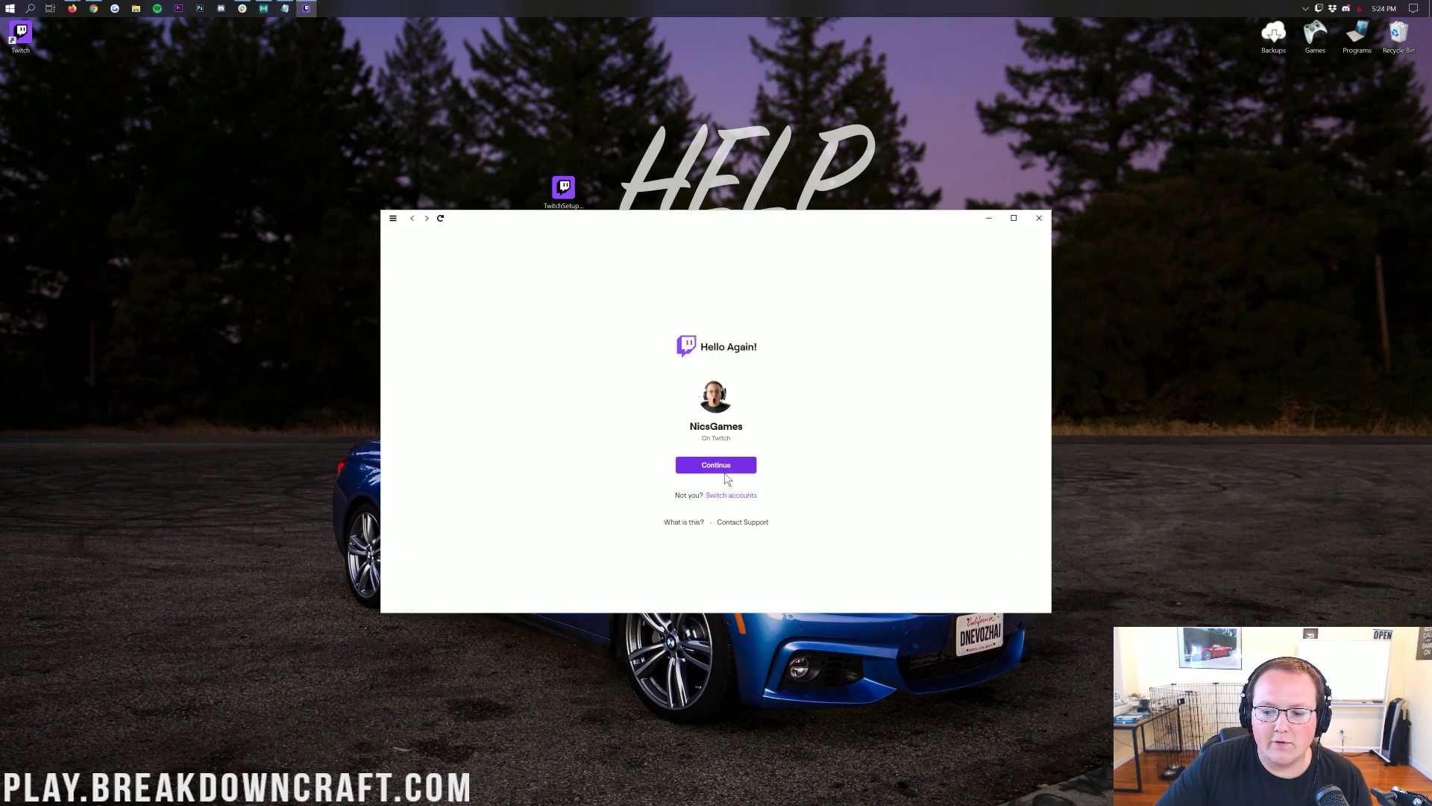
Choose to log back in to Twitch, view the sign-up form and return to the login form
{"action": "left_click", "coordinate": [710, 465]}
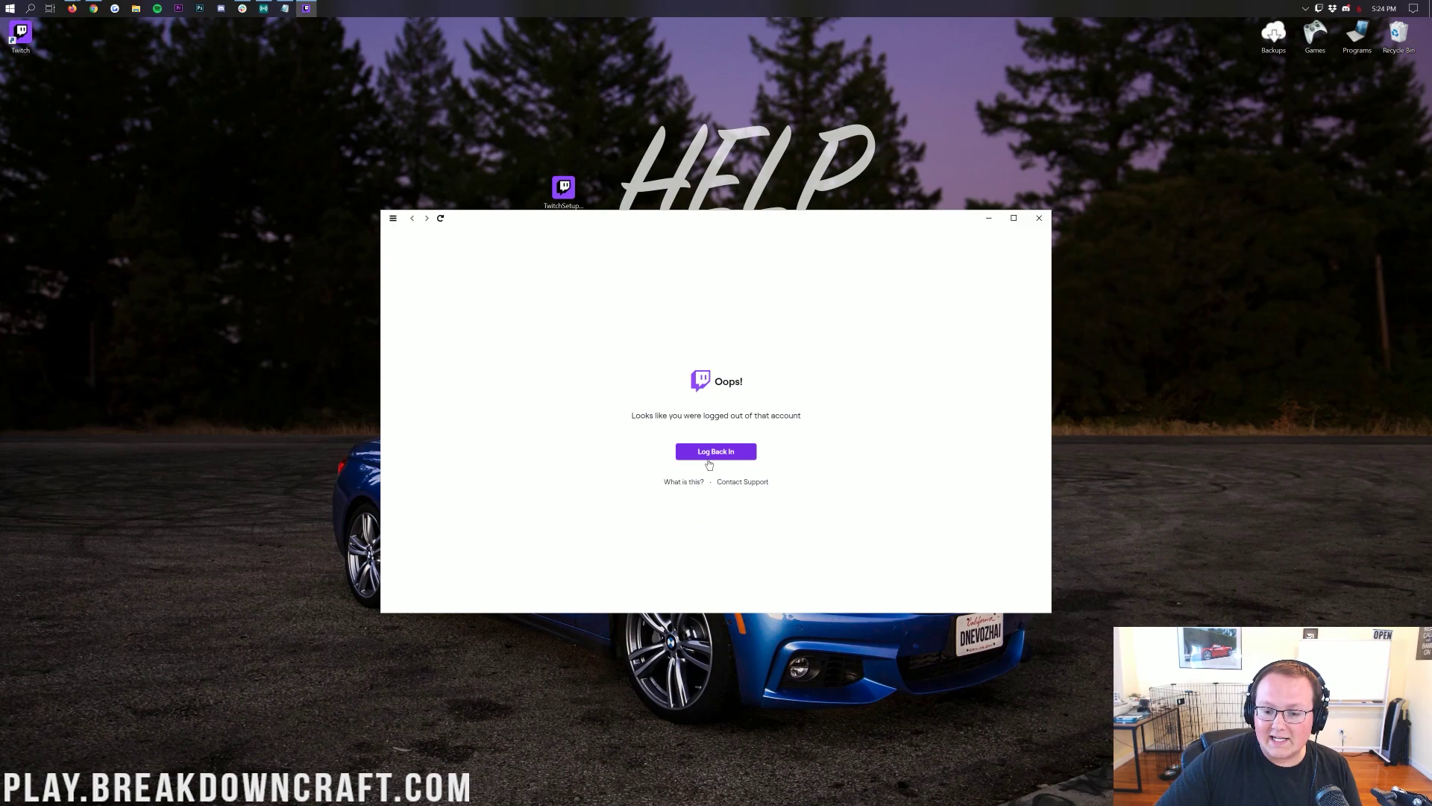
{"action": "left_click", "coordinate": [711, 454]}
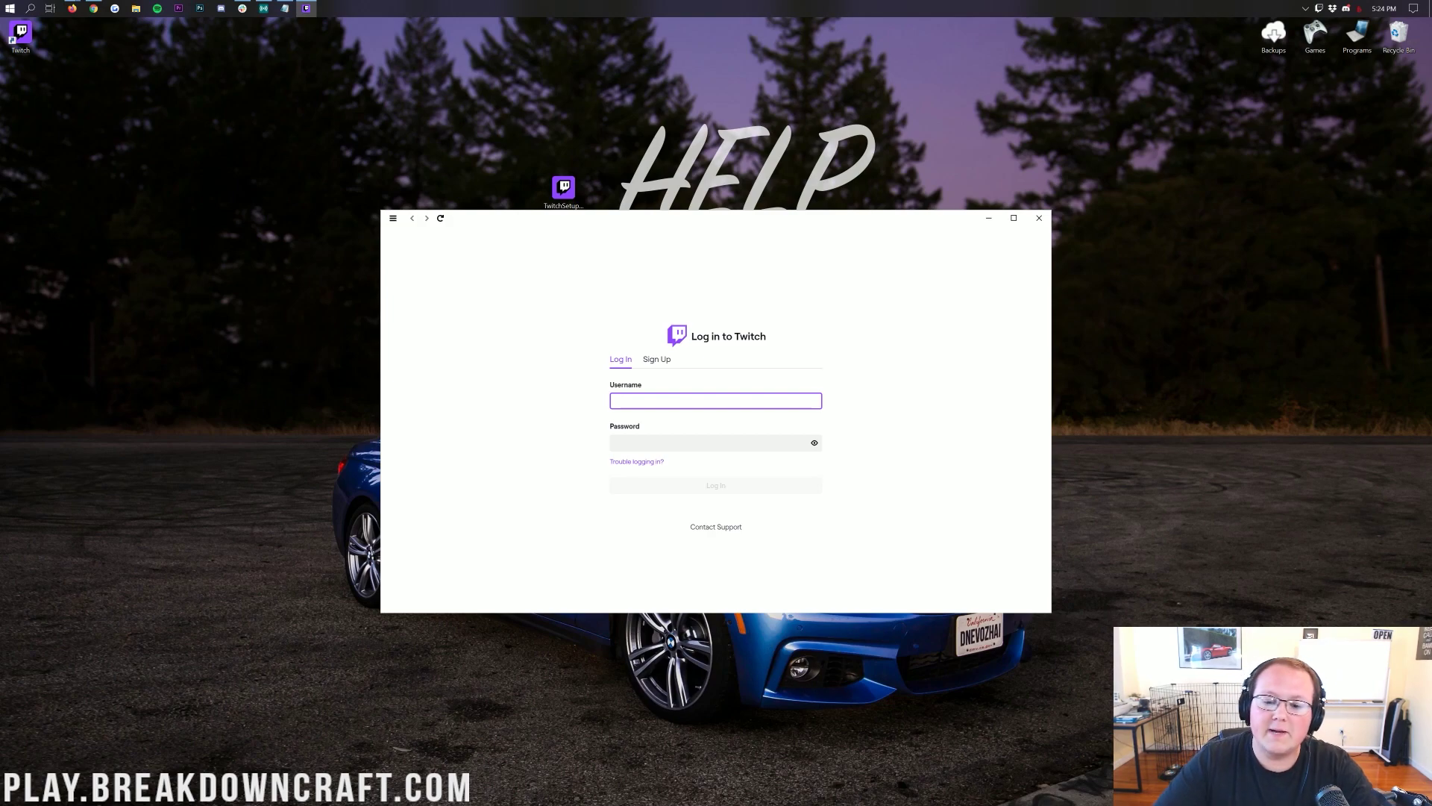
{"action": "left_click", "coordinate": [657, 360]}
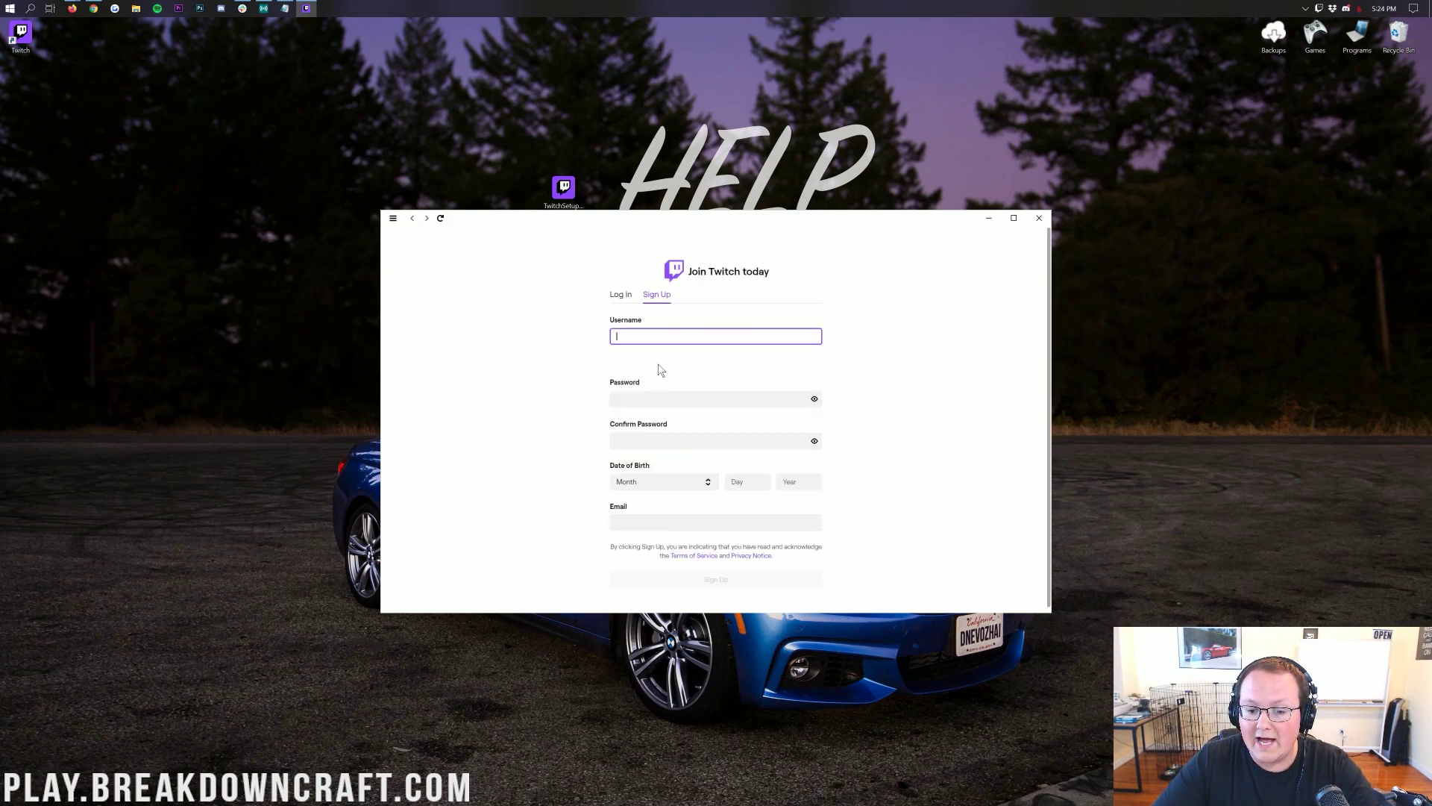
{"action": "left_click", "coordinate": [622, 298]}
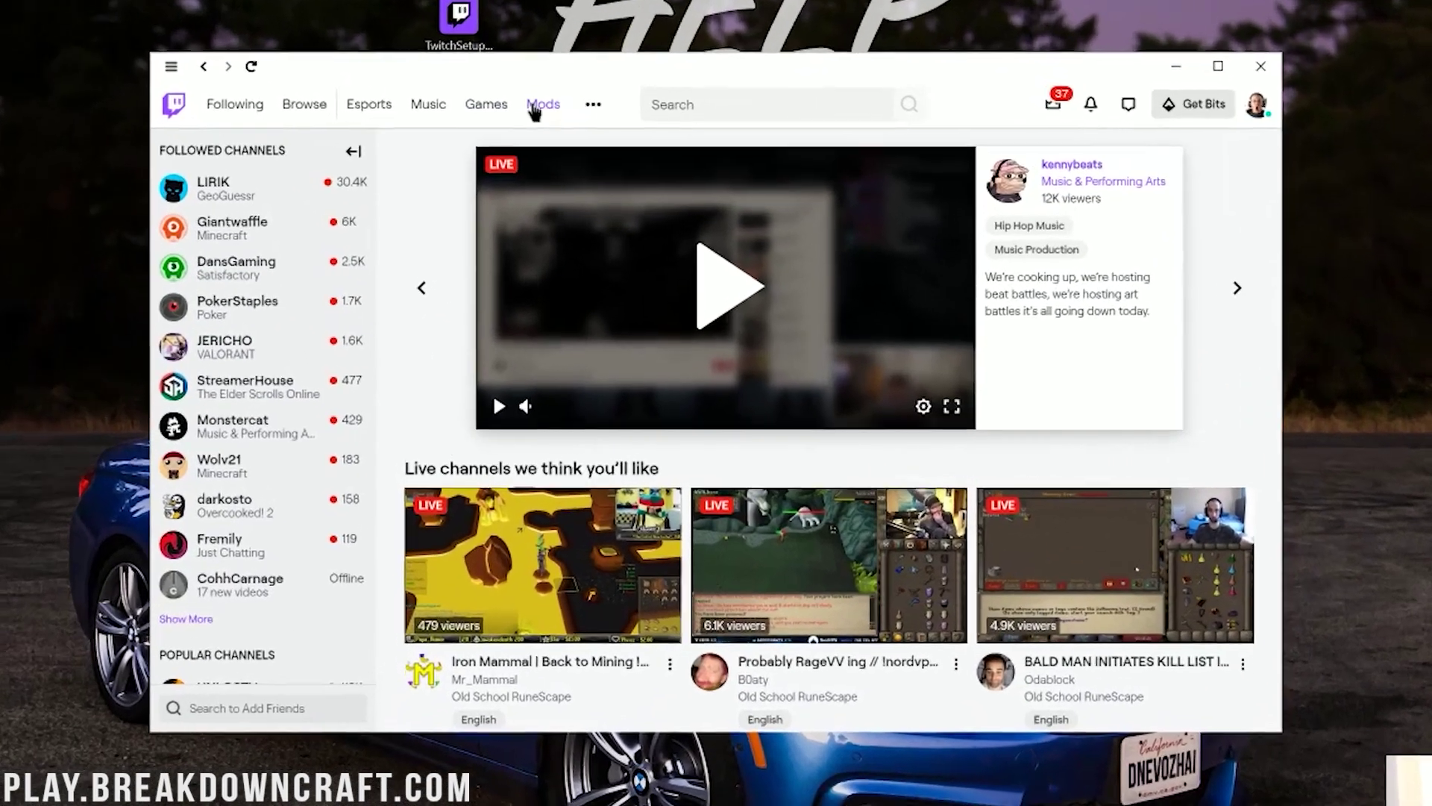
Open Minecraft in the Twitch app's mods section and install its missing components
{"action": "left_click", "coordinate": [610, 244]}
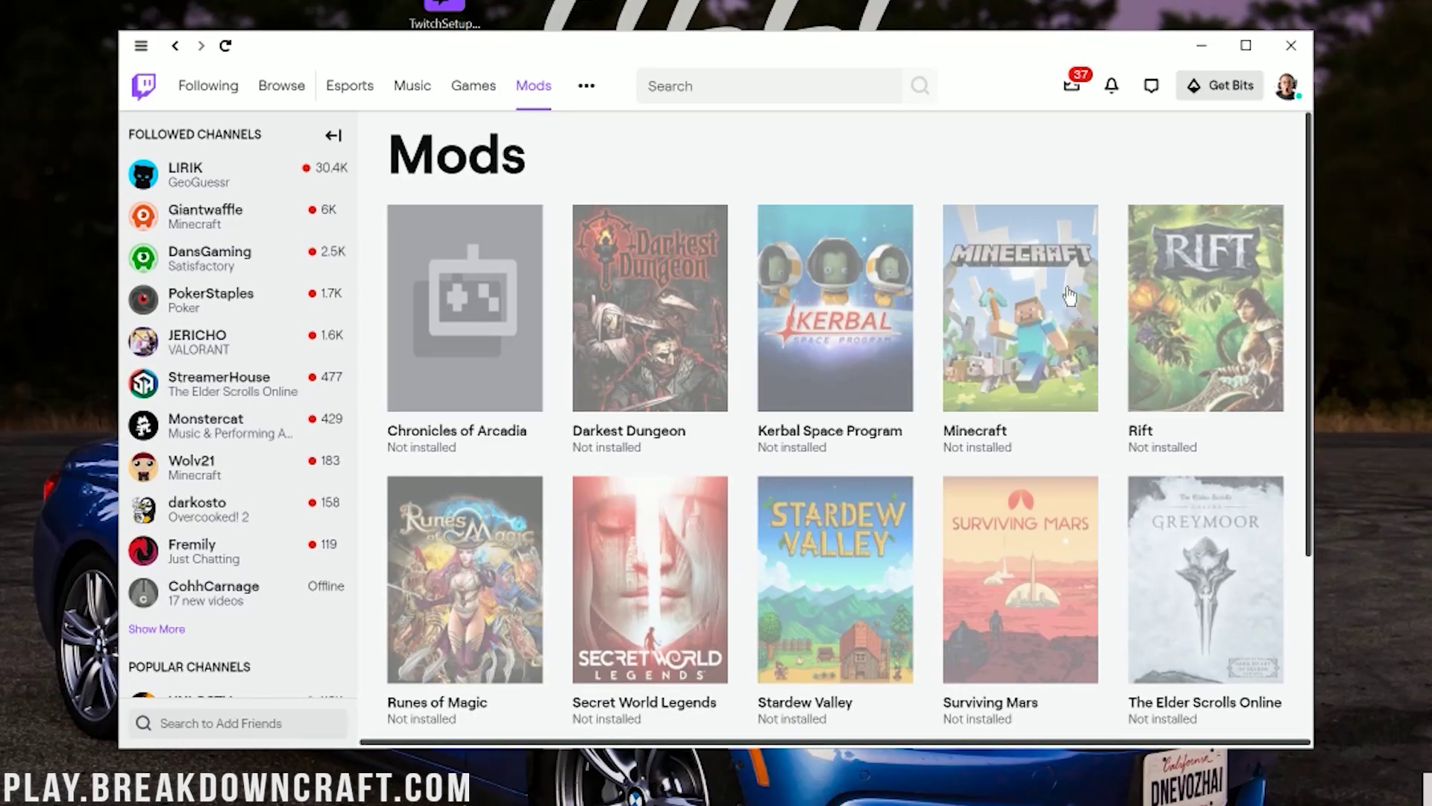
{"action": "left_click", "coordinate": [992, 298]}
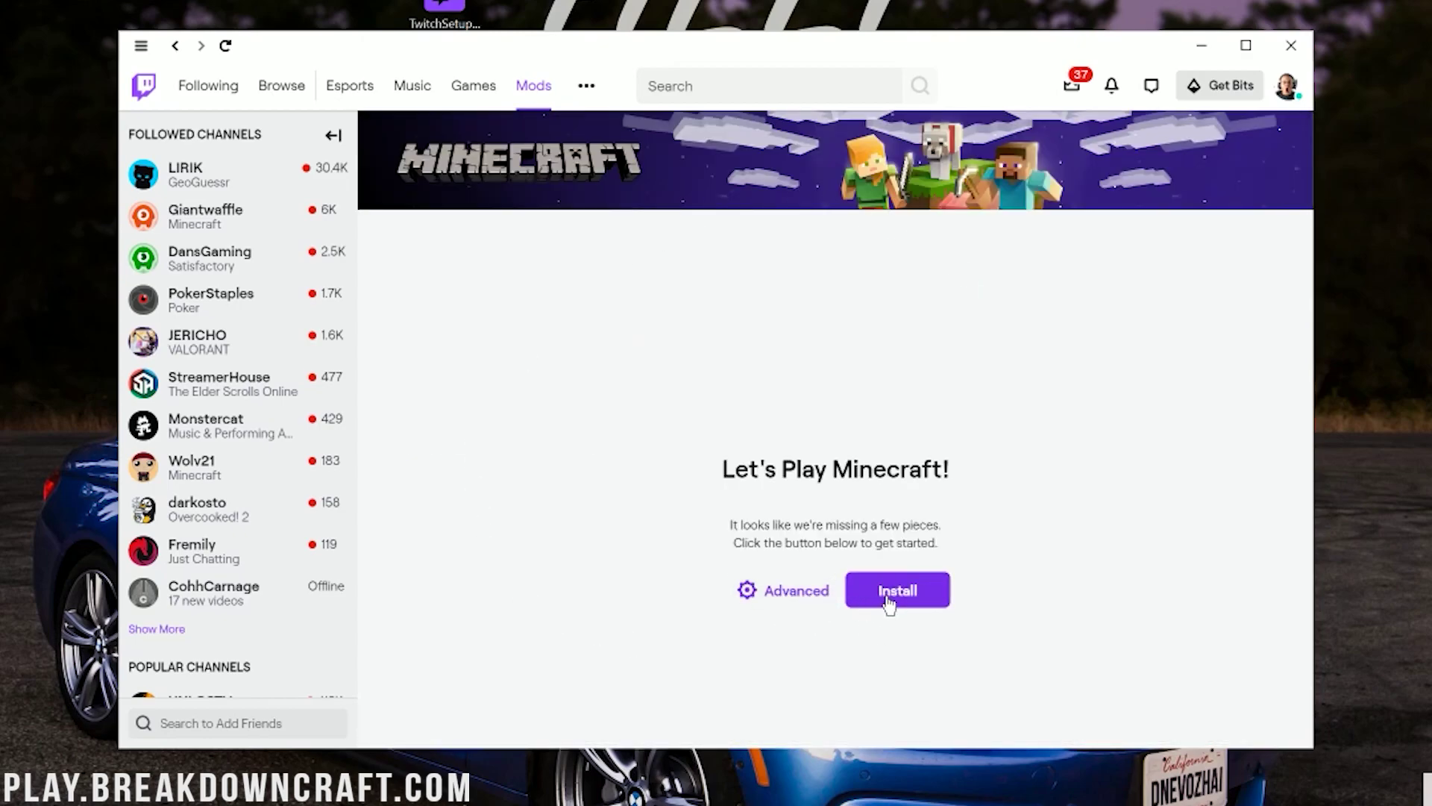
{"action": "left_click", "coordinate": [890, 596]}
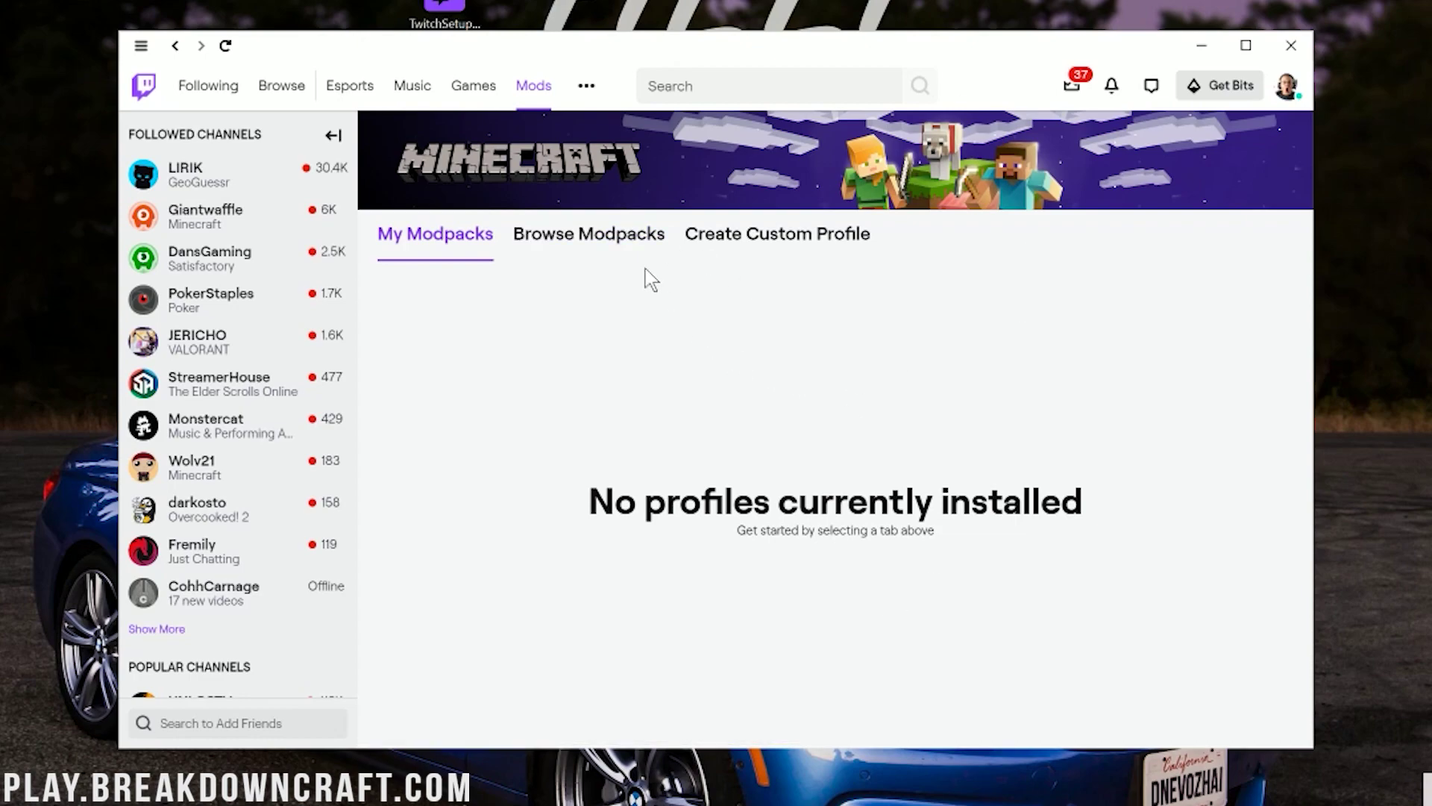
Search the Minecraft modpacks for "engin" and install the Engineer's Life modpack
{"action": "left_click", "coordinate": [608, 246]}
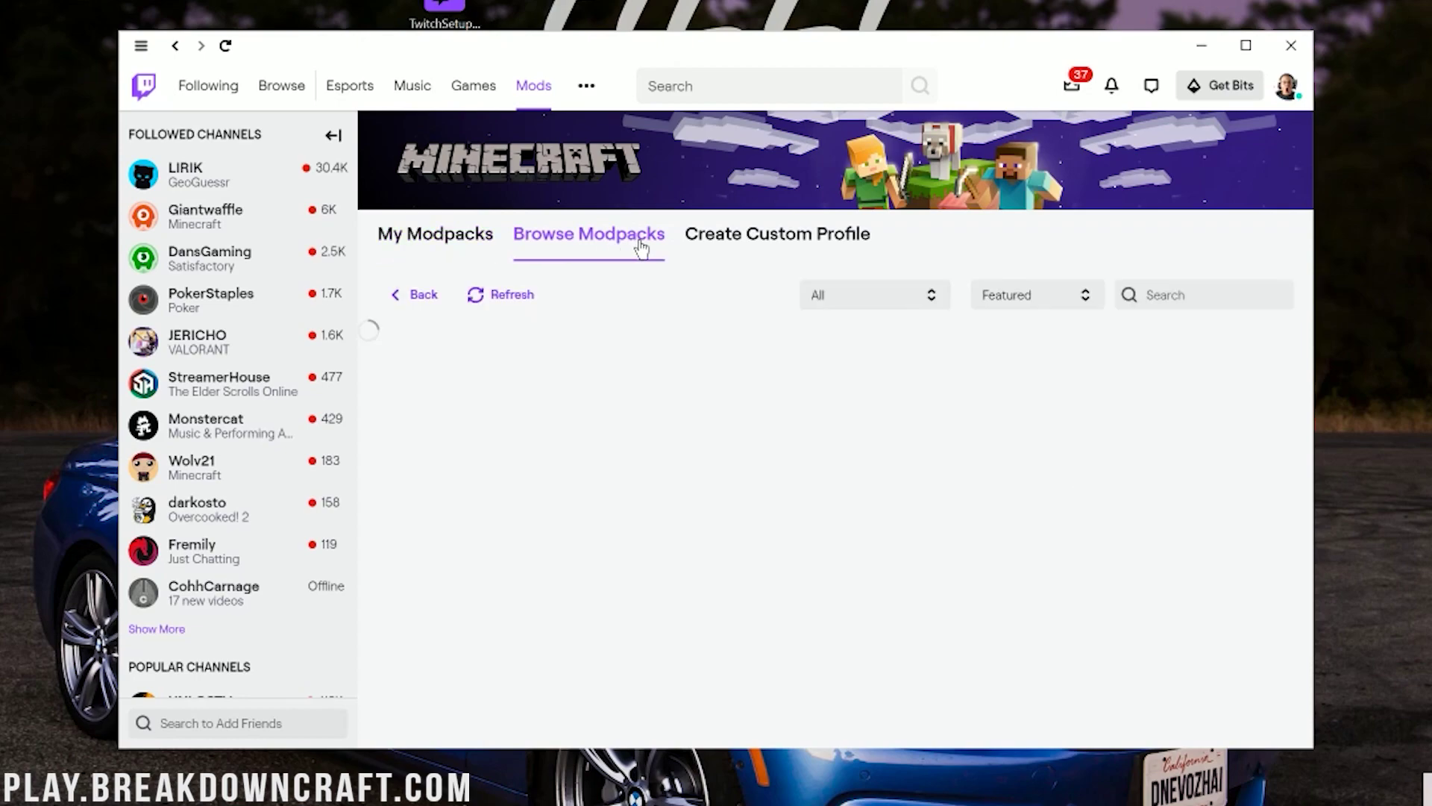
{"action": "left_click", "coordinate": [1134, 296]}
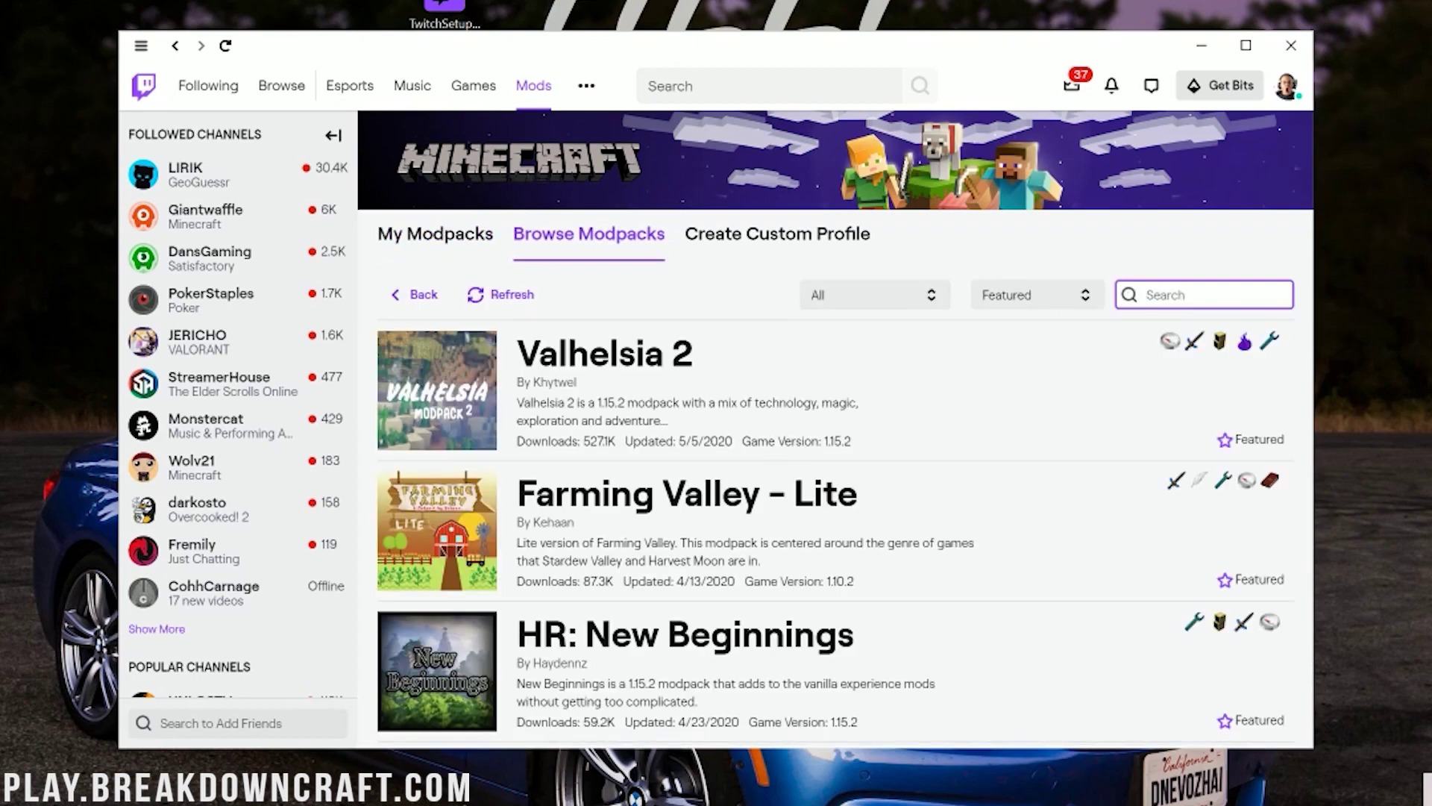
{"action": "type", "text": "engin"}
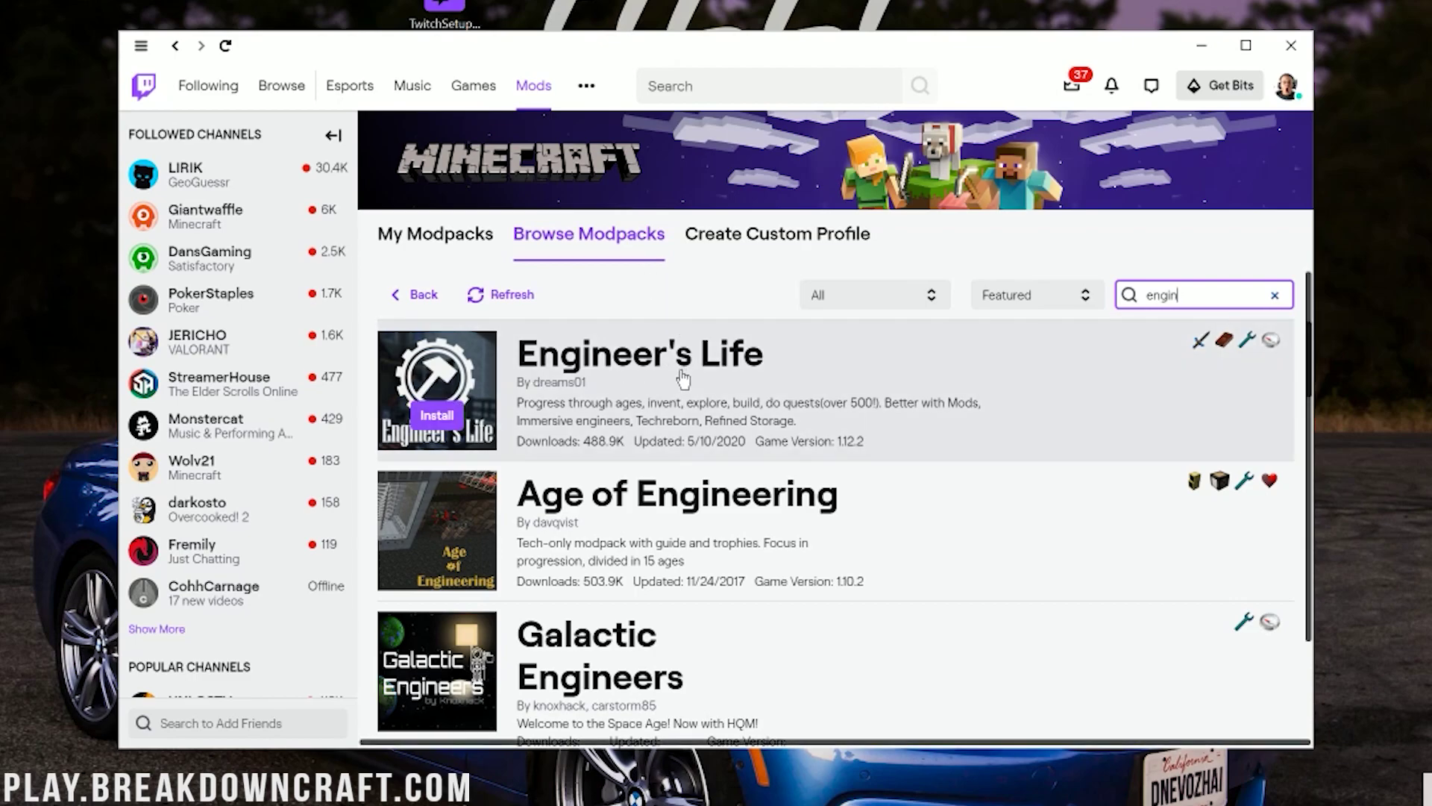
{"action": "left_click", "coordinate": [439, 418]}
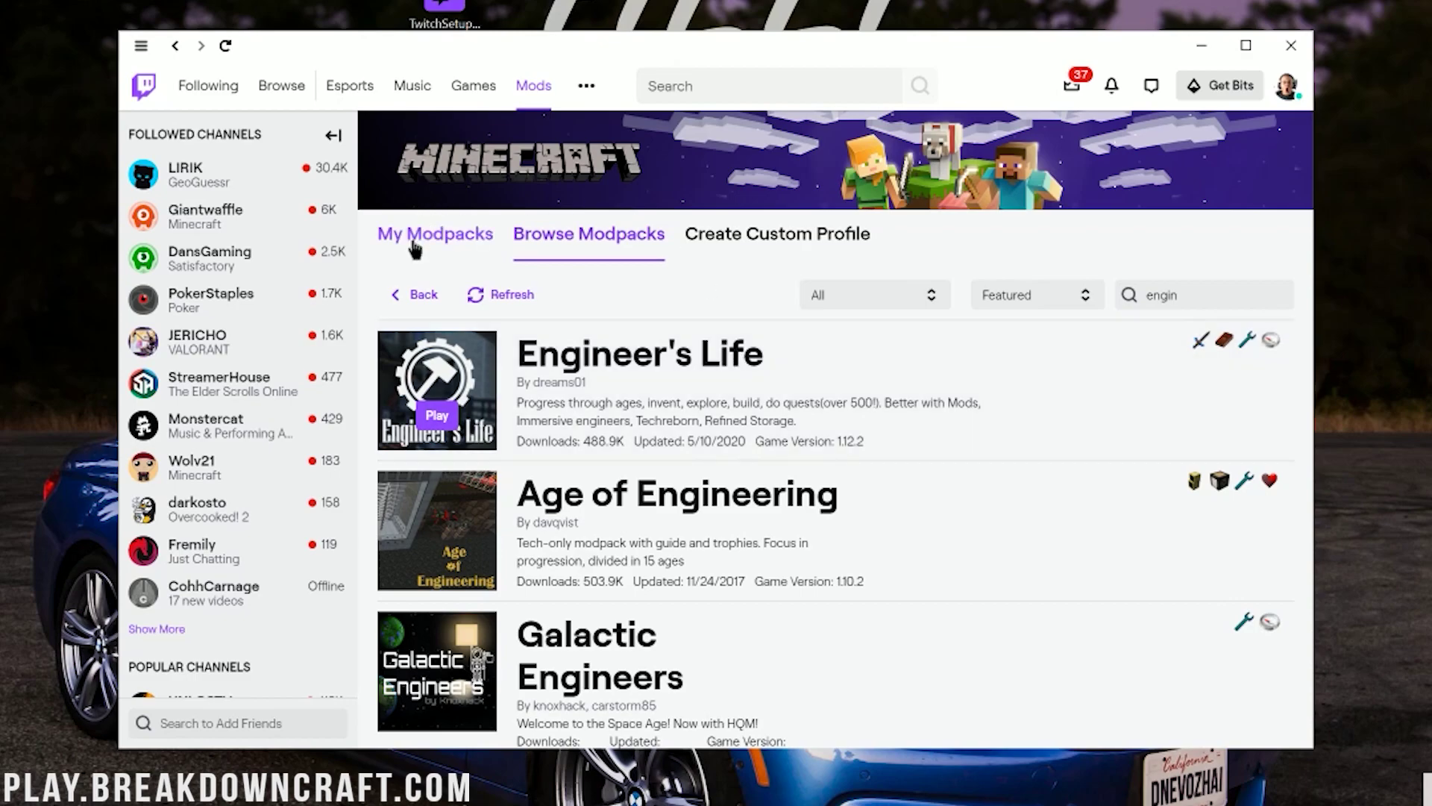
Launch the Engineer's Life modpack from the installed modpacks and log in to the Minecraft Launcher
{"action": "left_click", "coordinate": [414, 249]}
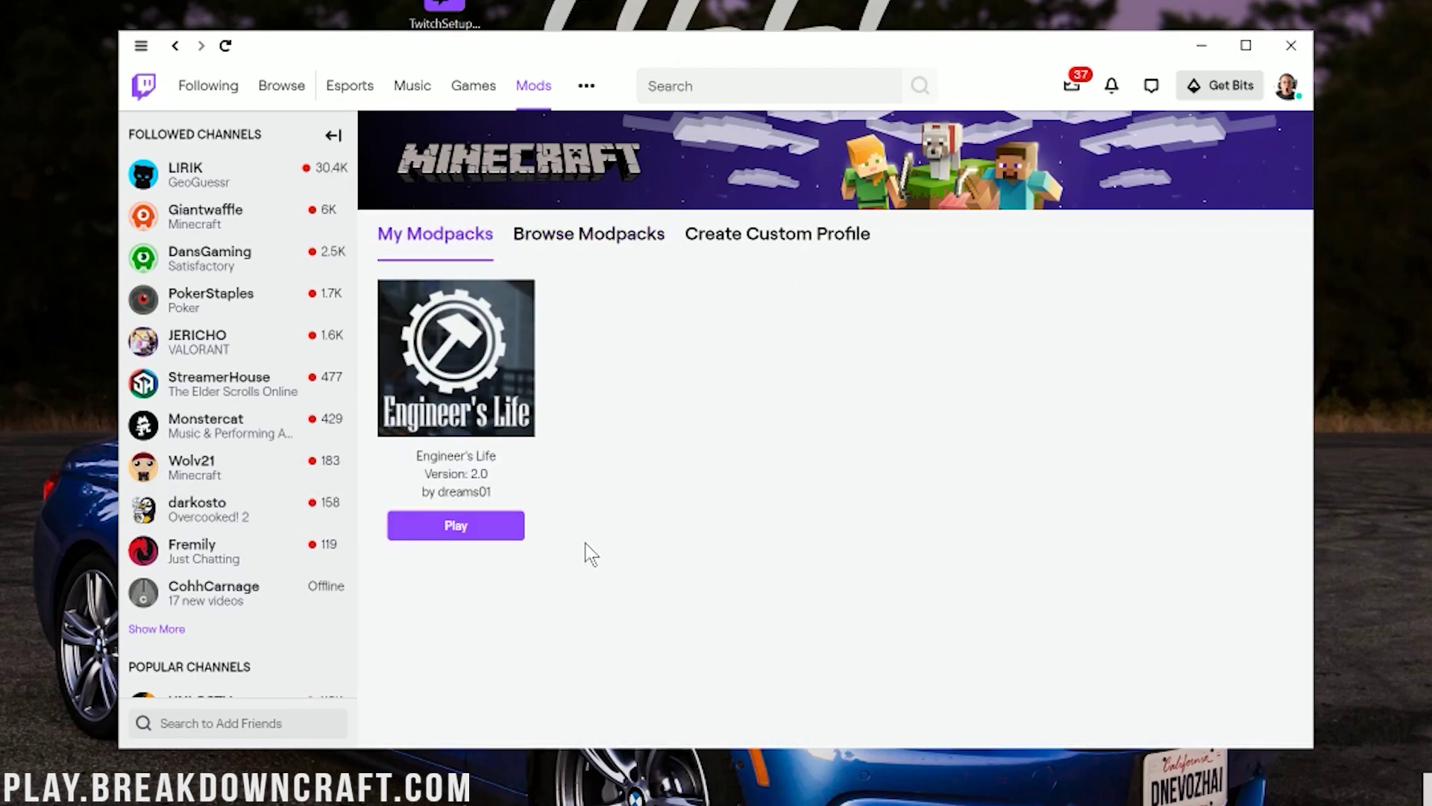
{"action": "left_click", "coordinate": [463, 526]}
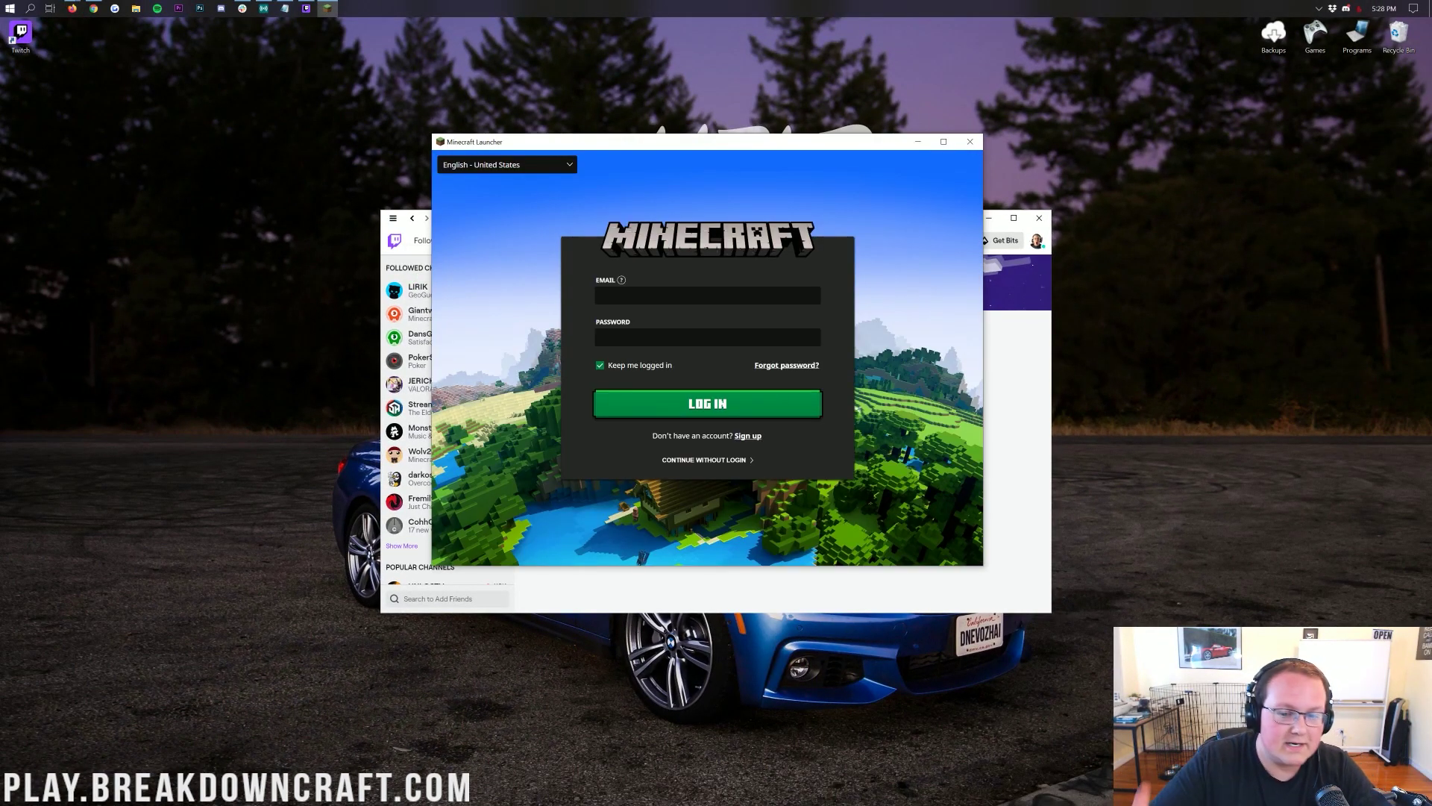
{"action": "left_click", "coordinate": [671, 296]}
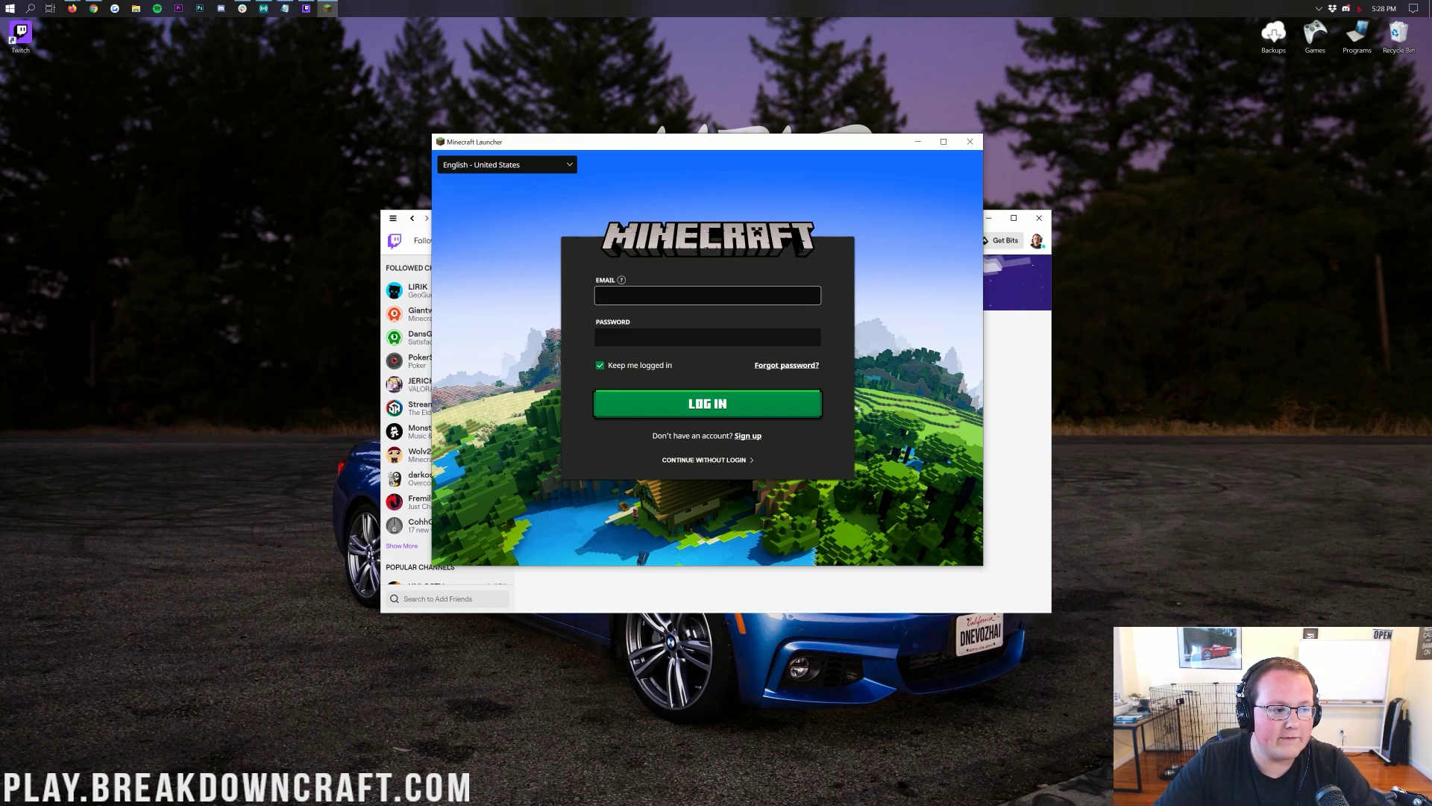
{"action": "key", "text": "alt+Tab"}
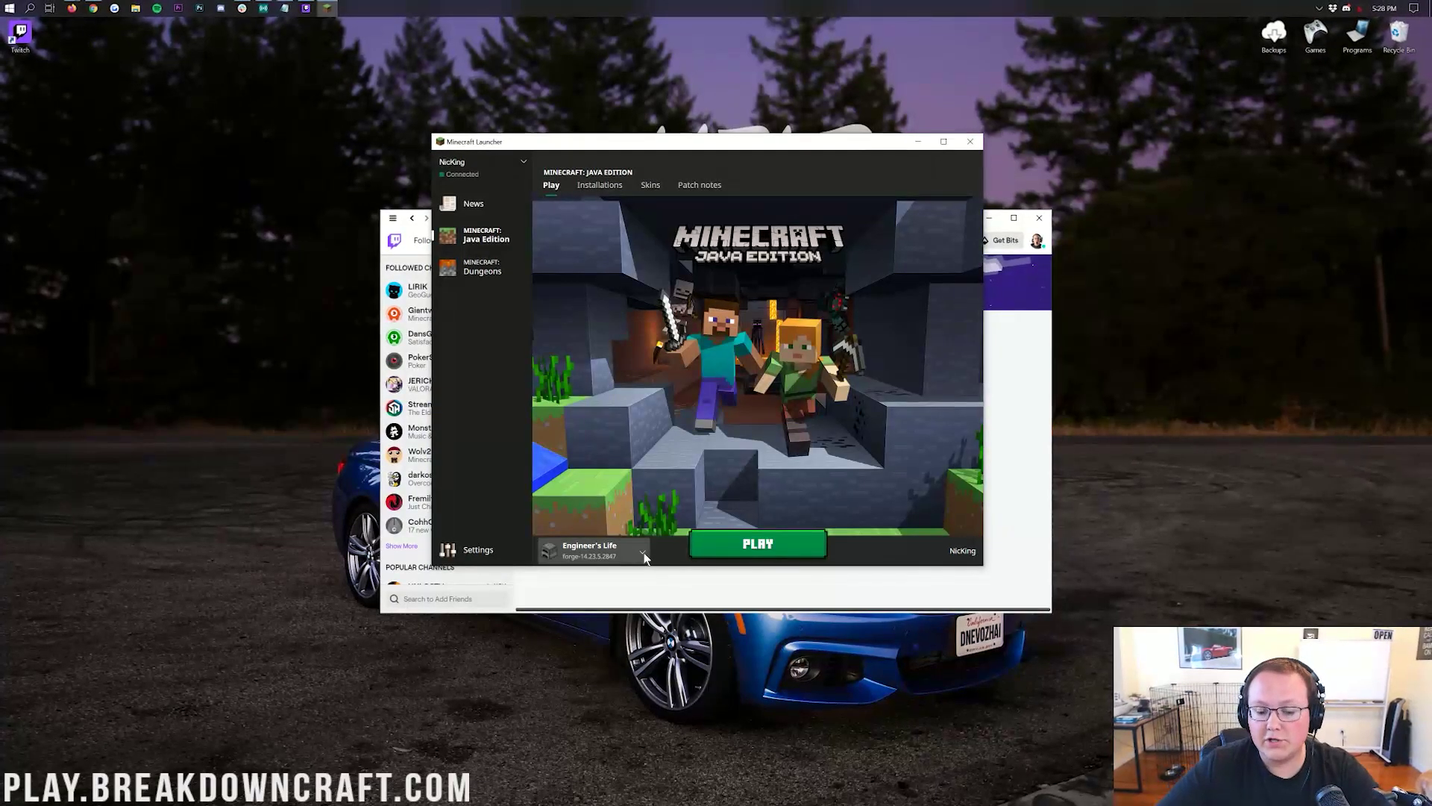
Select the Engineer's Life installation as the version to play
{"action": "left_click", "coordinate": [645, 550]}
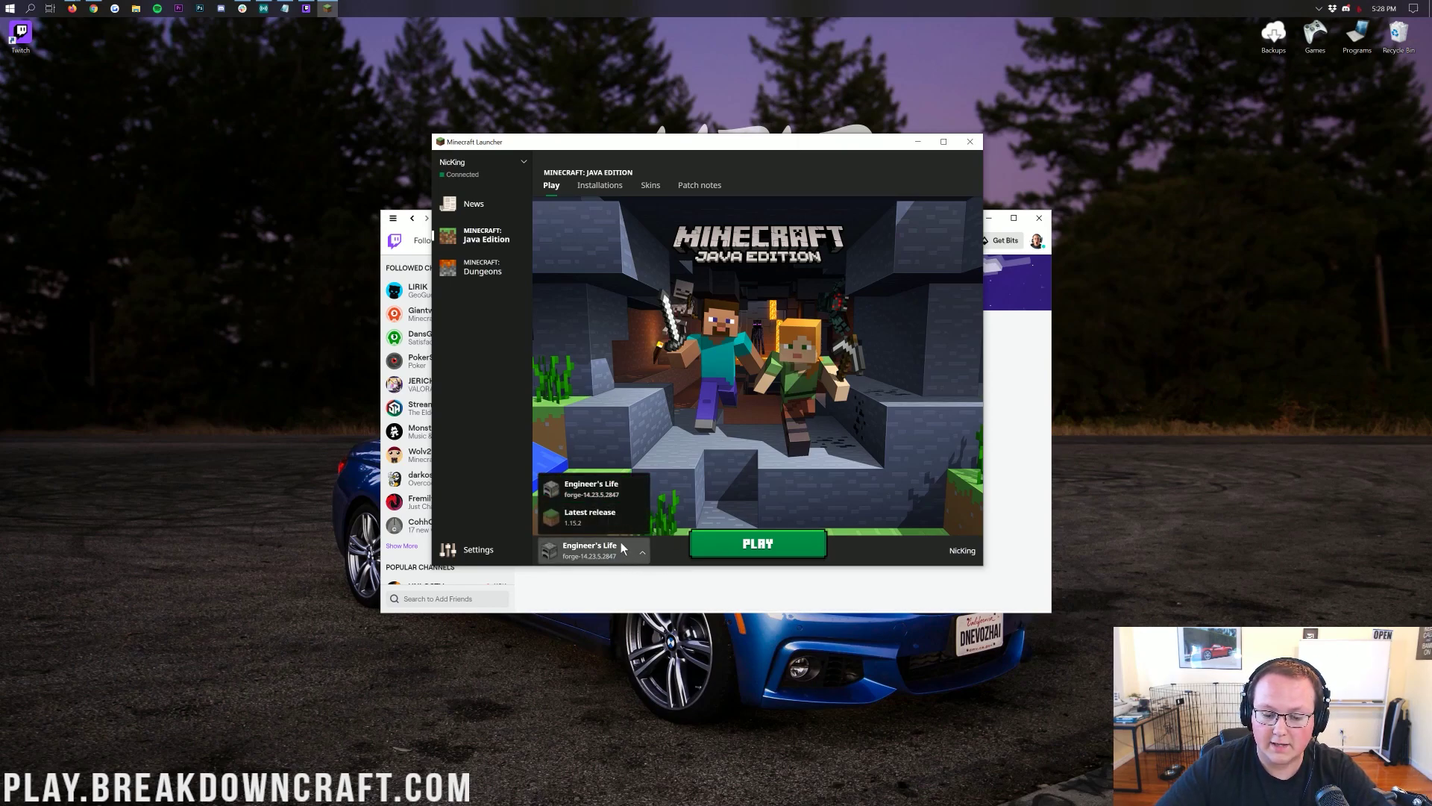
{"action": "left_click", "coordinate": [576, 499]}
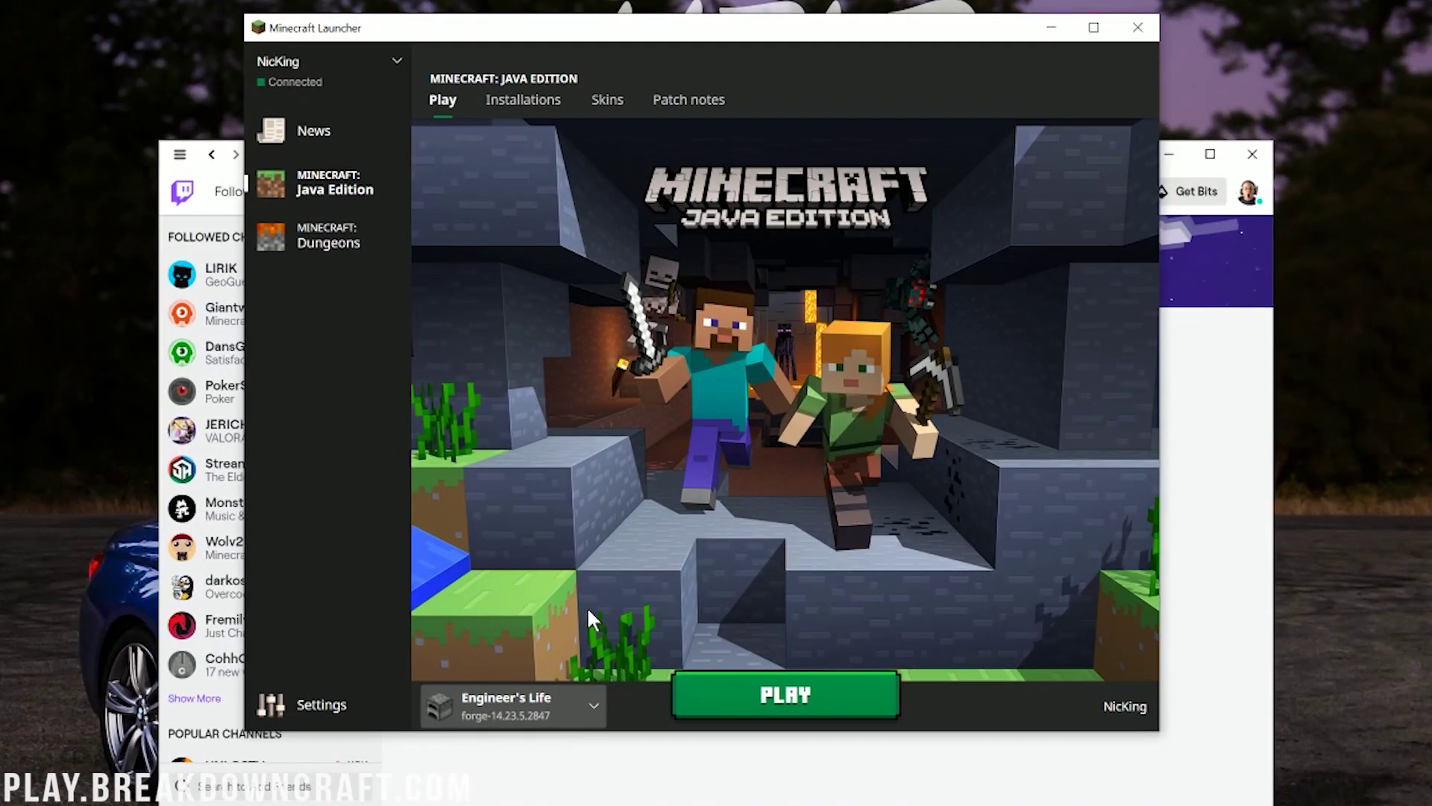
{"action": "left_click", "coordinate": [1147, 18]}
{"action": "left_click", "coordinate": [457, 602]}
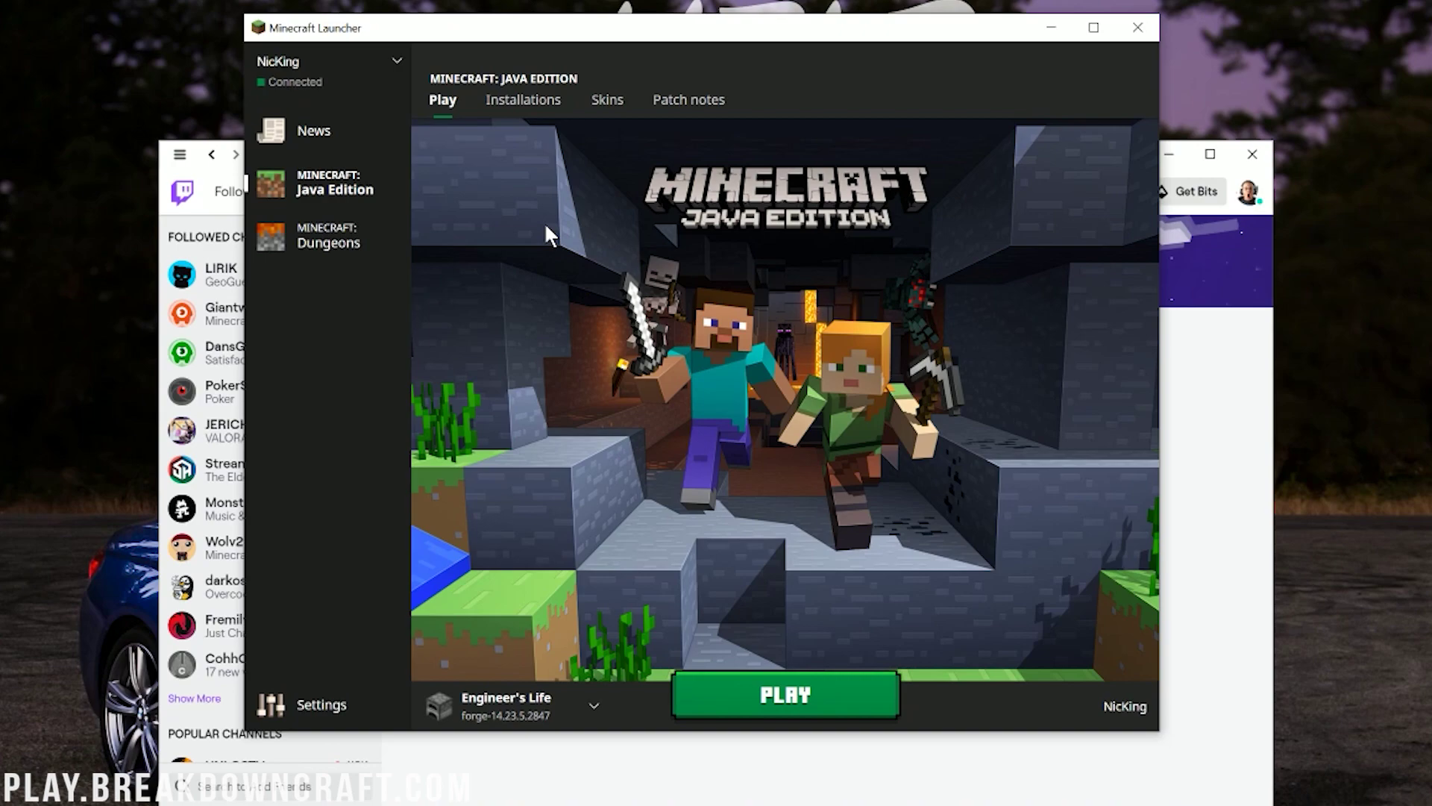
Open the Engineer's Life installation for editing and show its additional options
{"action": "left_click", "coordinate": [537, 107]}
{"action": "mouse_move", "coordinate": [579, 196]}
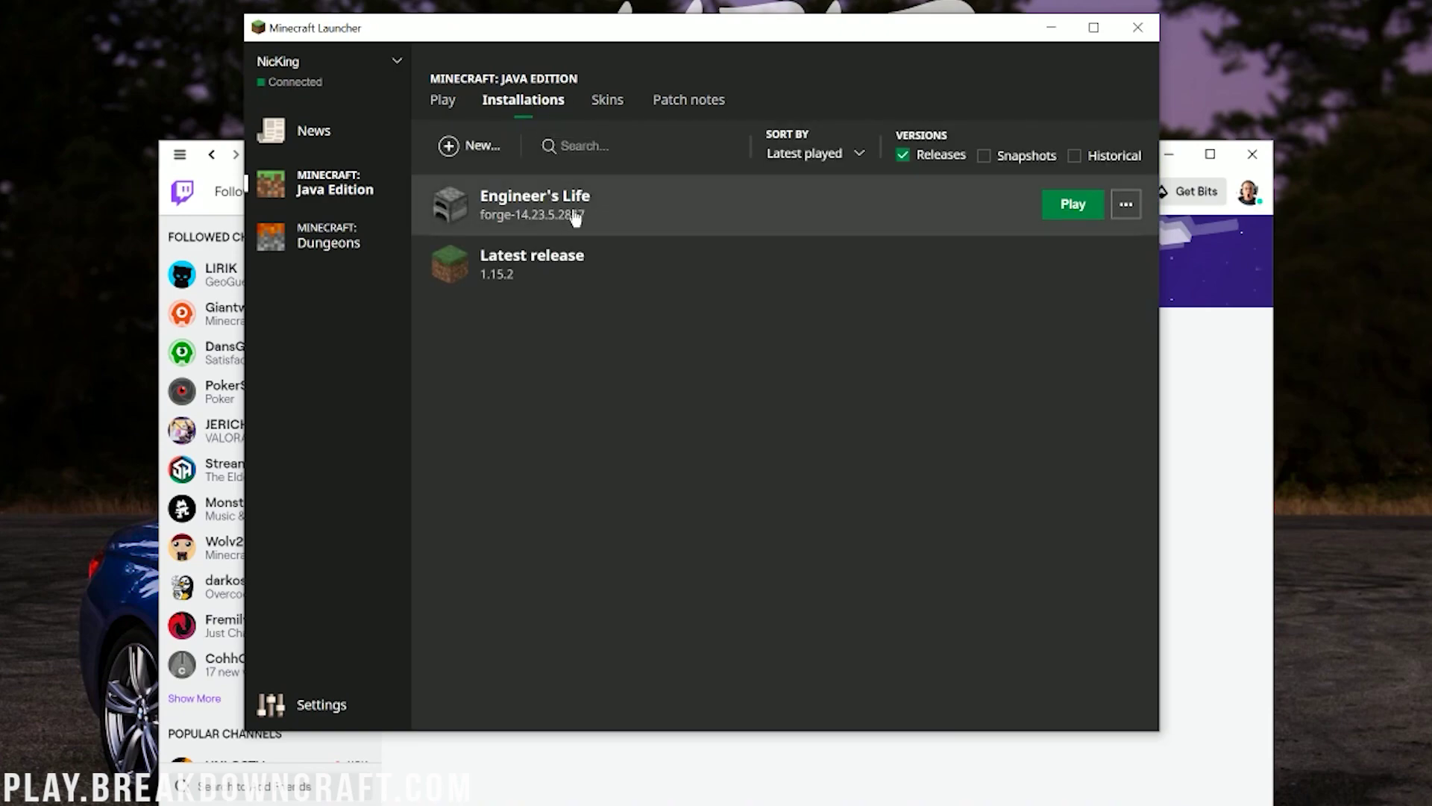
{"action": "left_click", "coordinate": [1125, 208]}
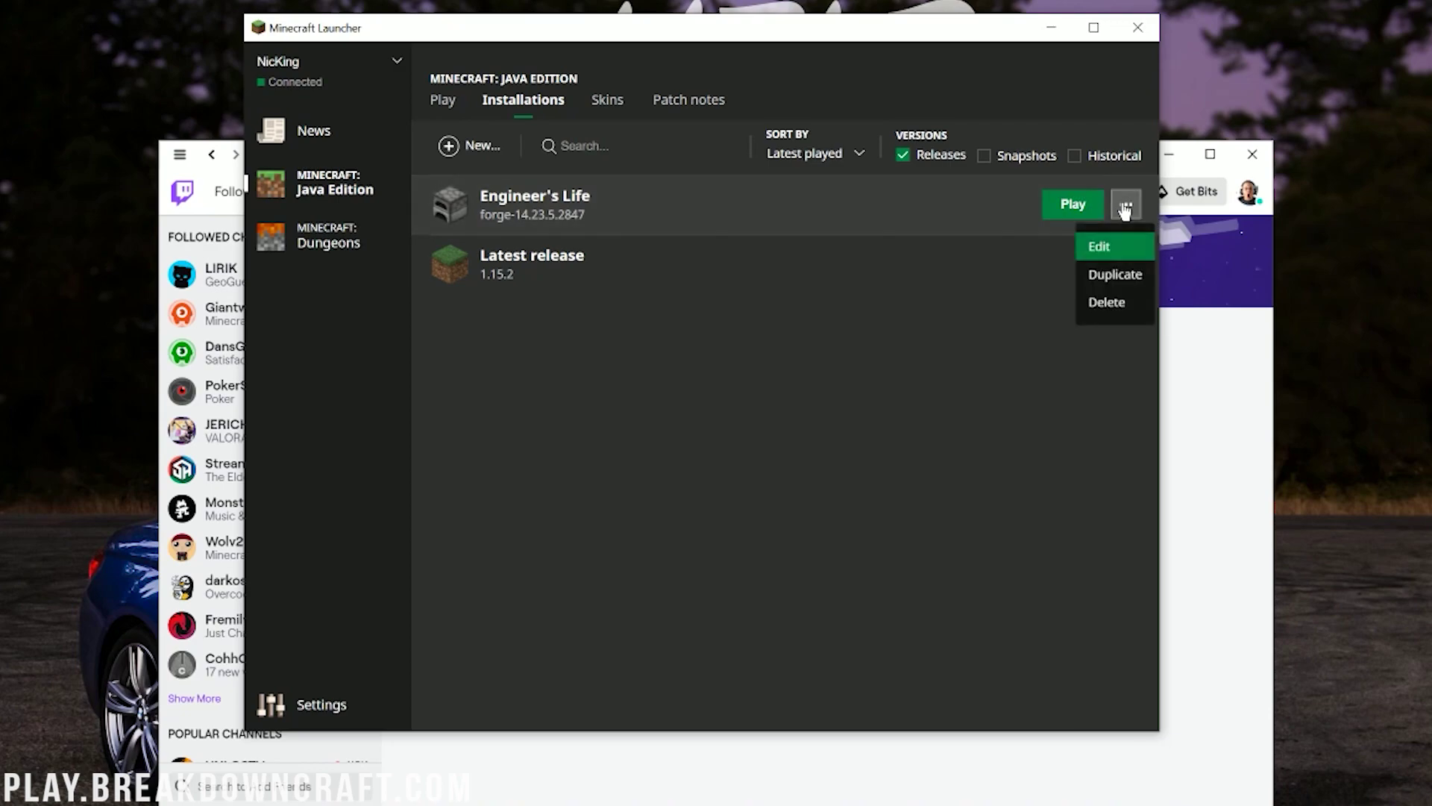
{"action": "left_click", "coordinate": [1119, 246]}
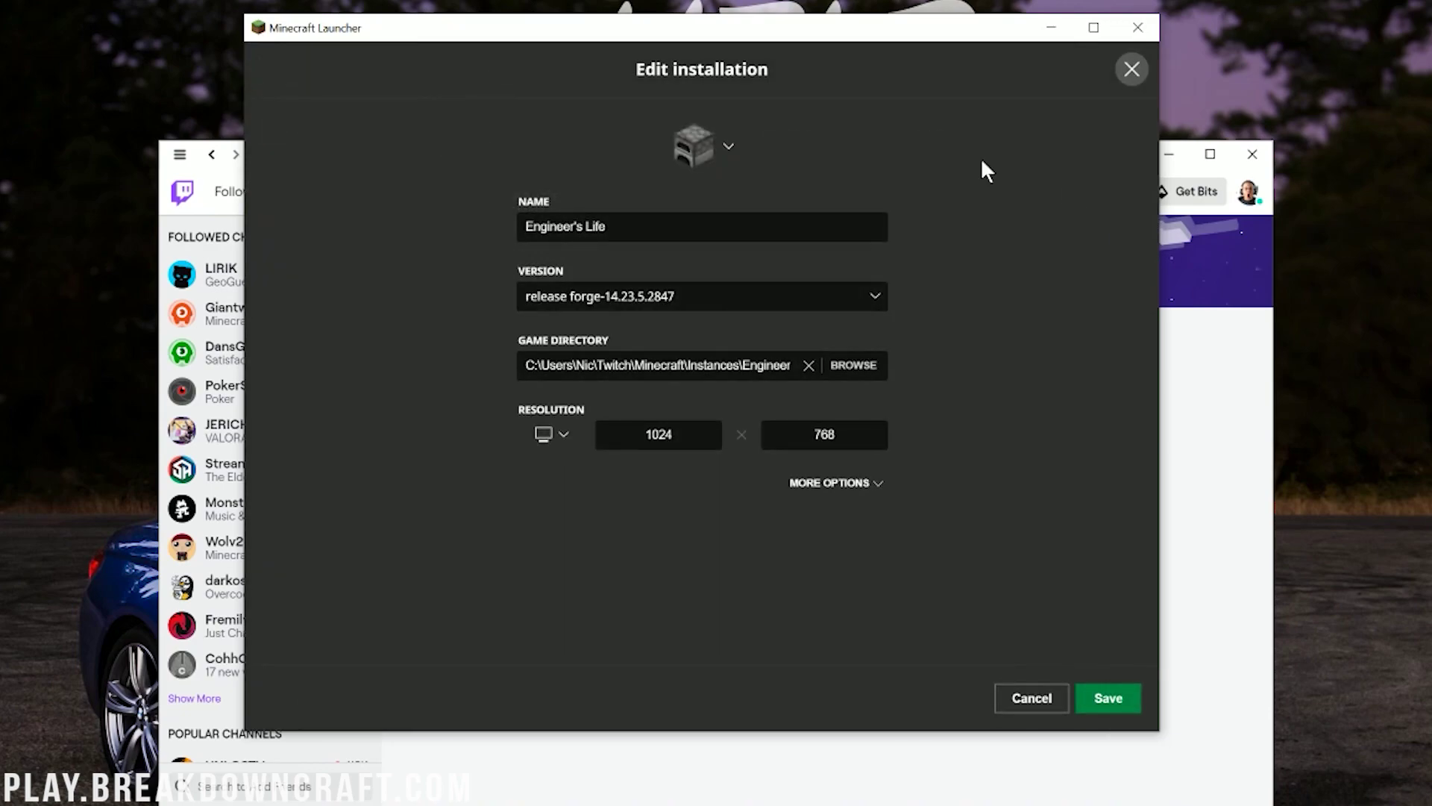
{"action": "left_click", "coordinate": [858, 485]}
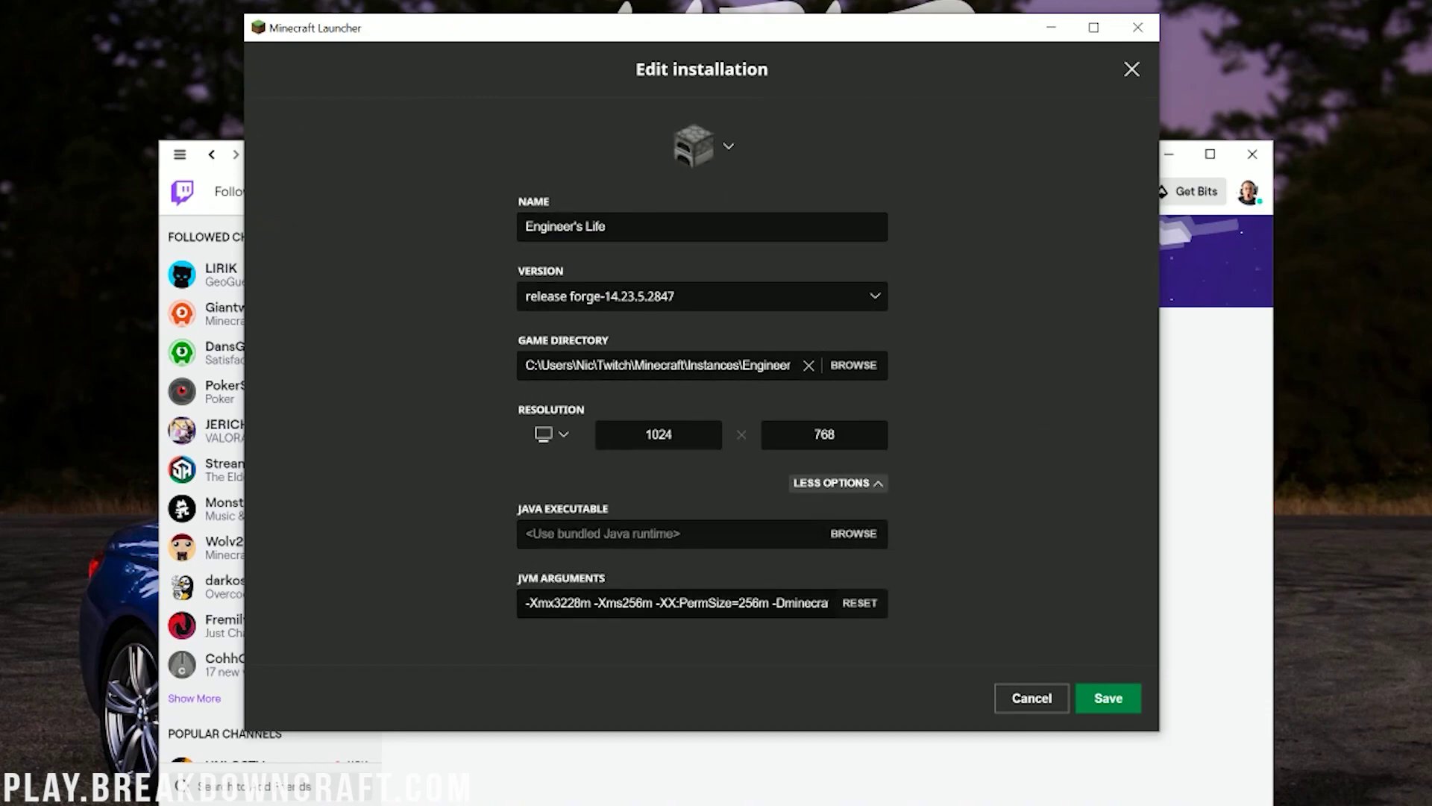
Set the maximum memory in the installation's JVM arguments to -Xmx6228m
{"action": "double_click", "coordinate": [559, 603]}
{"action": "left_click", "coordinate": [560, 602]}
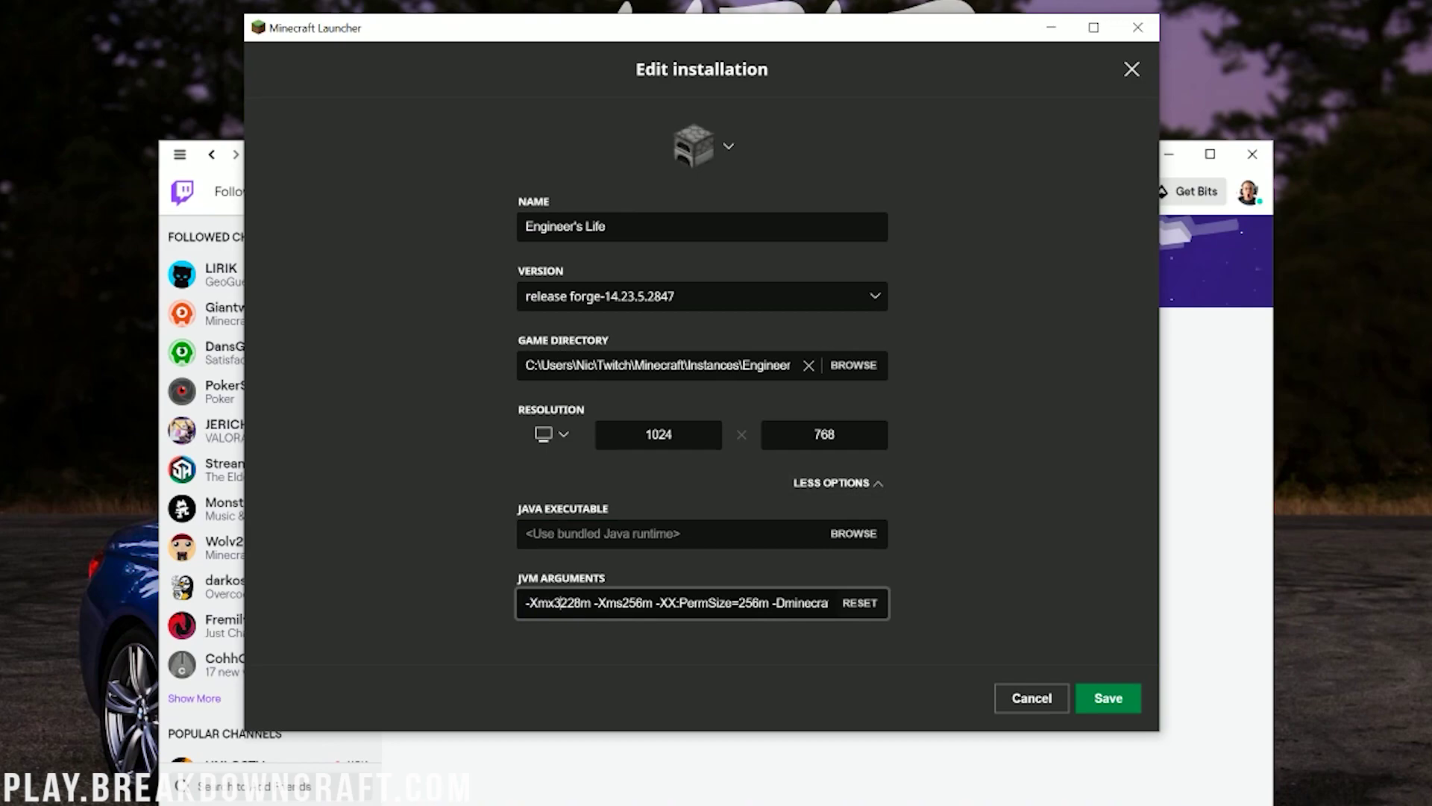
{"action": "key", "text": "BackSpace"}
{"action": "type", "text": "6"}
{"action": "key", "text": "BackSpace"}
{"action": "type", "text": "4"}
{"action": "key", "text": "BackSpace"}
{"action": "type", "text": "6"}
Set the installation's resolution to 1920x1080 and save the edited installation
{"action": "left_click", "coordinate": [580, 435]}
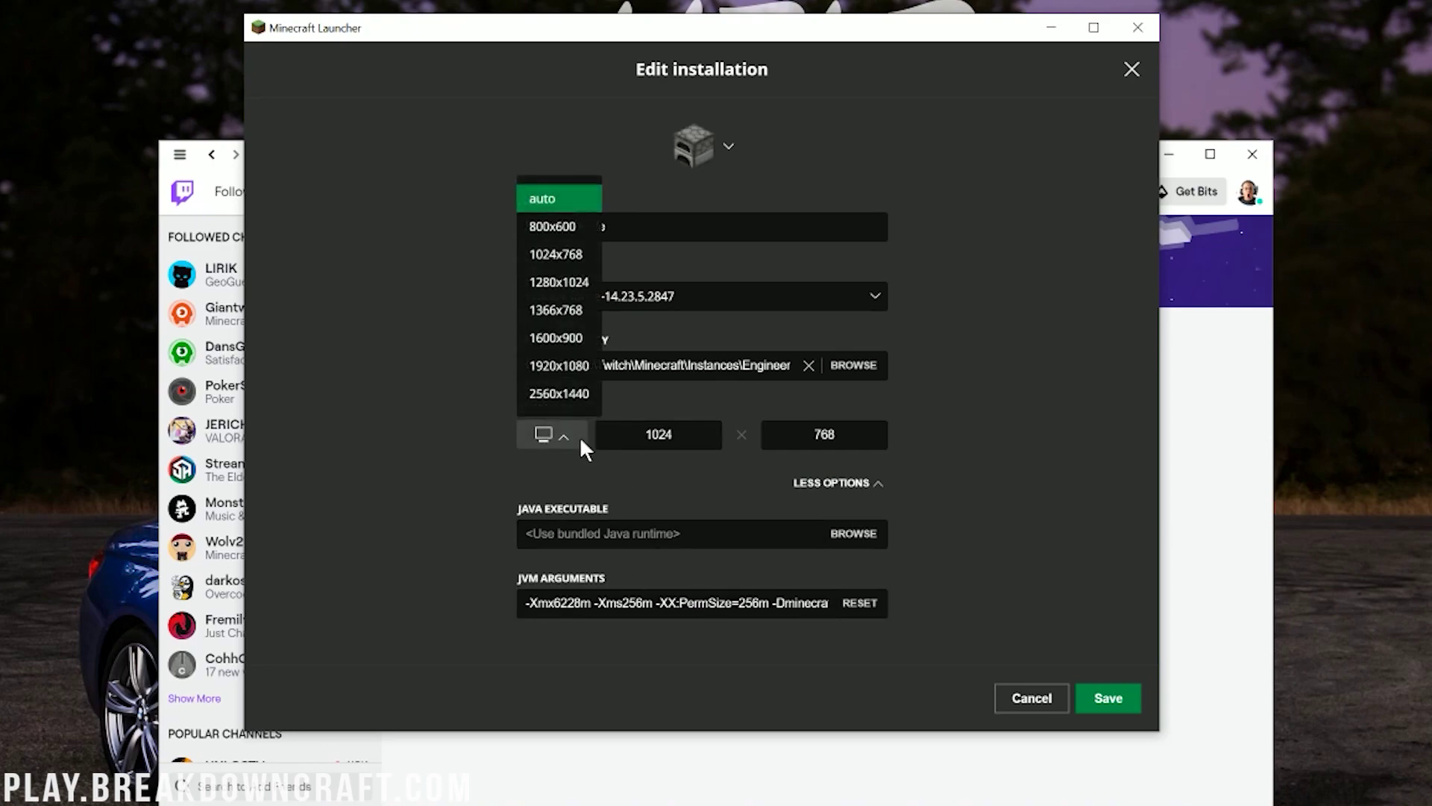
{"action": "left_click", "coordinate": [581, 363]}
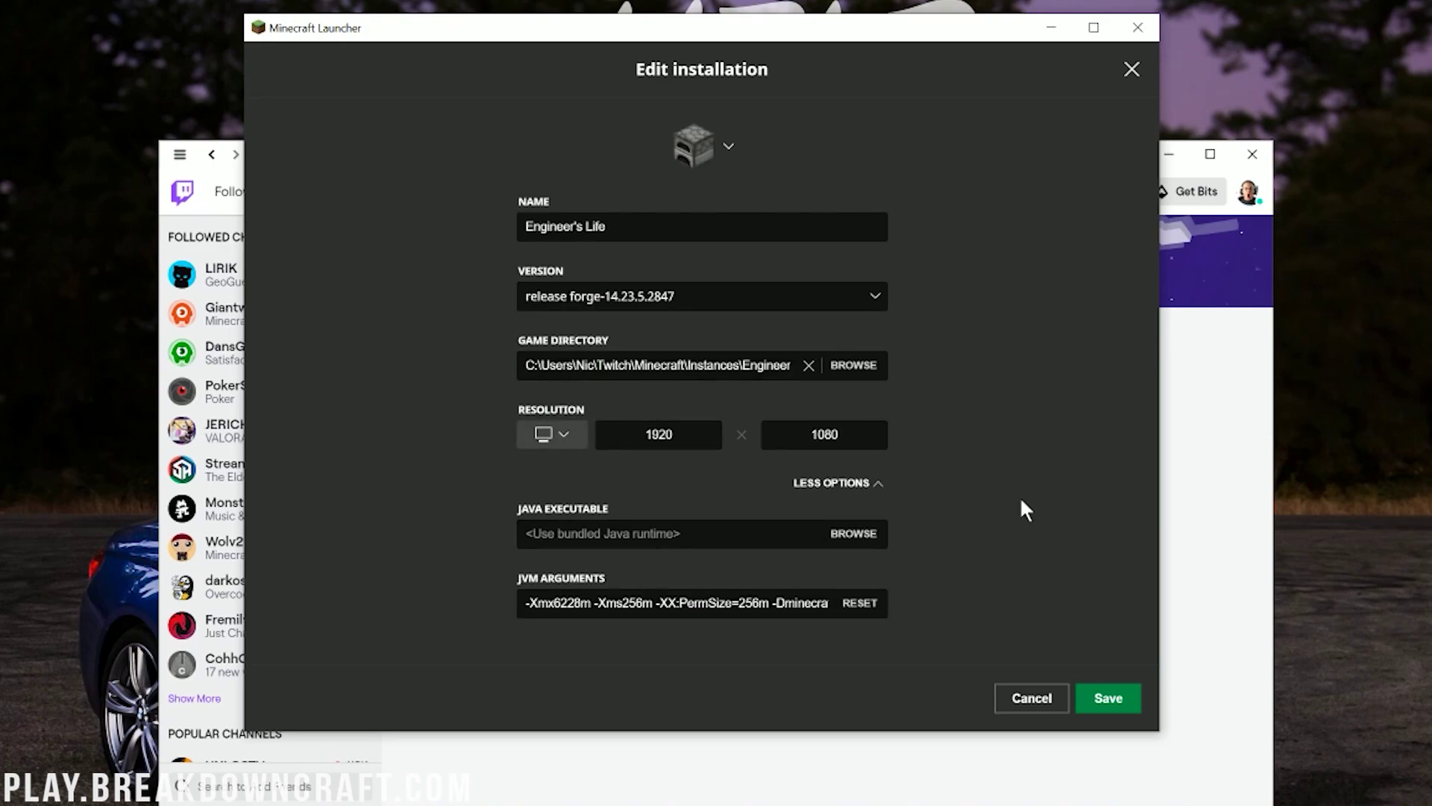
{"action": "left_click", "coordinate": [1108, 702]}
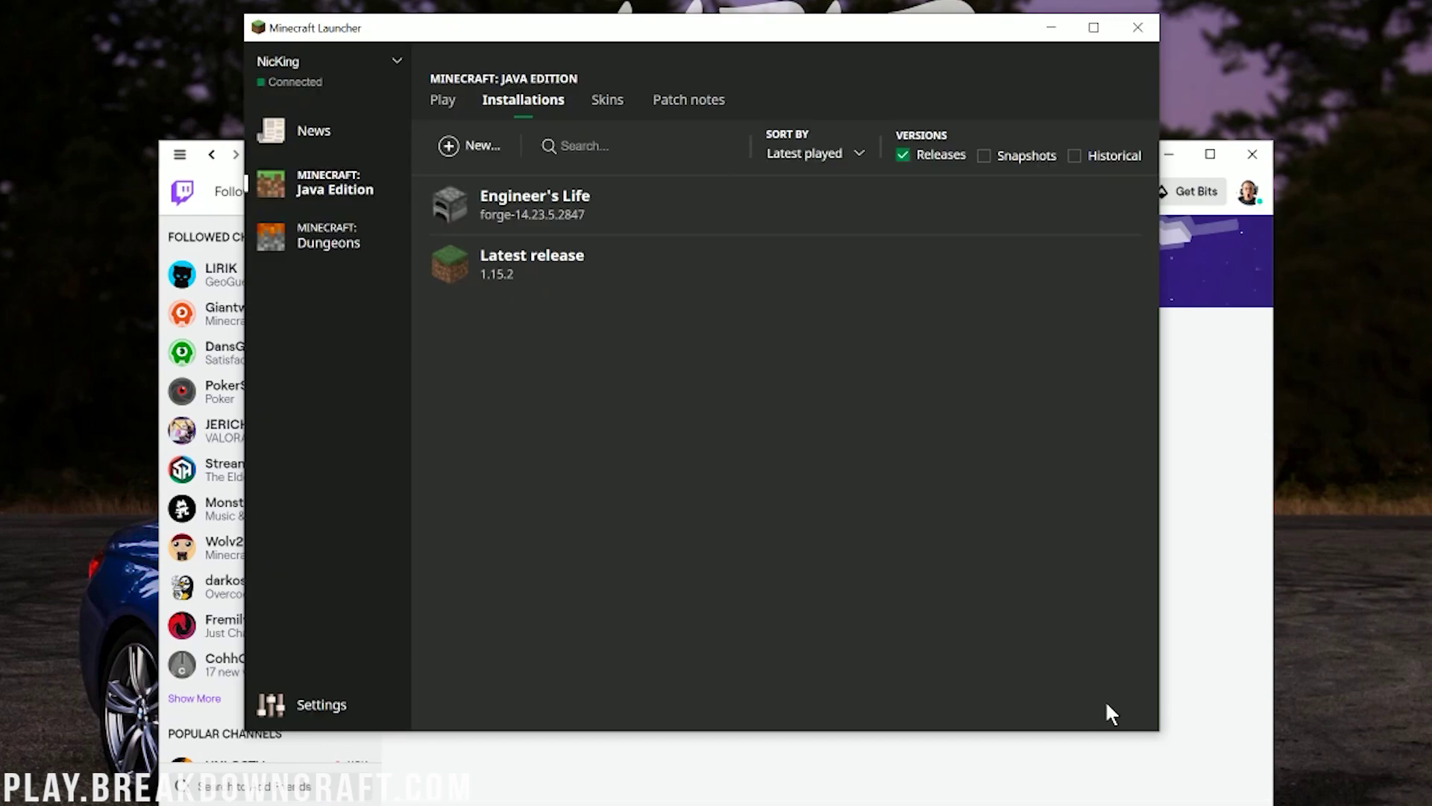
Start the game with the Engineer's Life installation and move its loading window slightly up on the desktop
{"action": "left_click", "coordinate": [441, 105]}
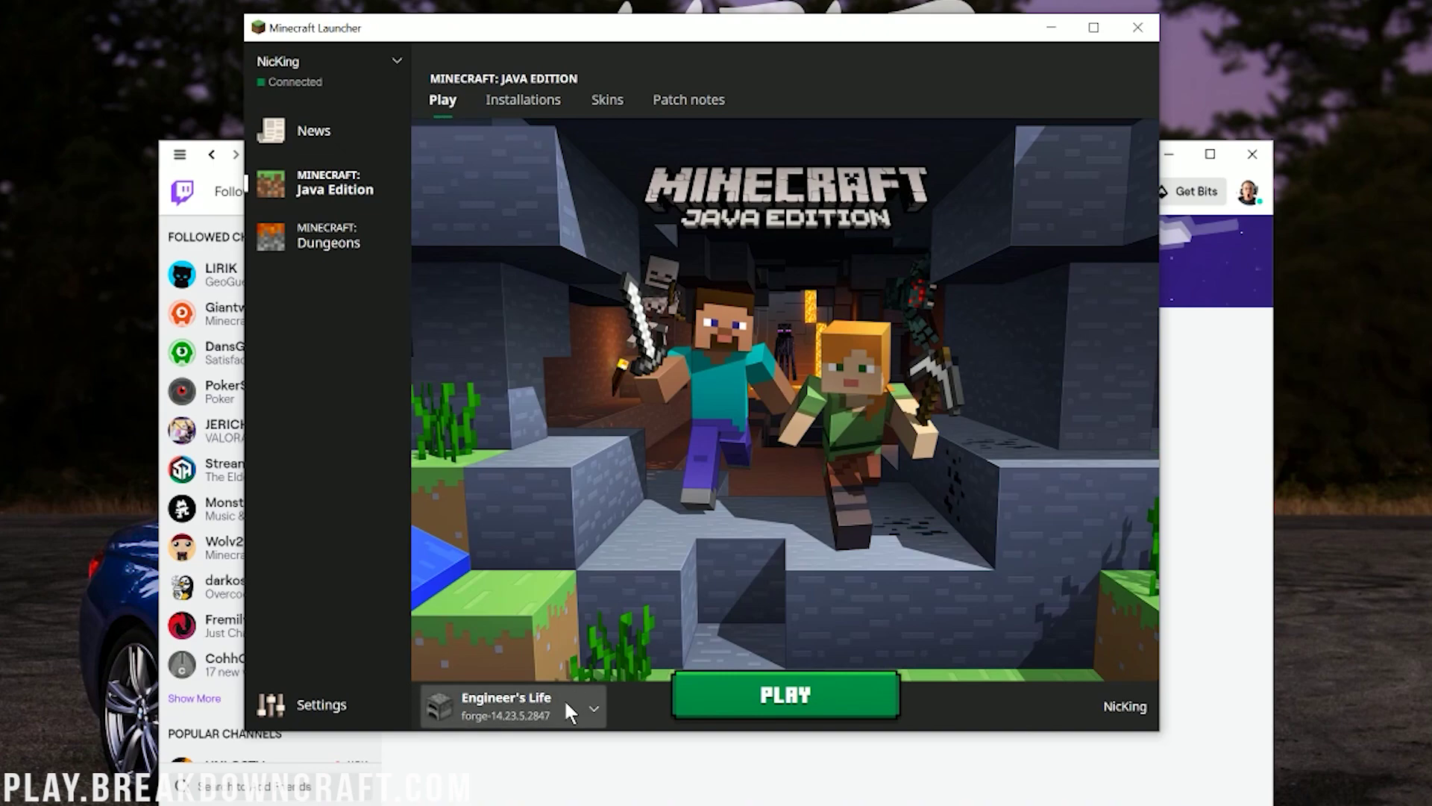
{"action": "left_click", "coordinate": [748, 690]}
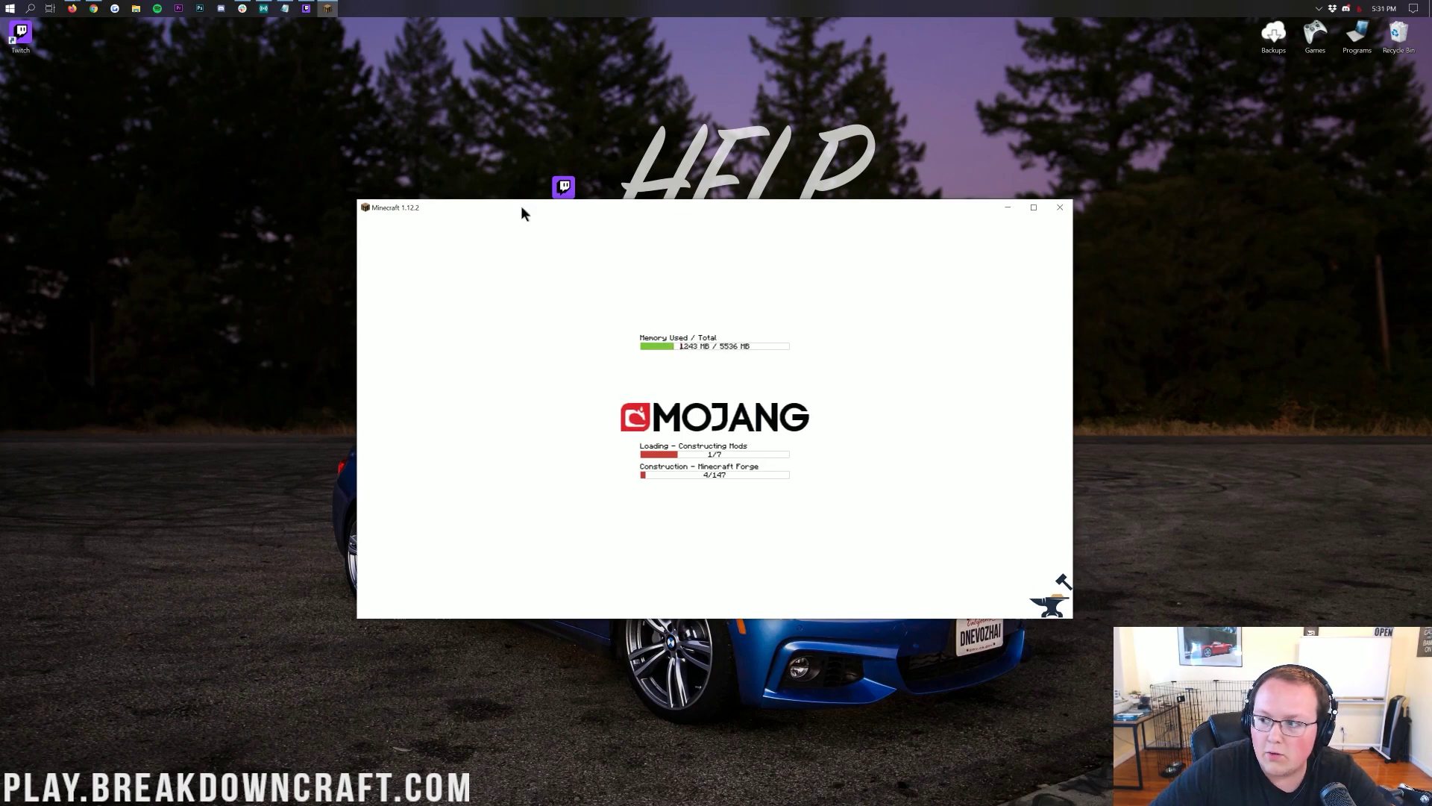
{"action": "left_click_drag", "start_coordinate": [521, 207], "coordinate": [517, 181]}
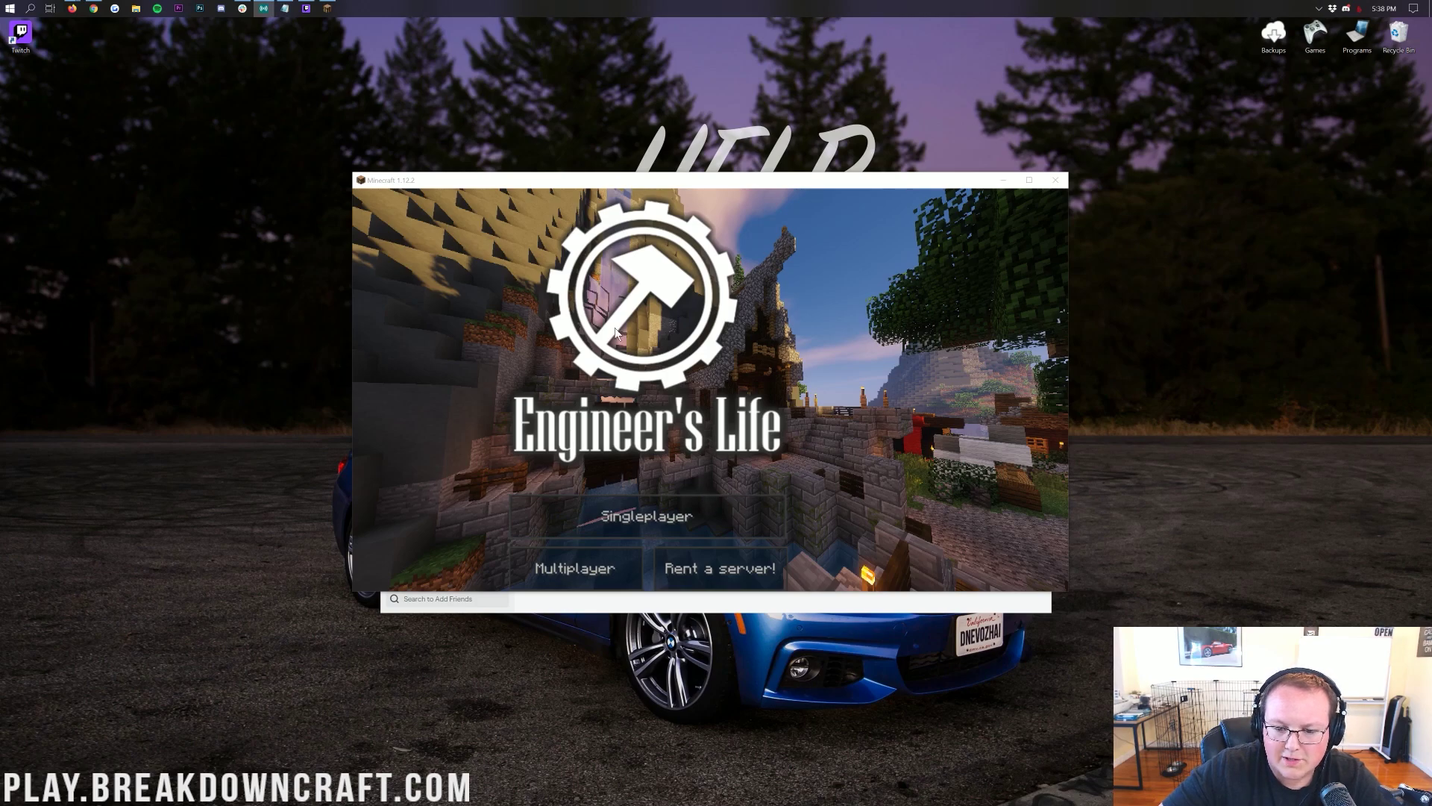
Enlarge the game window and move it up, then shrink it again around the middle of the desktop
{"action": "left_click_drag", "start_coordinate": [348, 618], "coordinate": [182, 766]}
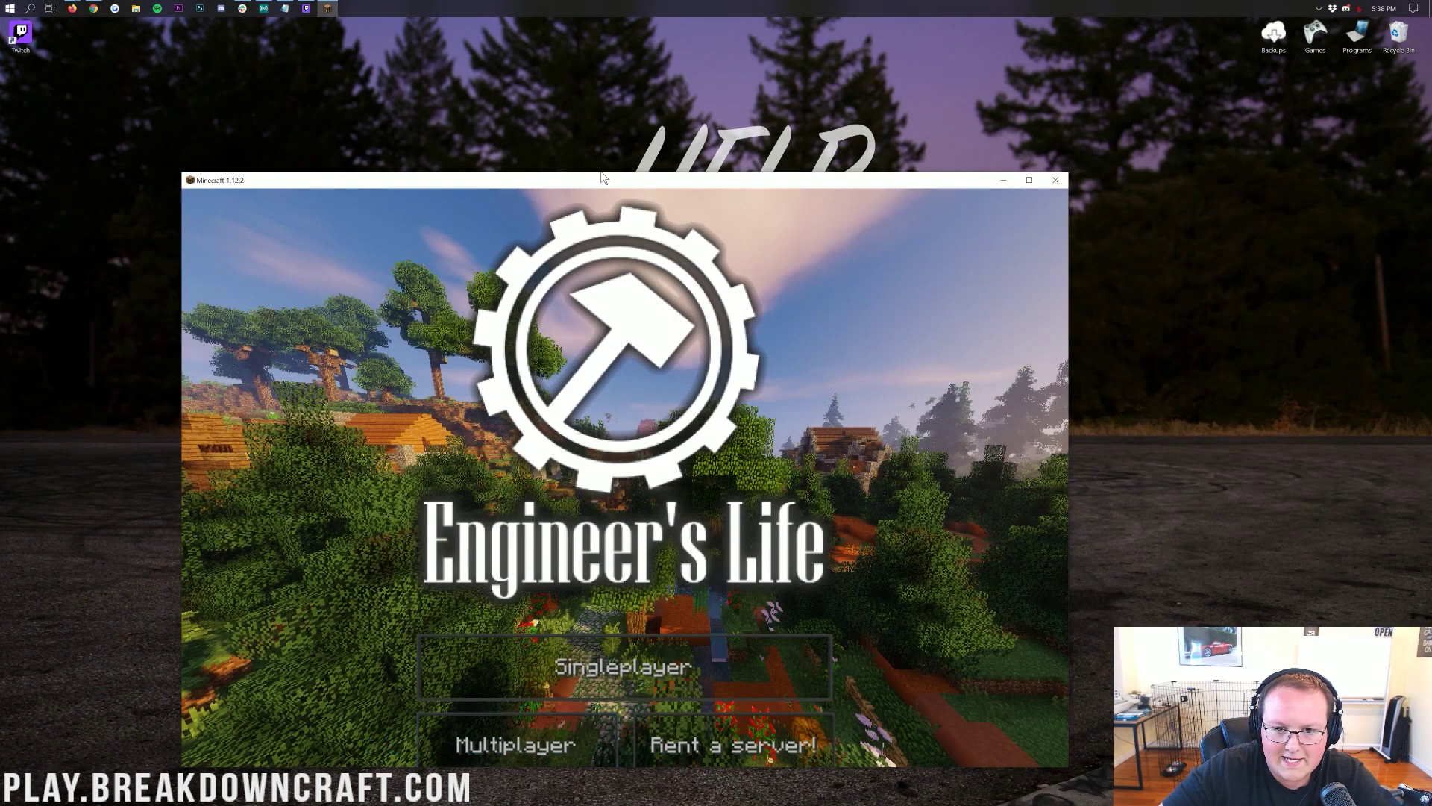
{"action": "left_click_drag", "start_coordinate": [609, 172], "coordinate": [632, 43]}
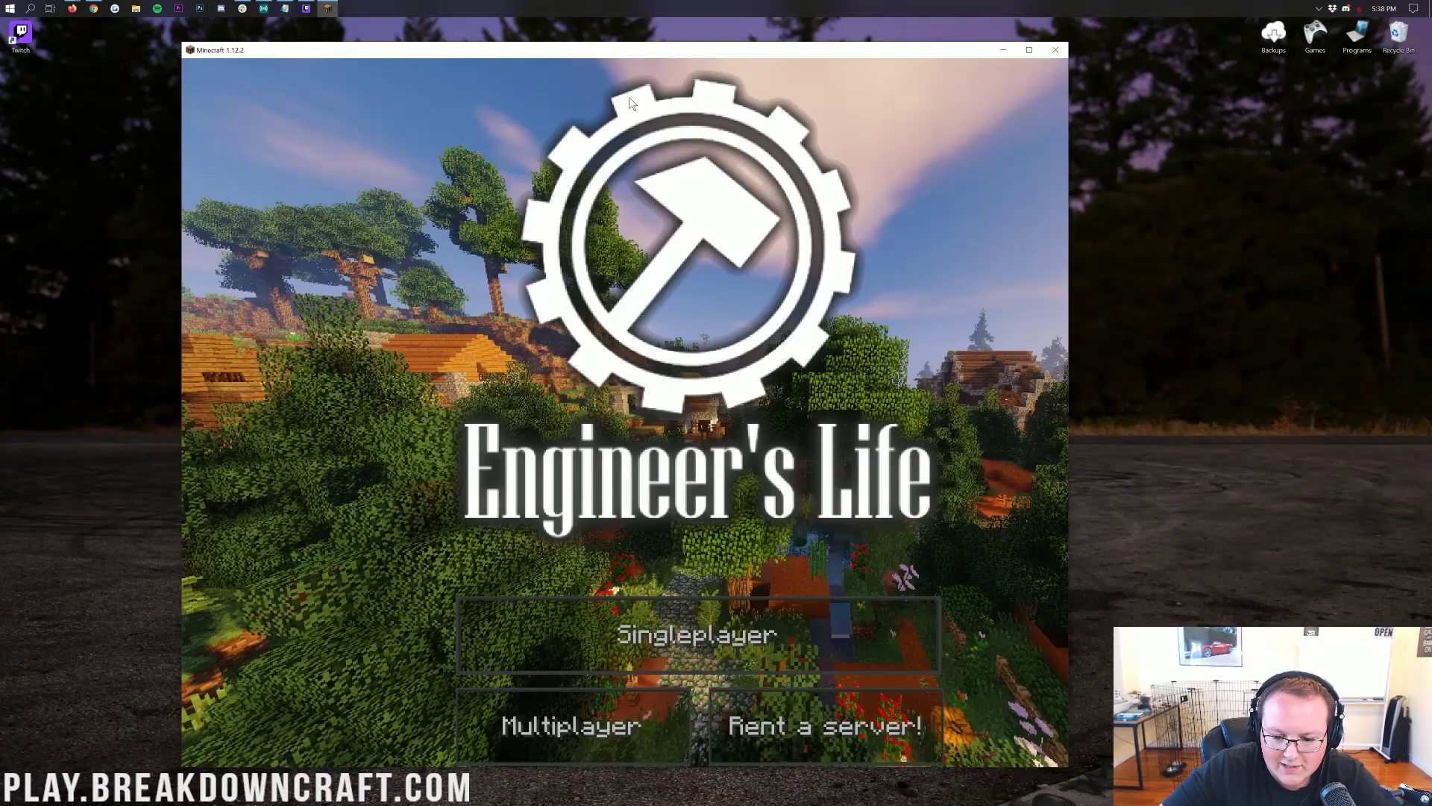
{"action": "left_click_drag", "start_coordinate": [184, 43], "coordinate": [381, 197]}
Start a new single-player OTG world based on the Biome Bundle preset
{"action": "left_click", "coordinate": [552, 529]}
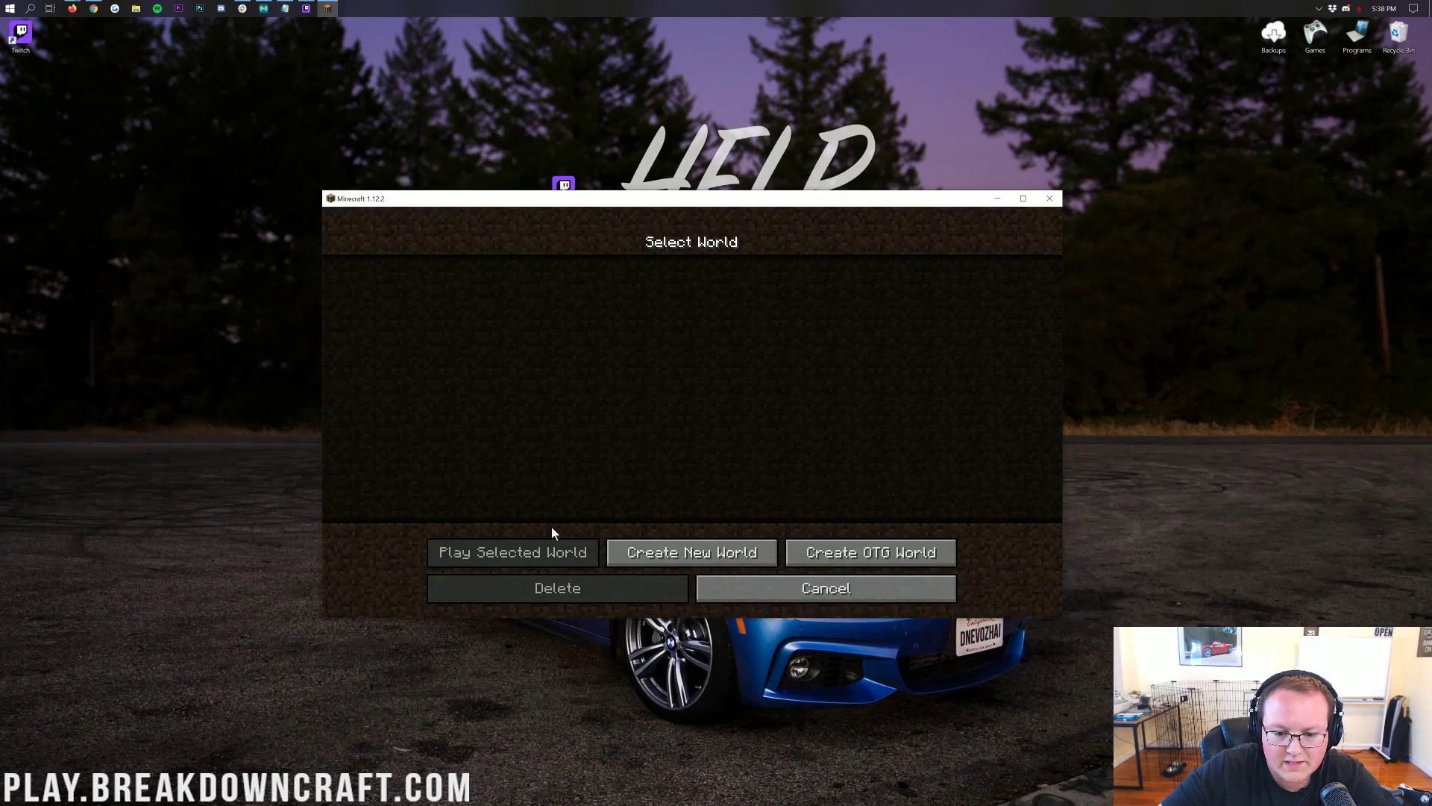
{"action": "left_click", "coordinate": [737, 548]}
{"action": "left_click", "coordinate": [781, 595]}
{"action": "left_click", "coordinate": [920, 550]}
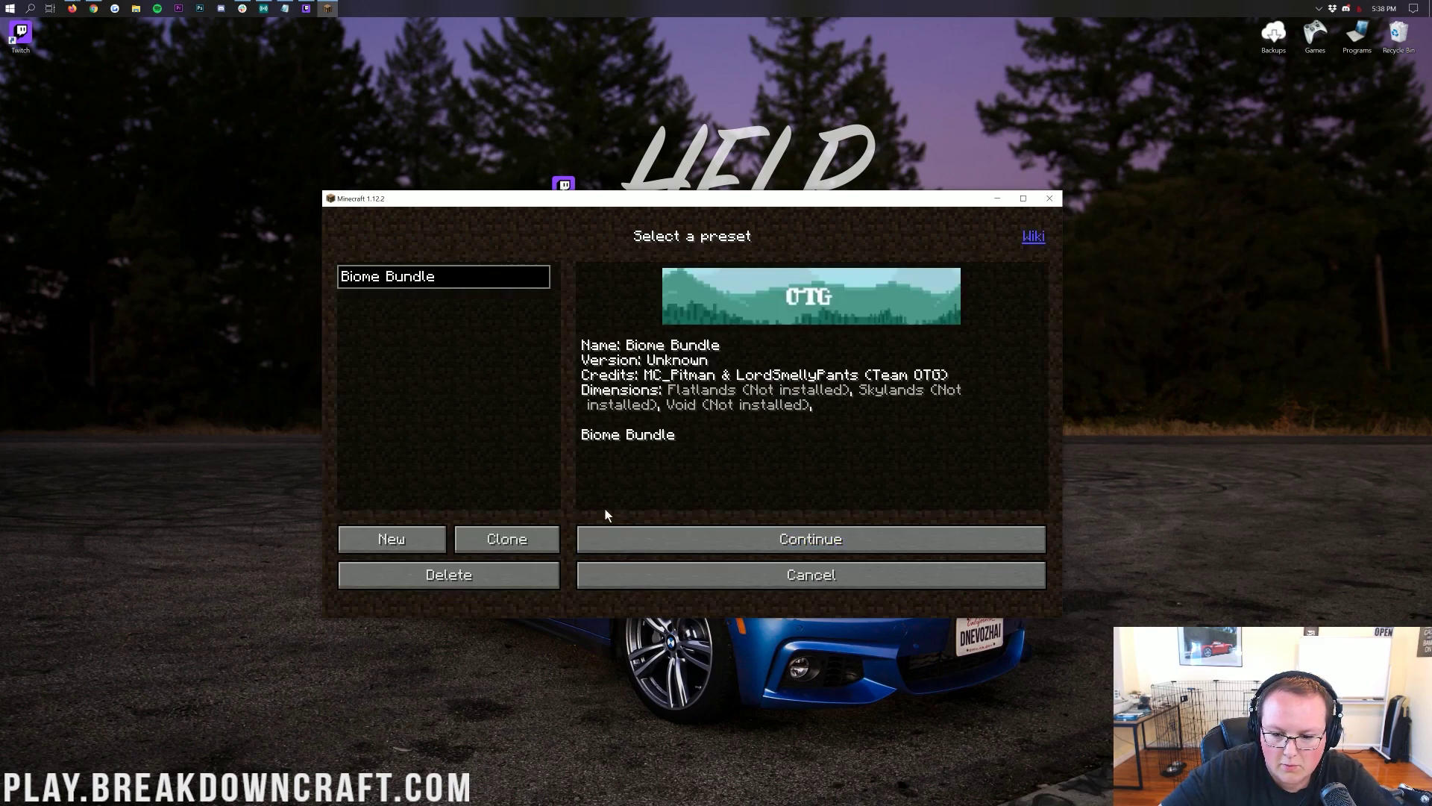
{"action": "left_click", "coordinate": [733, 544]}
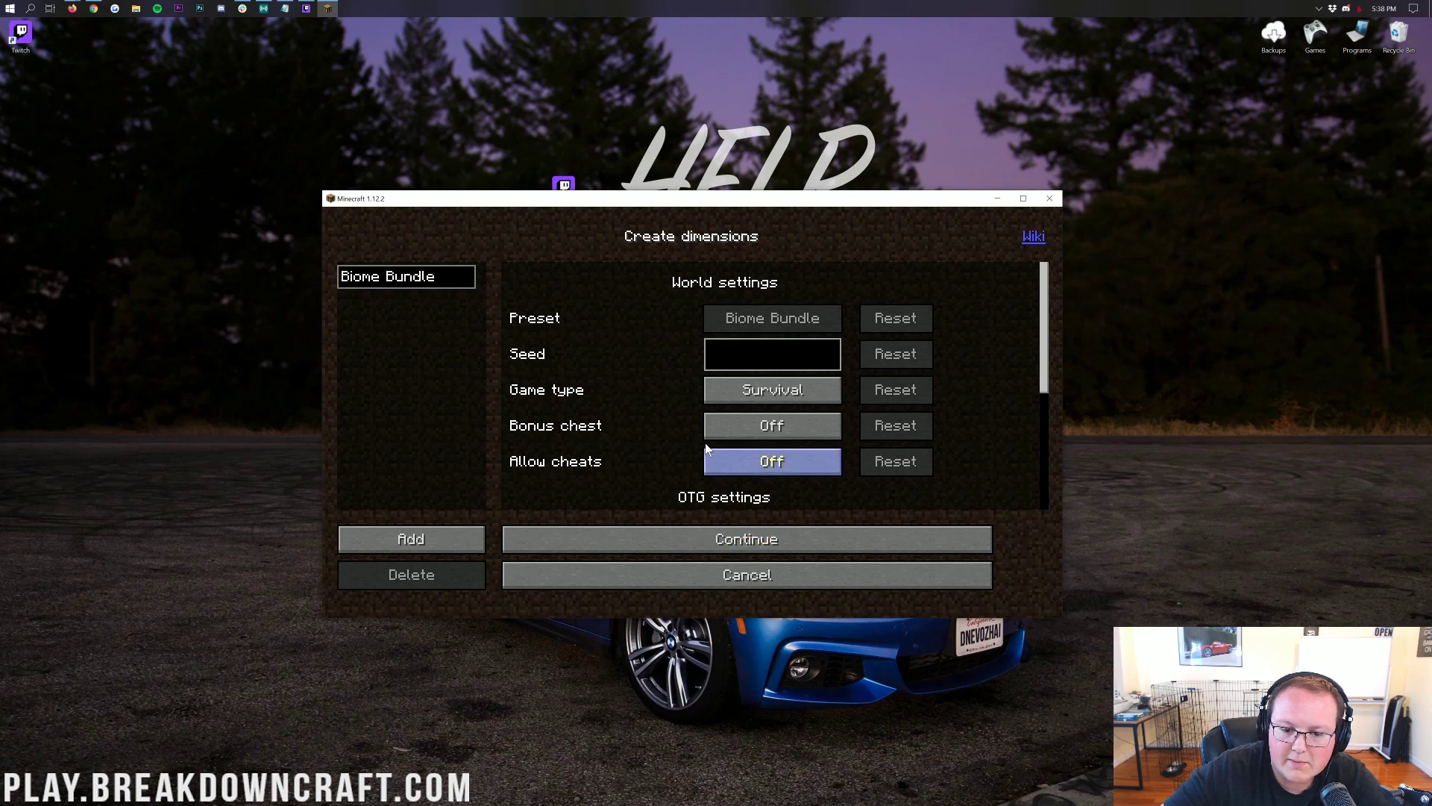
Go through the world and OTG settings and create the world under the name Biome Bundle
{"action": "scroll", "coordinate": [715, 414], "scroll_direction": "down", "scroll_amount": 1}
{"action": "left_click", "coordinate": [738, 337]}
{"action": "left_click", "coordinate": [738, 337]}
{"action": "scroll", "coordinate": [642, 385], "scroll_direction": "down", "scroll_amount": 2}
{"action": "scroll", "coordinate": [642, 389], "scroll_direction": "down", "scroll_amount": 1}
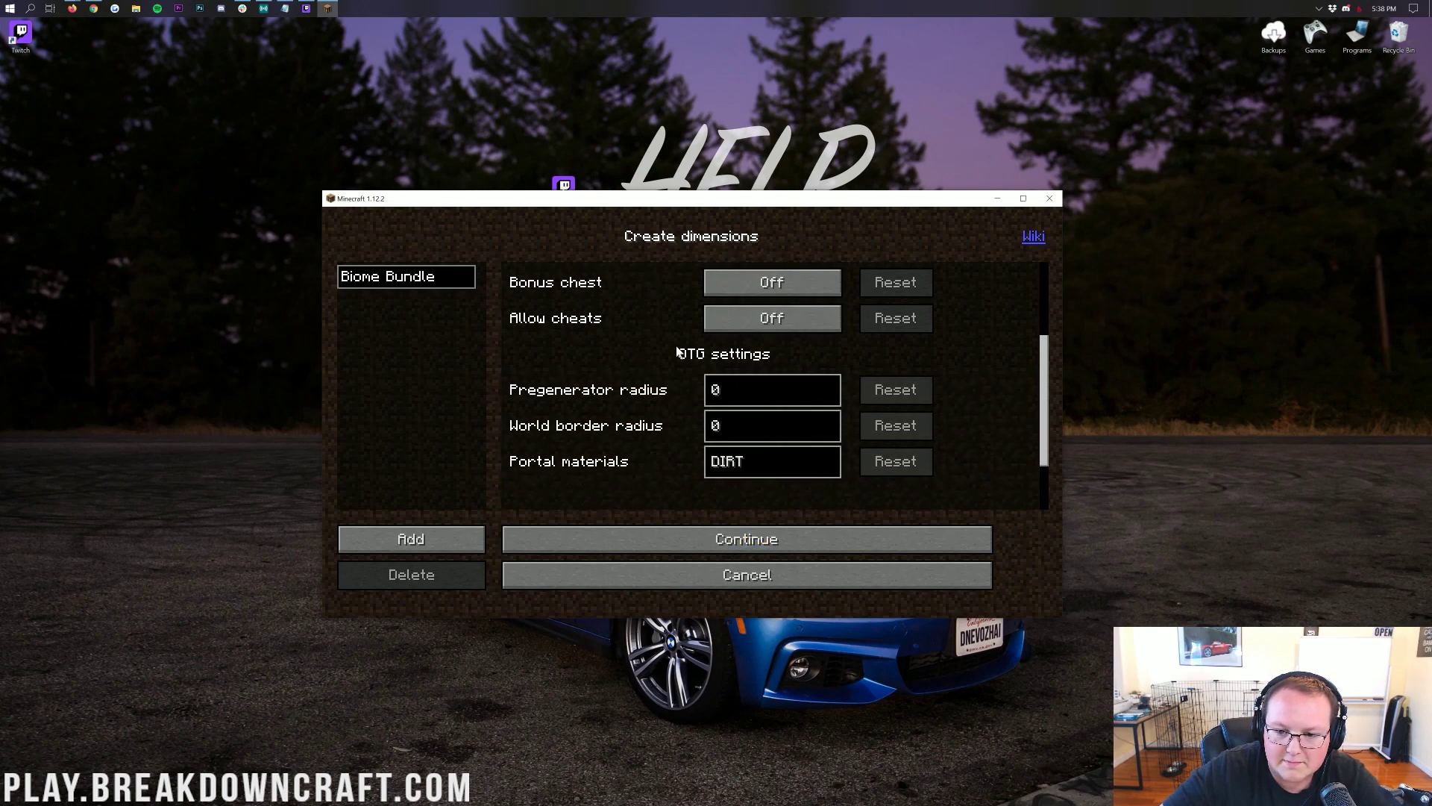
{"action": "left_click", "coordinate": [716, 319]}
{"action": "left_click", "coordinate": [713, 285]}
{"action": "scroll", "coordinate": [682, 320], "scroll_direction": "down", "scroll_amount": 3}
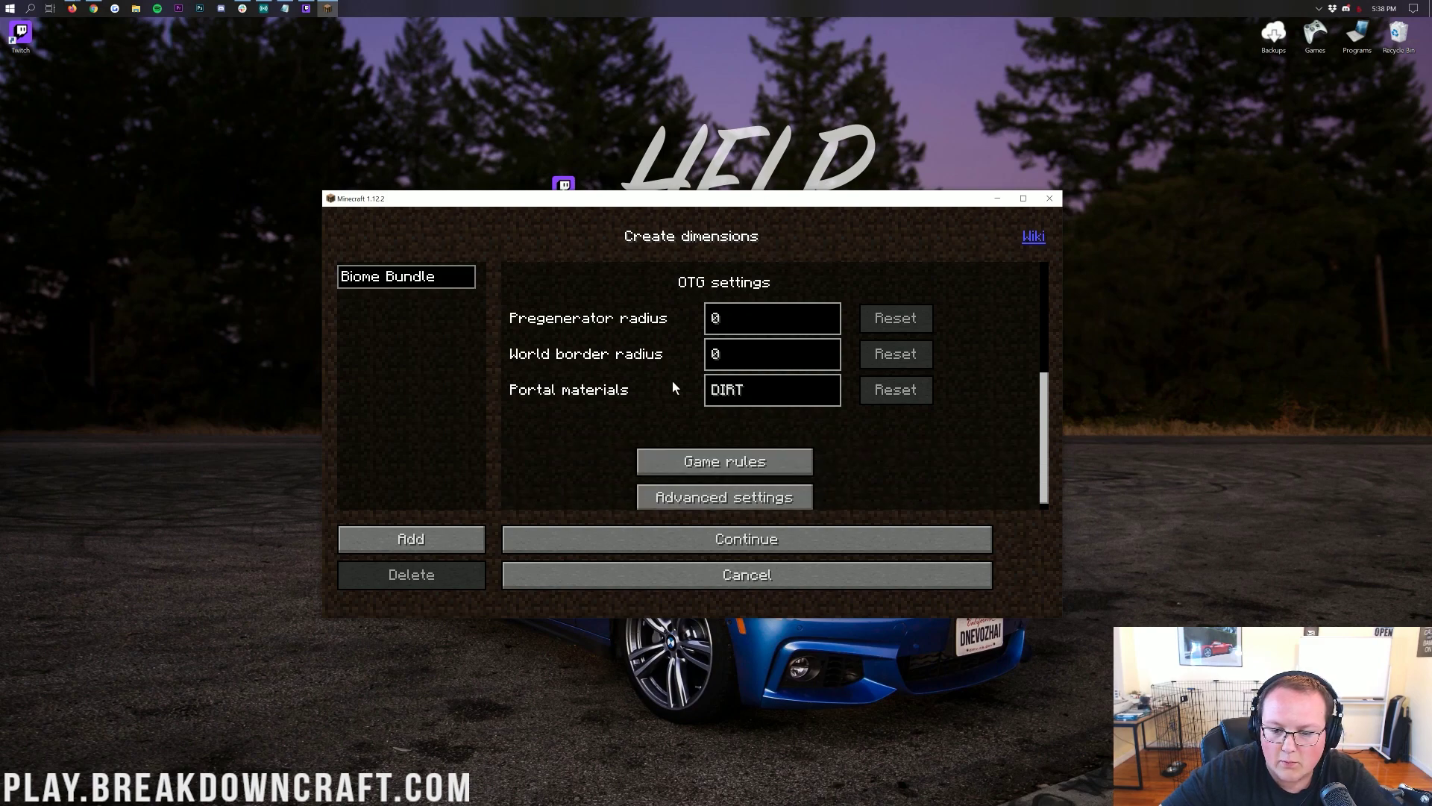
{"action": "left_click", "coordinate": [710, 535]}
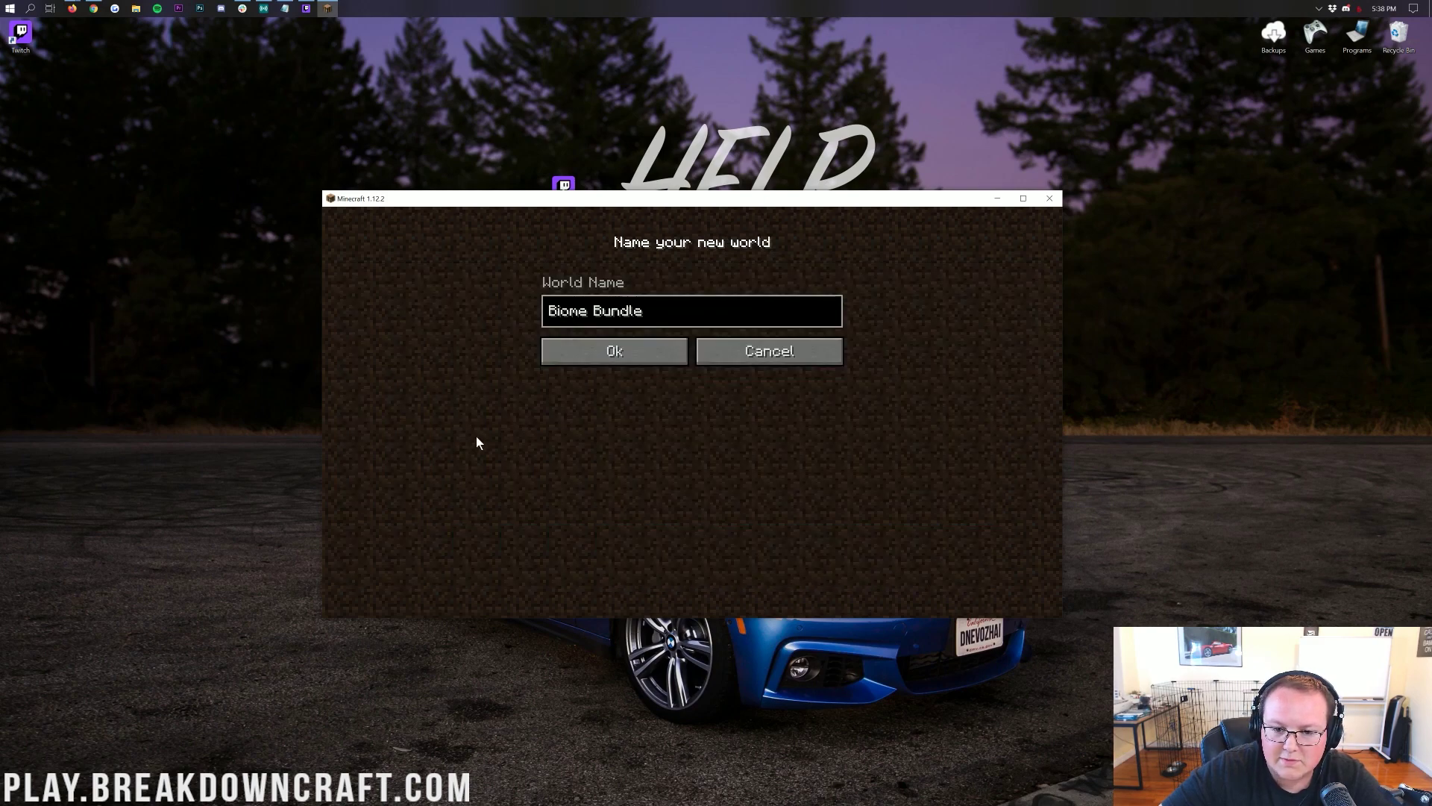
{"action": "left_click", "coordinate": [646, 364]}
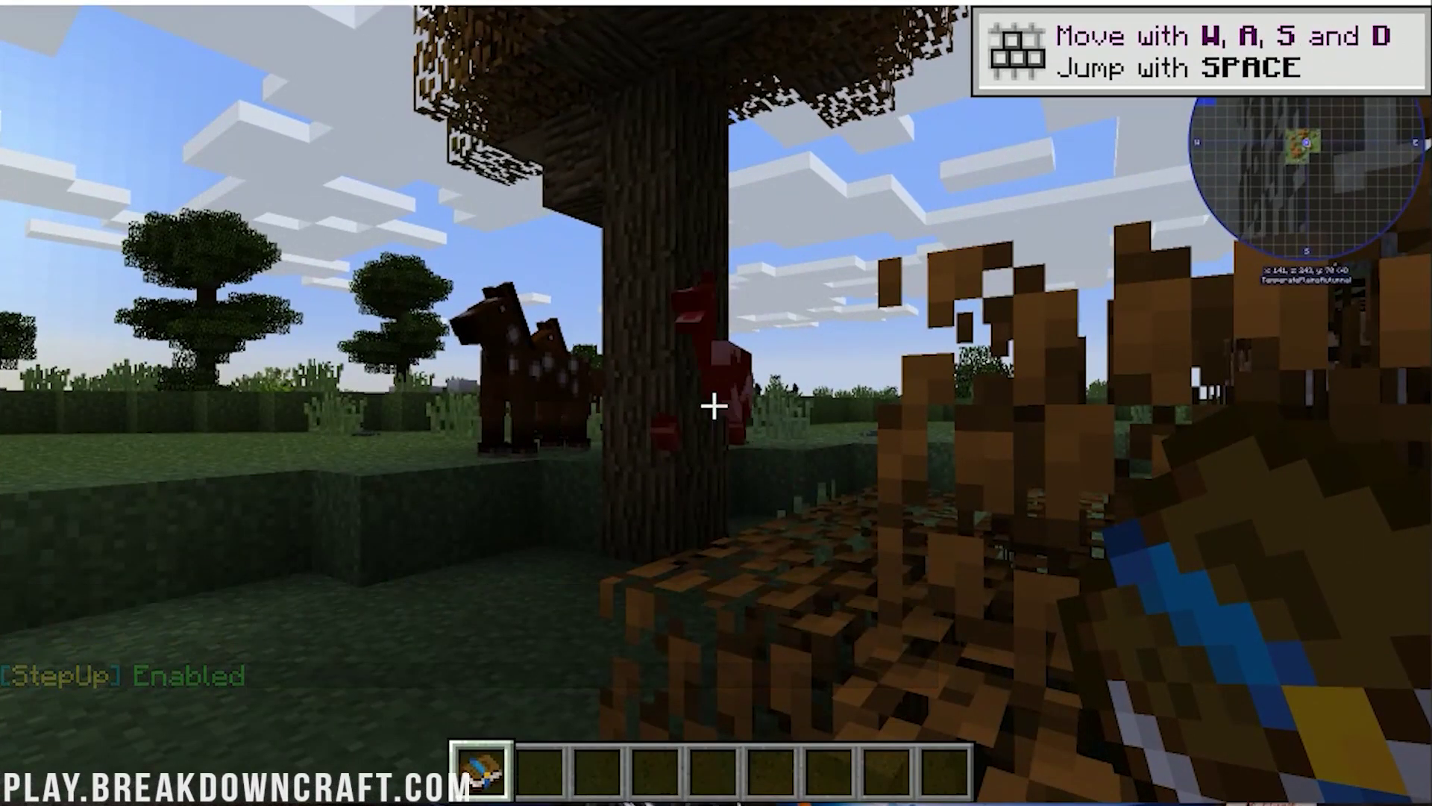
In the in-game video settings, set particles to Minimal and the GUI scale one level above Normal
{"action": "key", "text": "Escape"}
{"action": "left_click", "coordinate": [630, 455]}
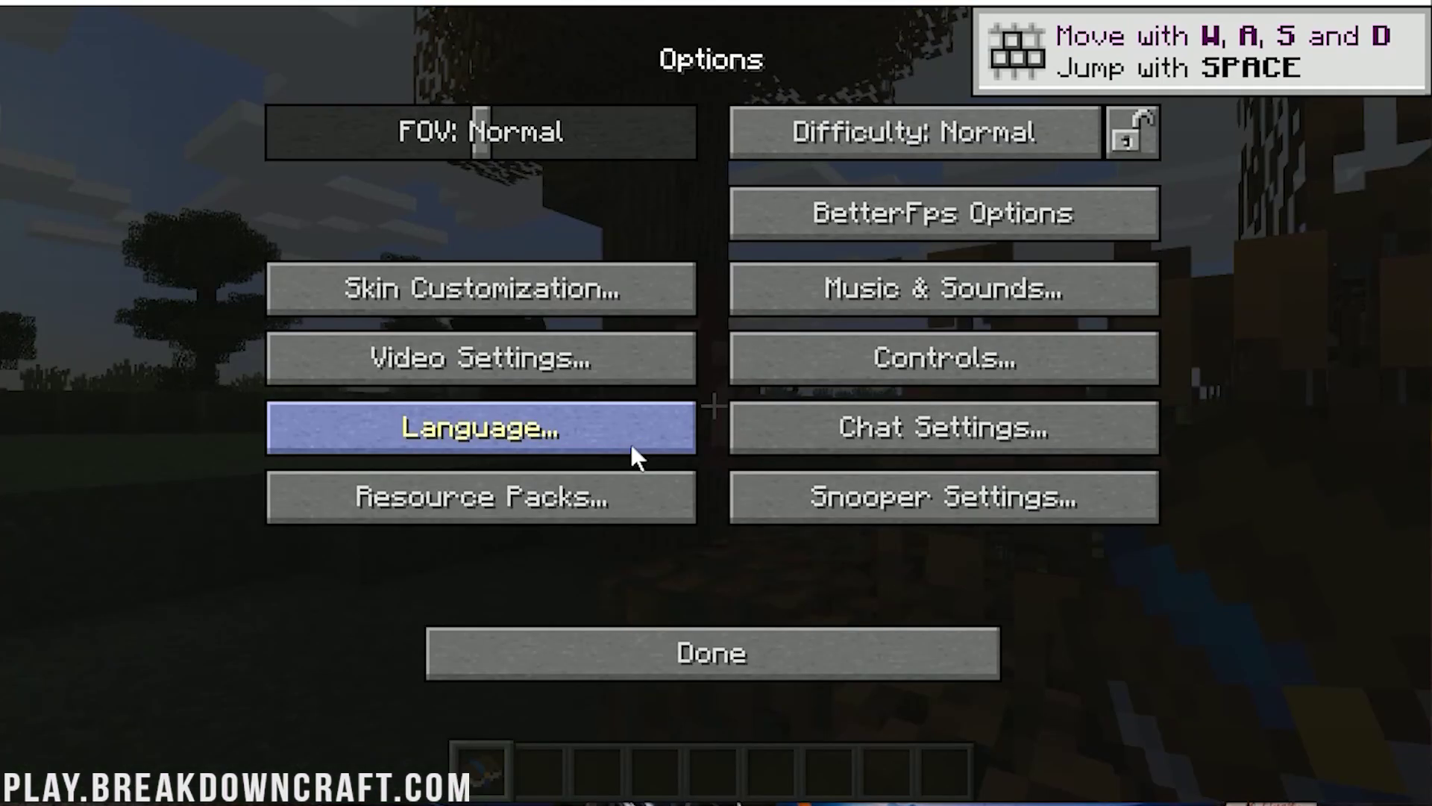
{"action": "left_click", "coordinate": [536, 358]}
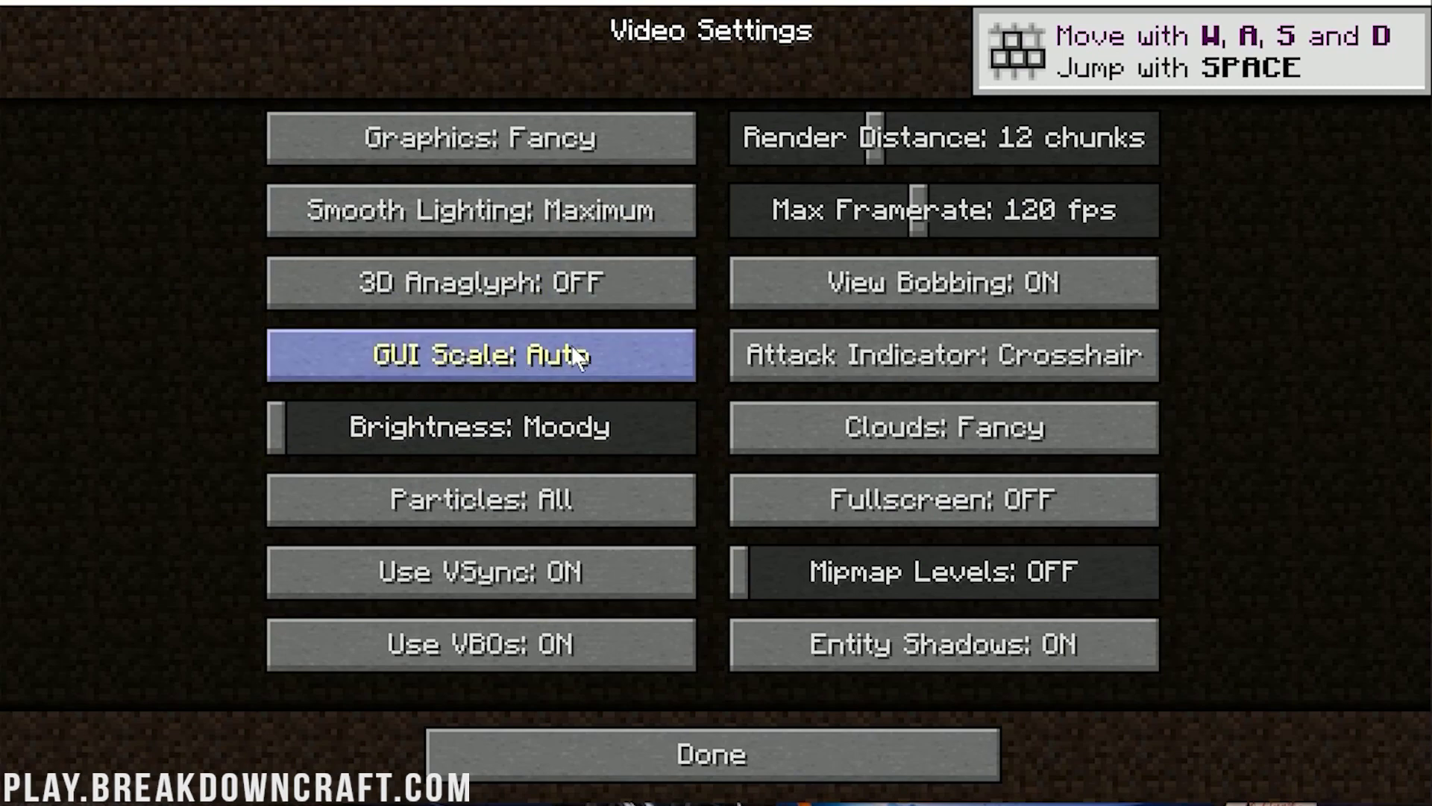
{"action": "left_click", "coordinate": [561, 350]}
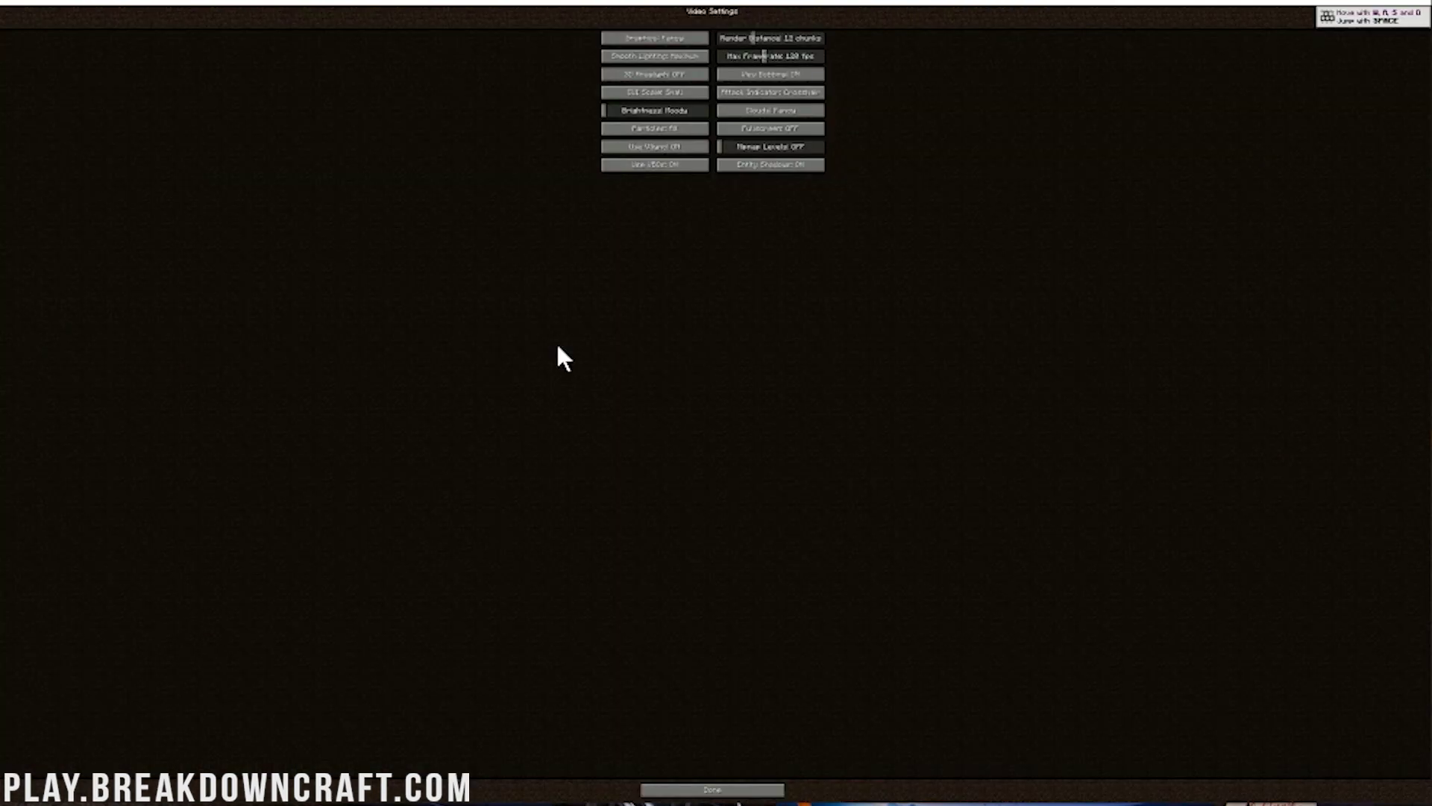
{"action": "left_click", "coordinate": [672, 123]}
{"action": "left_click", "coordinate": [673, 96]}
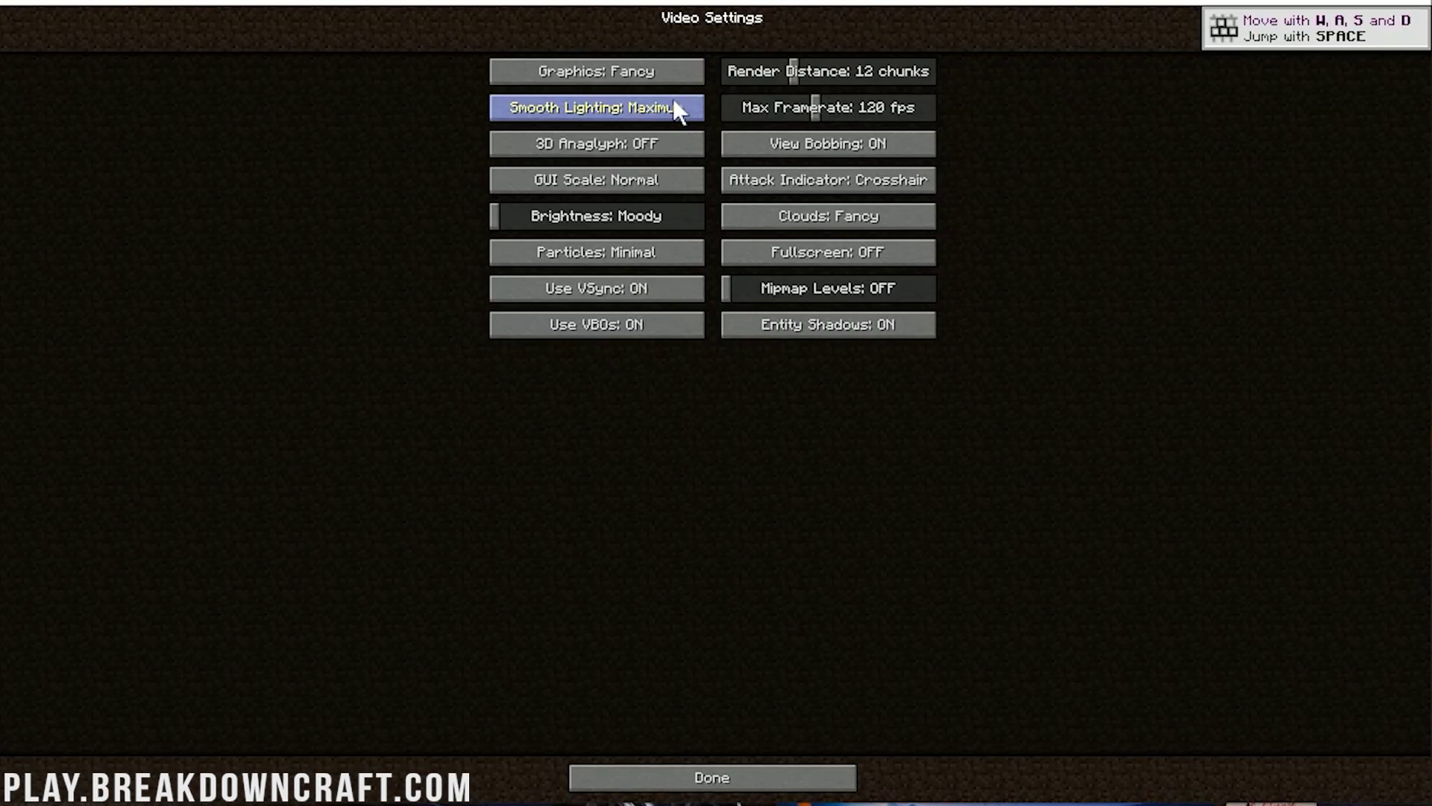
{"action": "left_click", "coordinate": [603, 177]}
{"action": "left_click", "coordinate": [682, 774]}
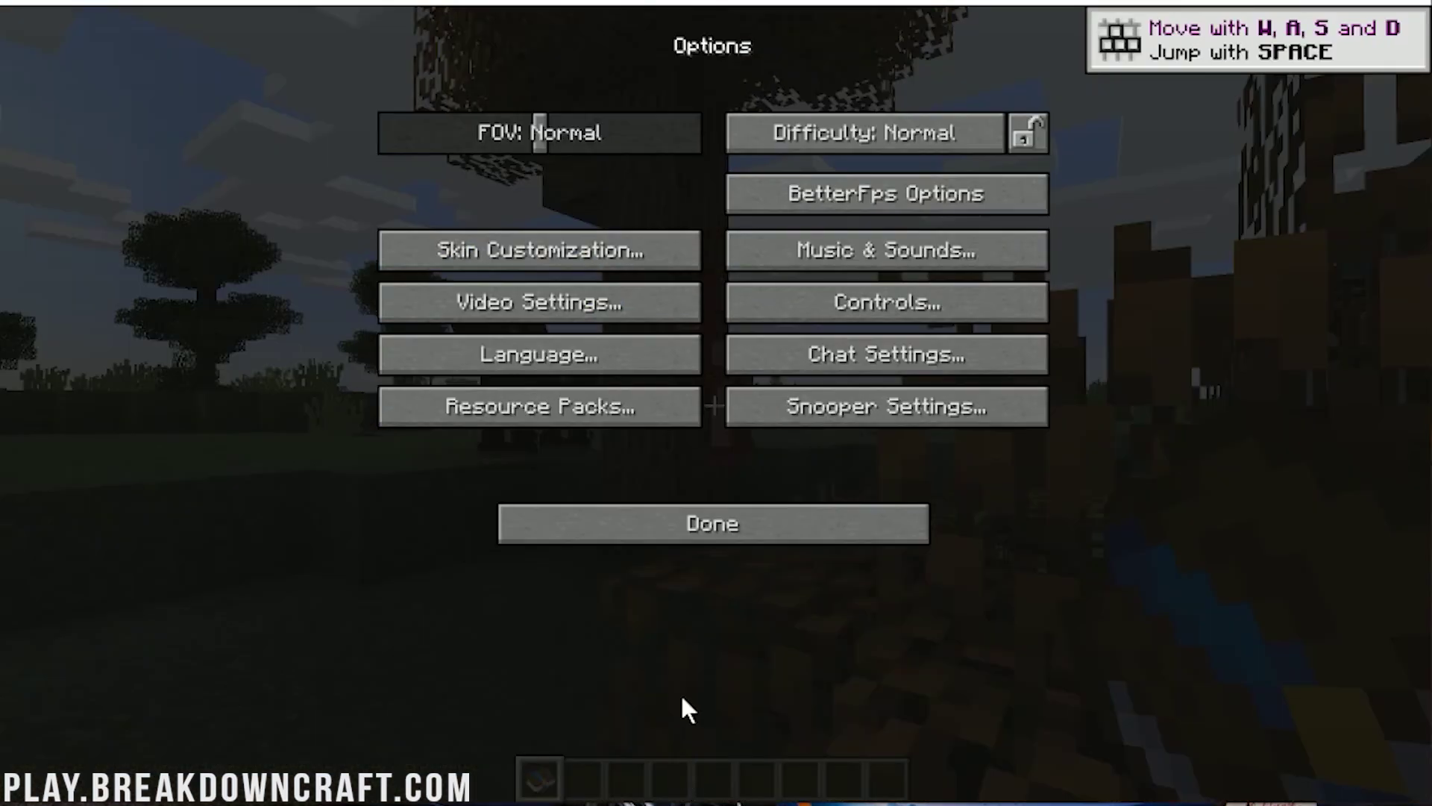
Turn the master volume all the way down in the sound options and return to the game
{"action": "left_click", "coordinate": [837, 247]}
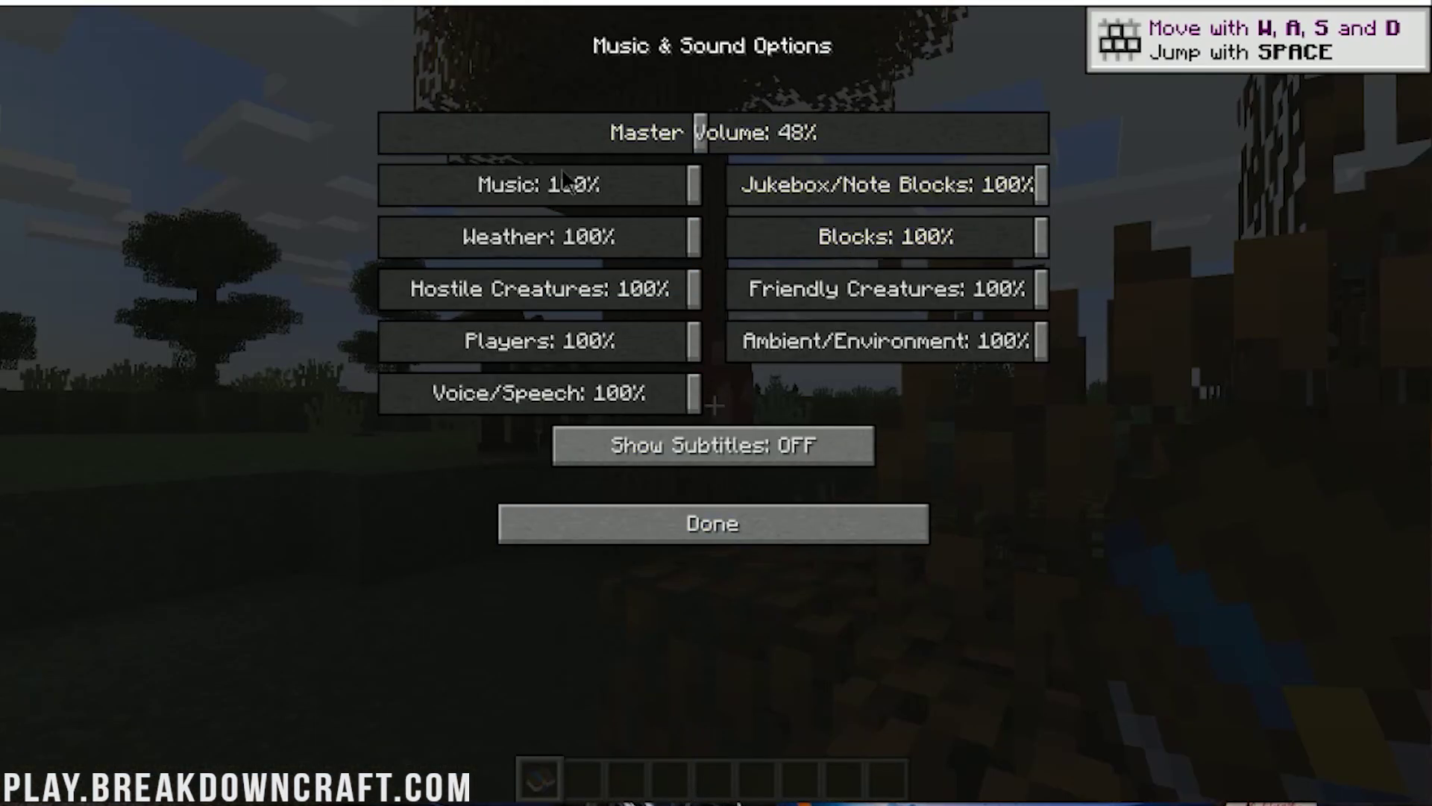
{"action": "left_click", "coordinate": [382, 133]}
{"action": "left_click", "coordinate": [827, 539]}
{"action": "key", "text": "Escape"}
{"action": "key", "text": "Escape"}
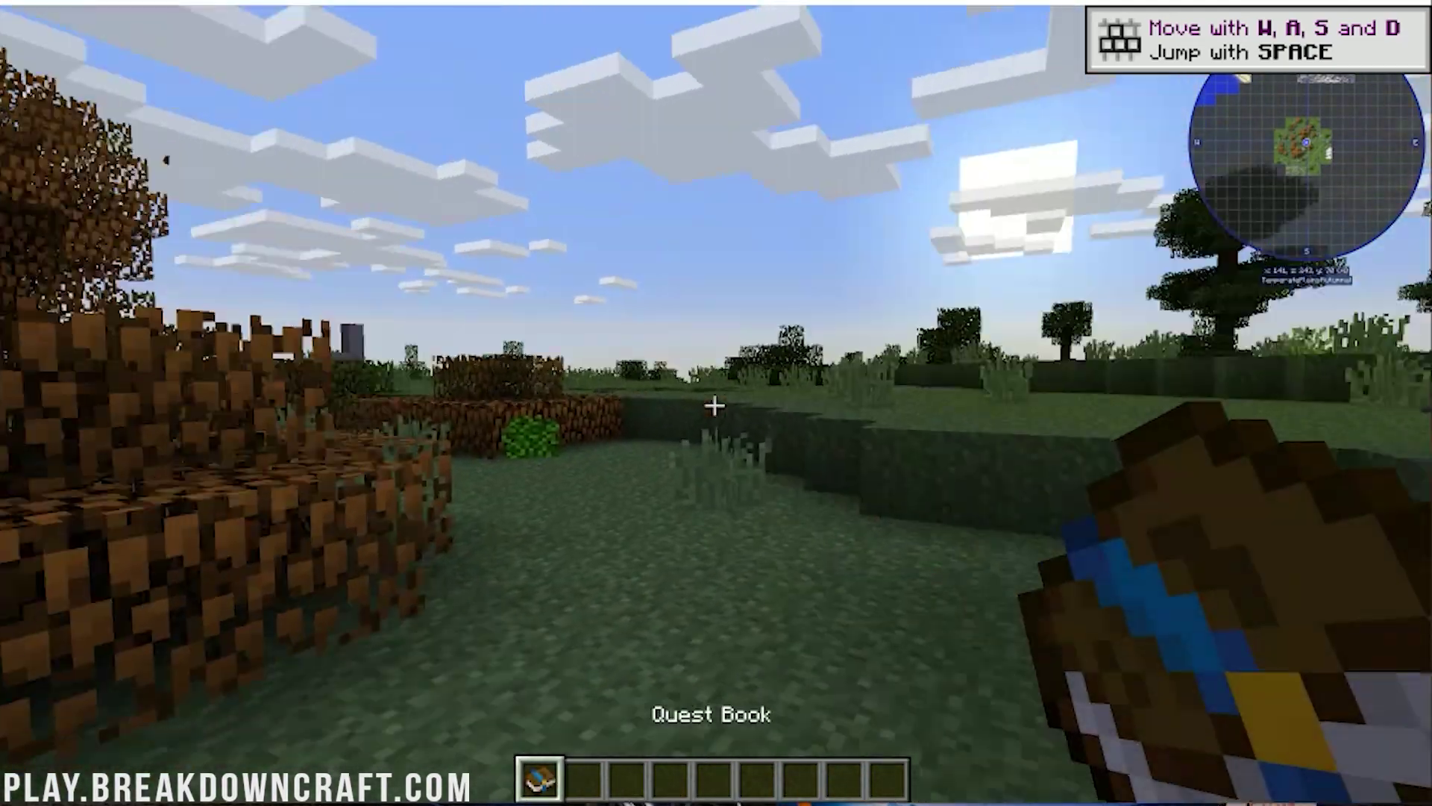
Open the held Quest Book, pan around its quest view to look it over, and close it
{"action": "right_click", "coordinate": [714, 405]}
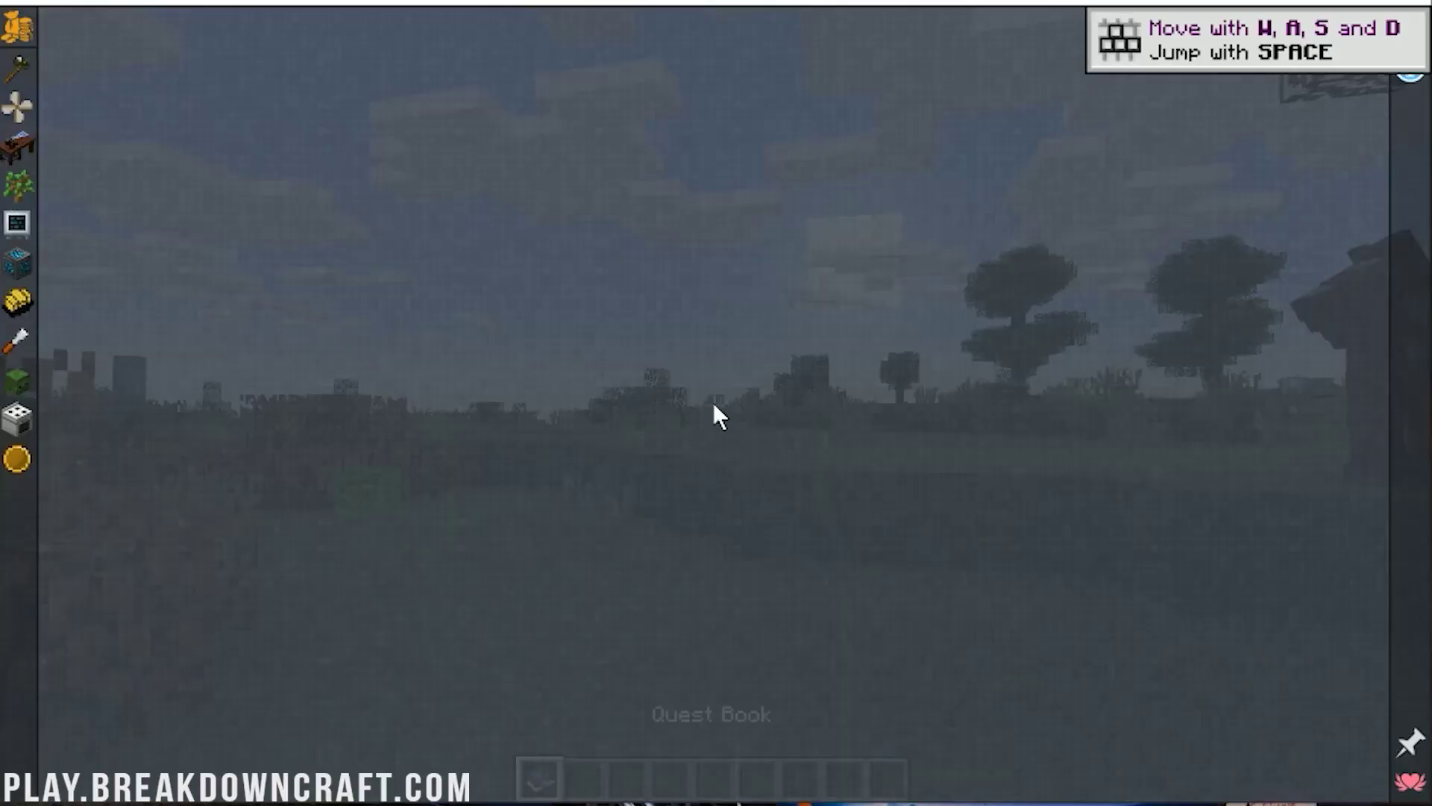
{"action": "left_click_drag", "start_coordinate": [178, 251], "coordinate": [228, 268]}
{"action": "left_click_drag", "start_coordinate": [693, 279], "coordinate": [854, 358]}
{"action": "key", "text": "Escape"}
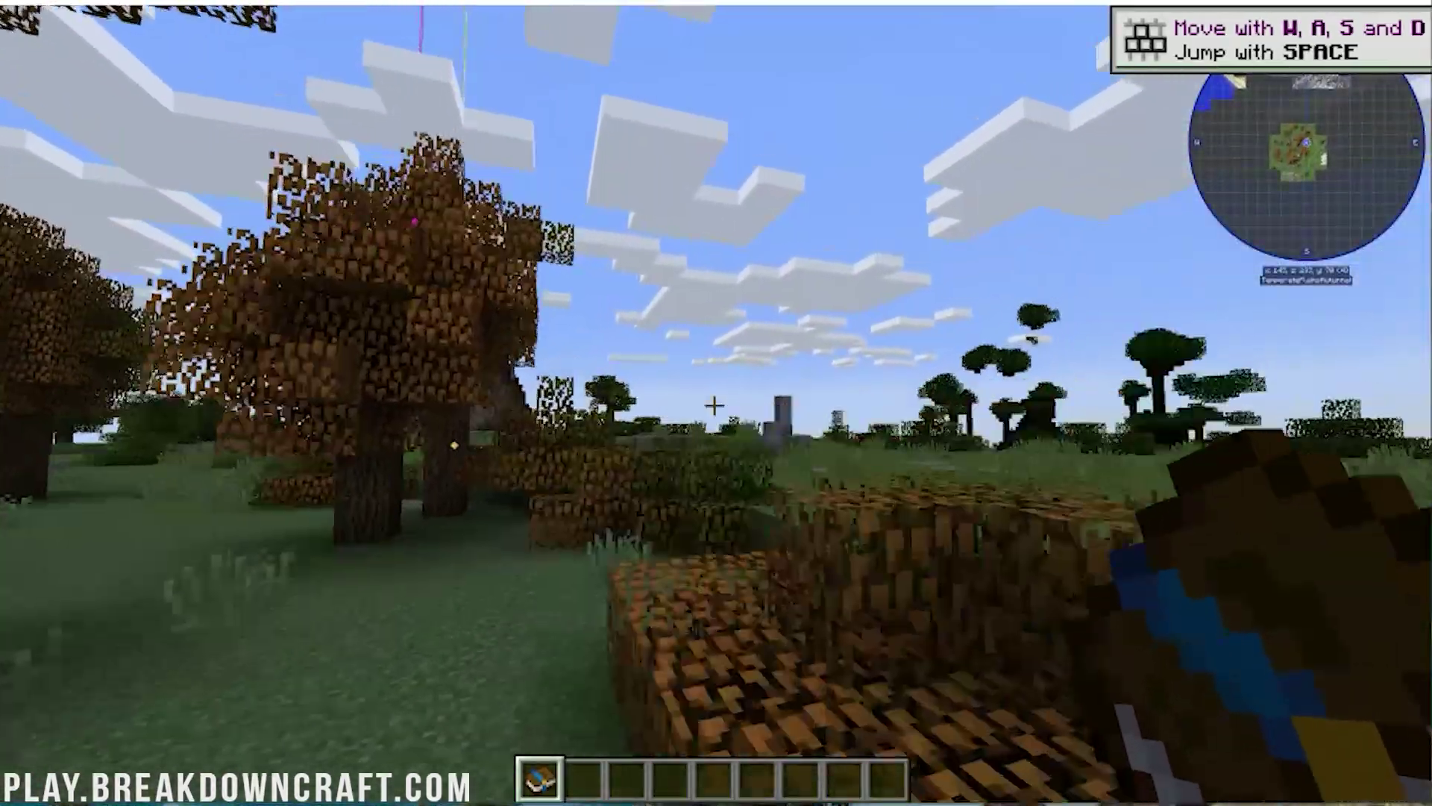
Travel across the plains and past the tall tree-topped hill, heading towards the base waypoint beam
{"action": "key", "text": "w"}
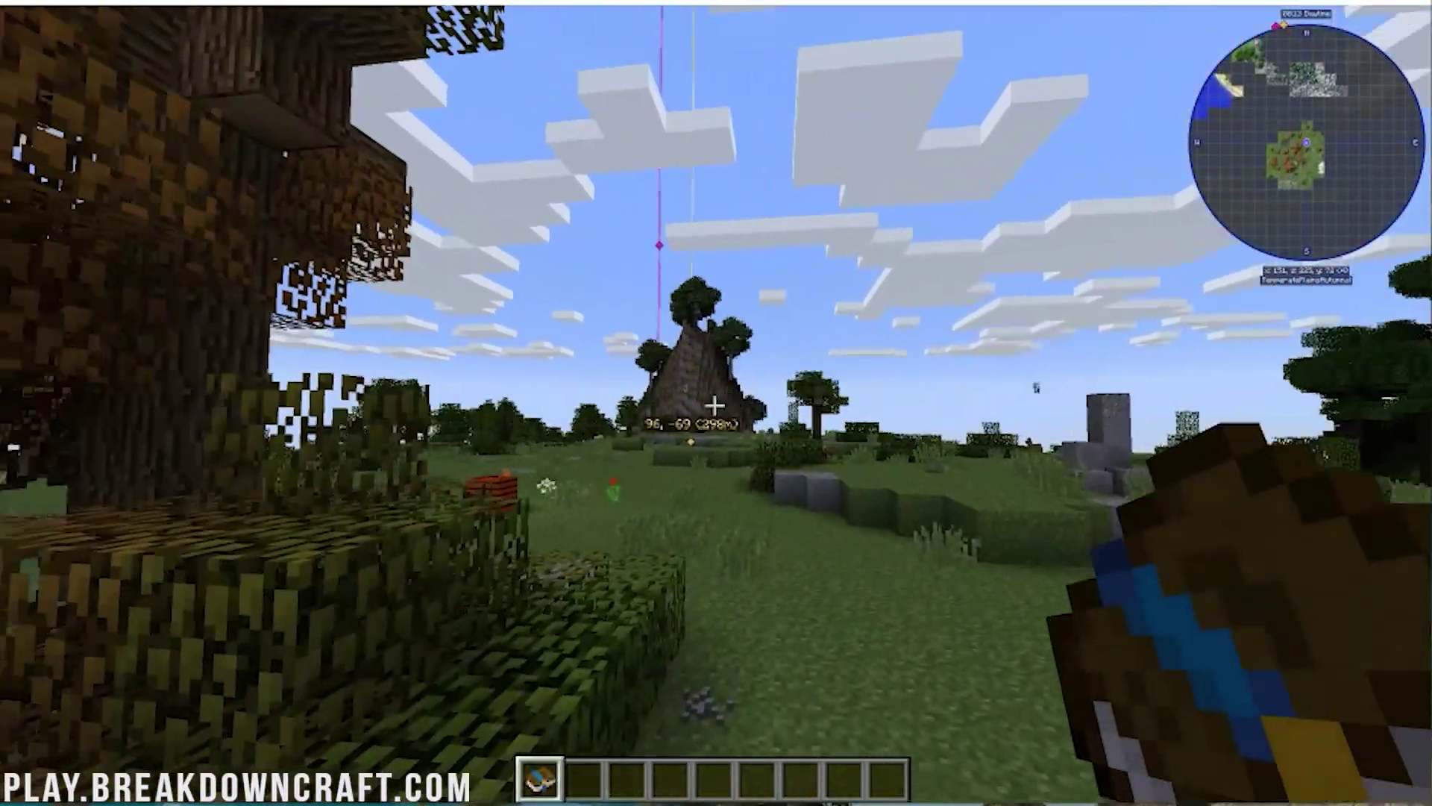
{"action": "key", "text": "w"}
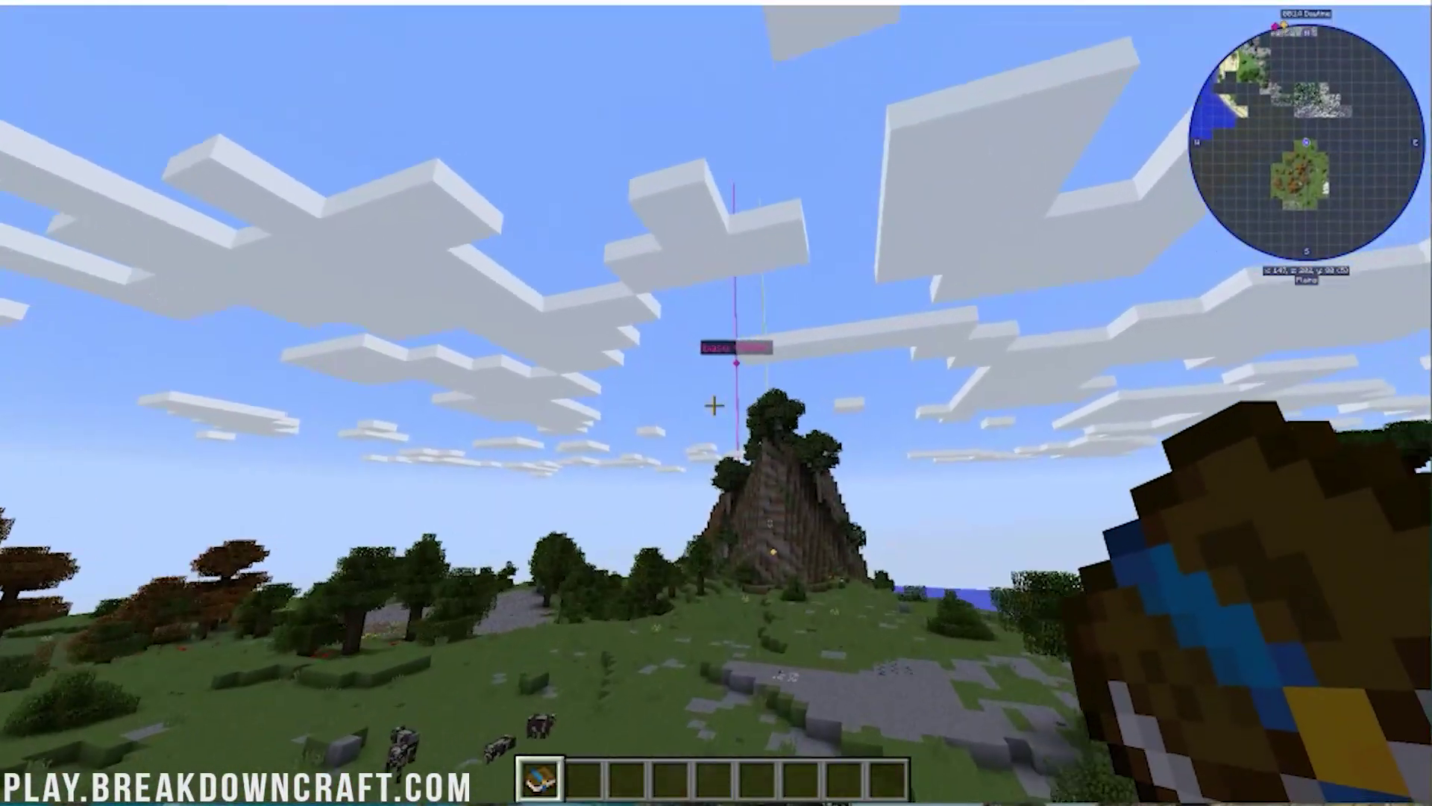
{"action": "key", "text": "w"}
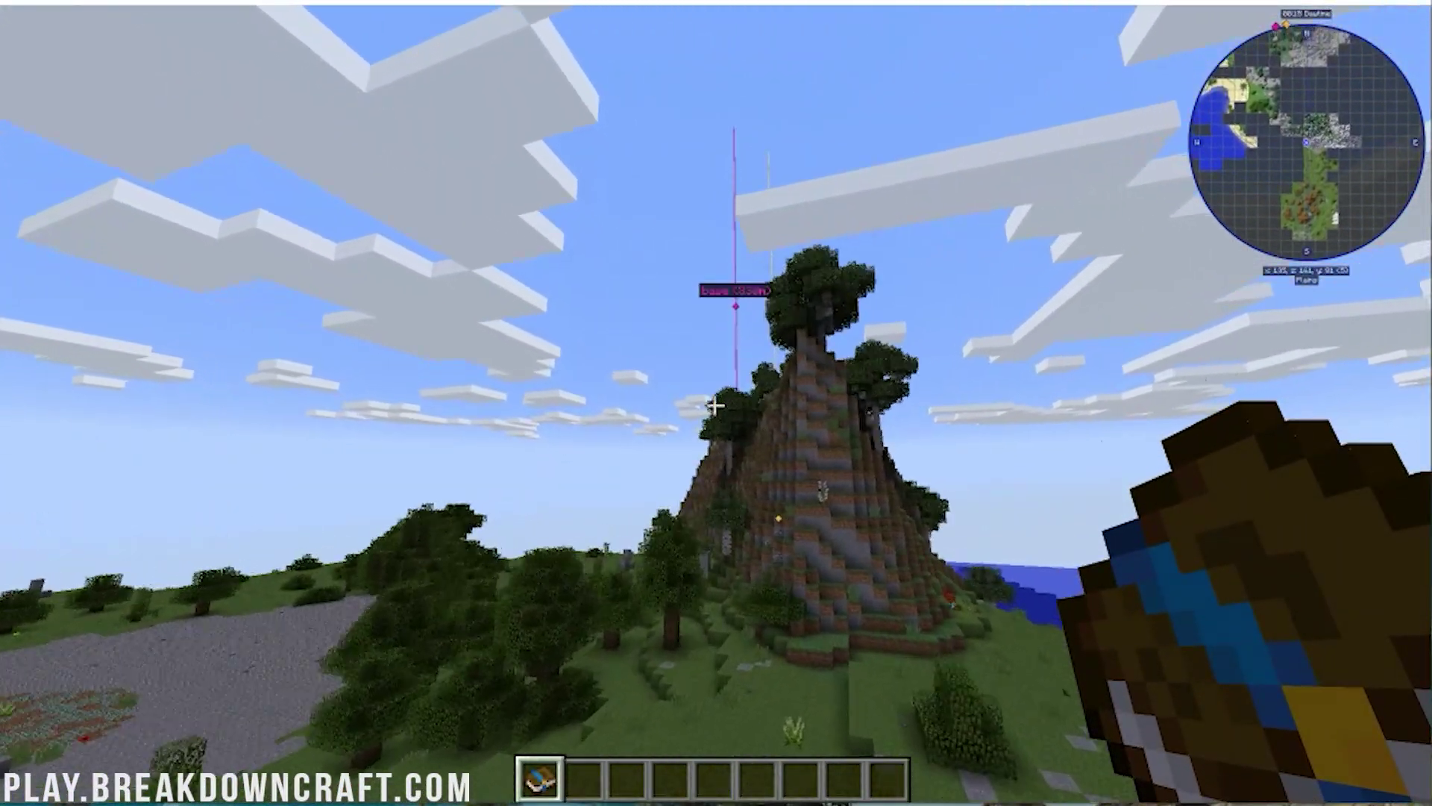
{"action": "key", "text": "w"}
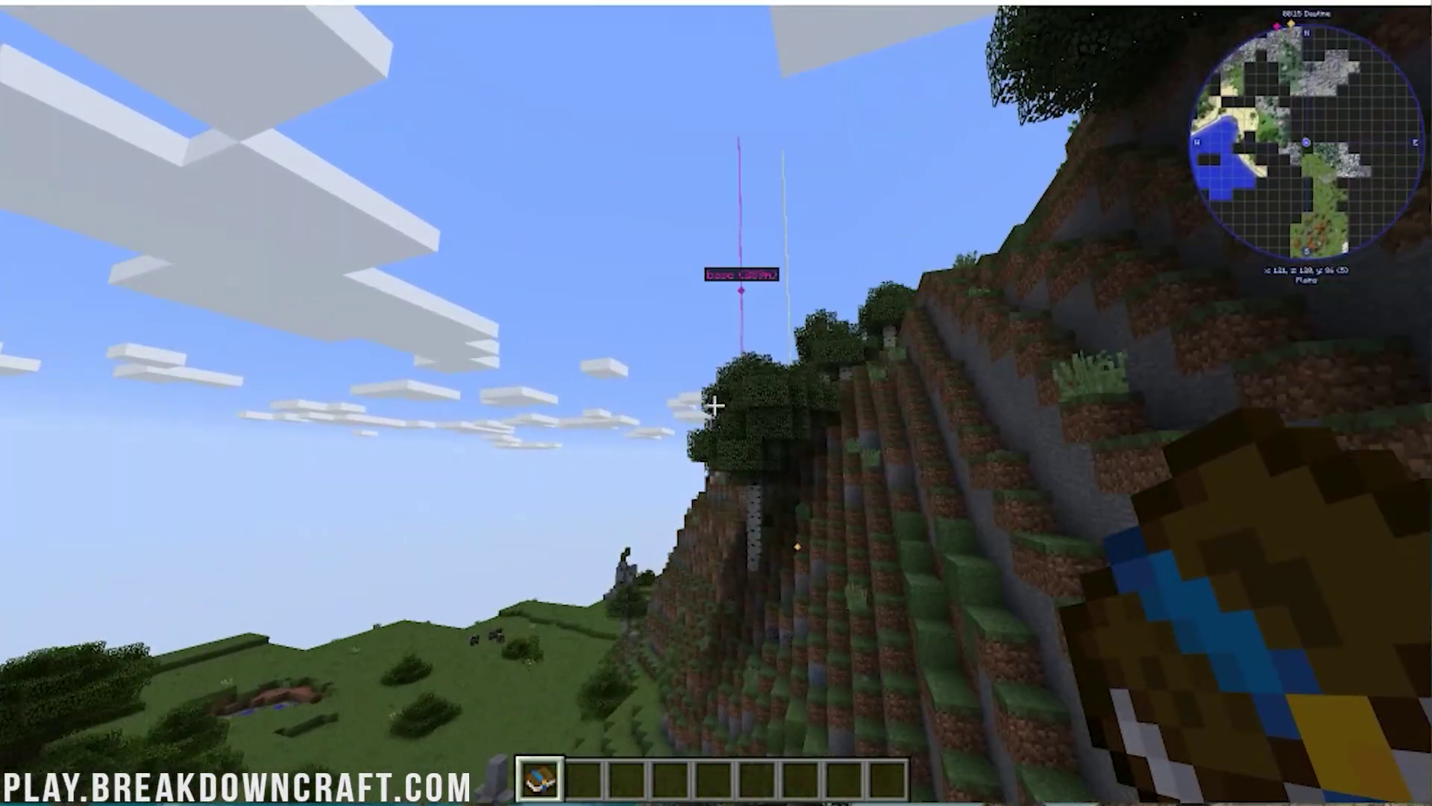
{"action": "key", "text": "w"}
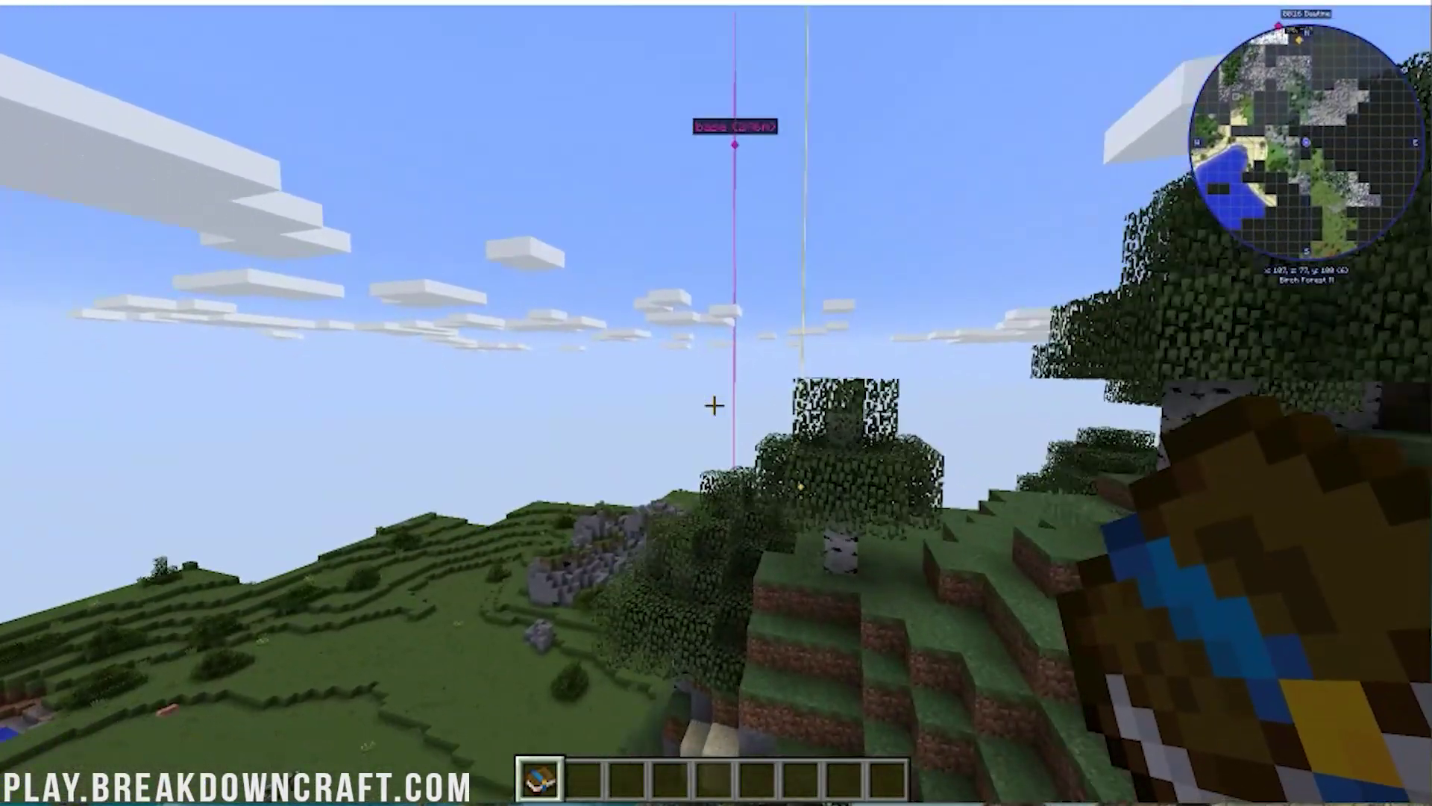
{"action": "key", "text": "w"}
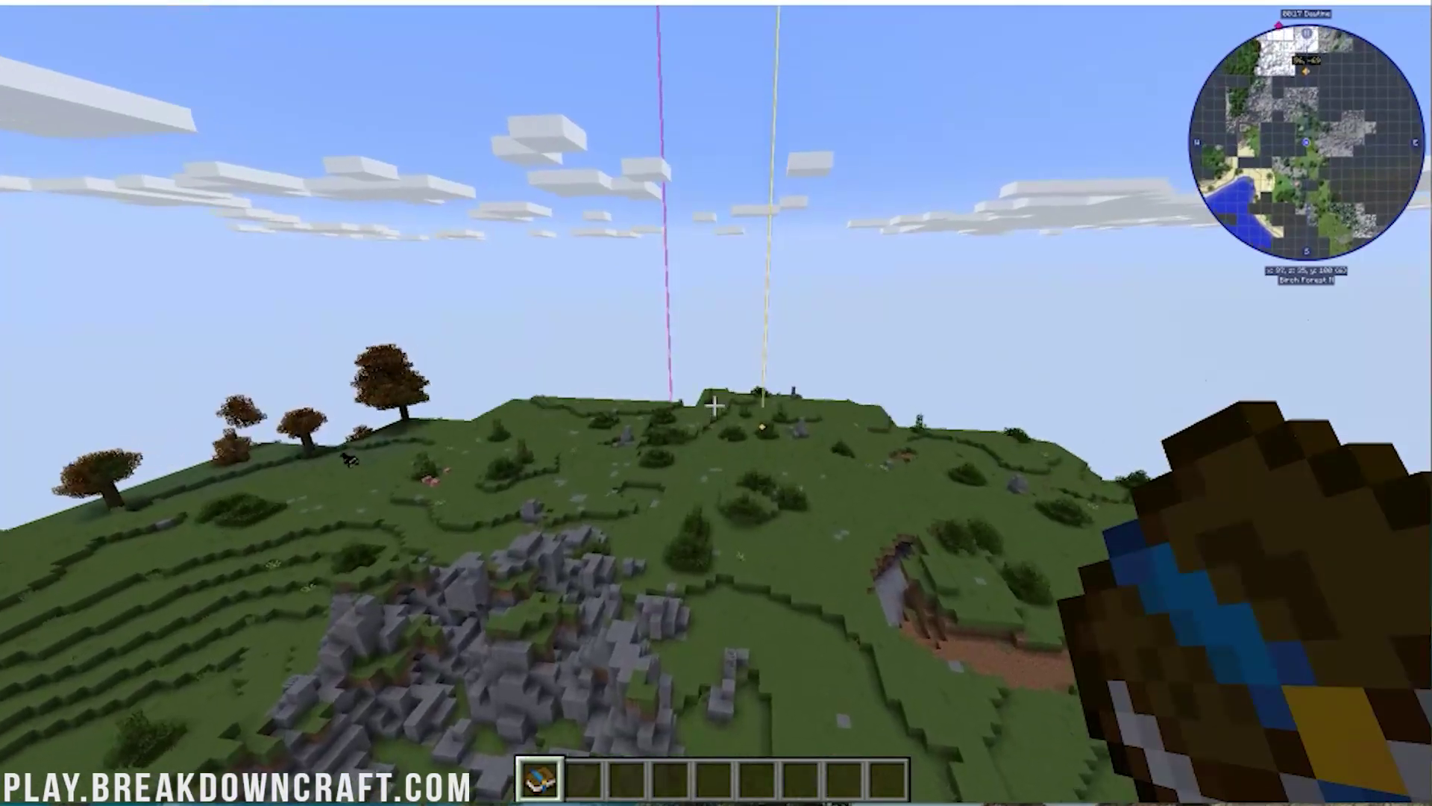
Fly past the 96, -69 waypoint and descend to the ground at the base waypoint
{"action": "key", "text": "w"}
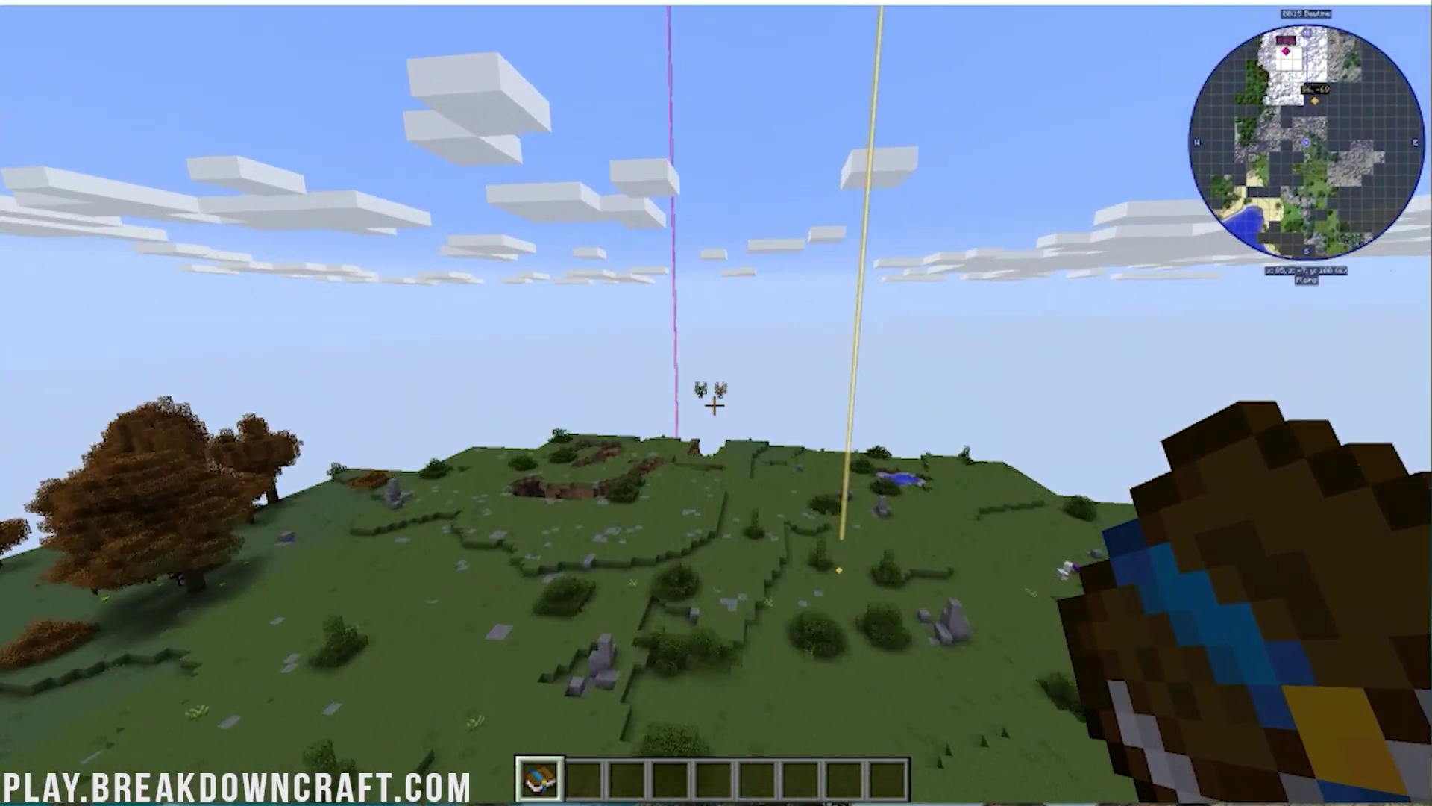
{"action": "key", "text": "w"}
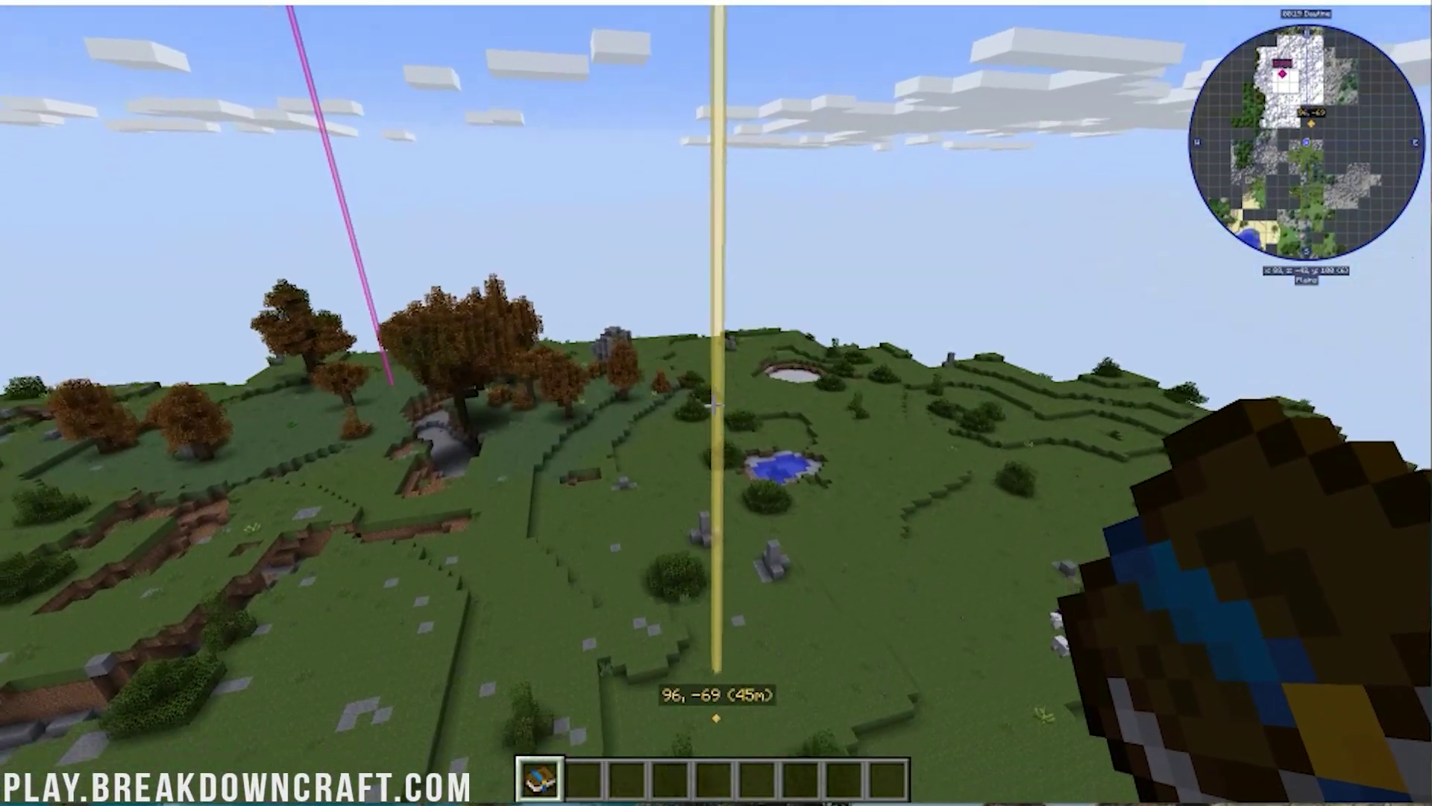
{"action": "key", "text": "w"}
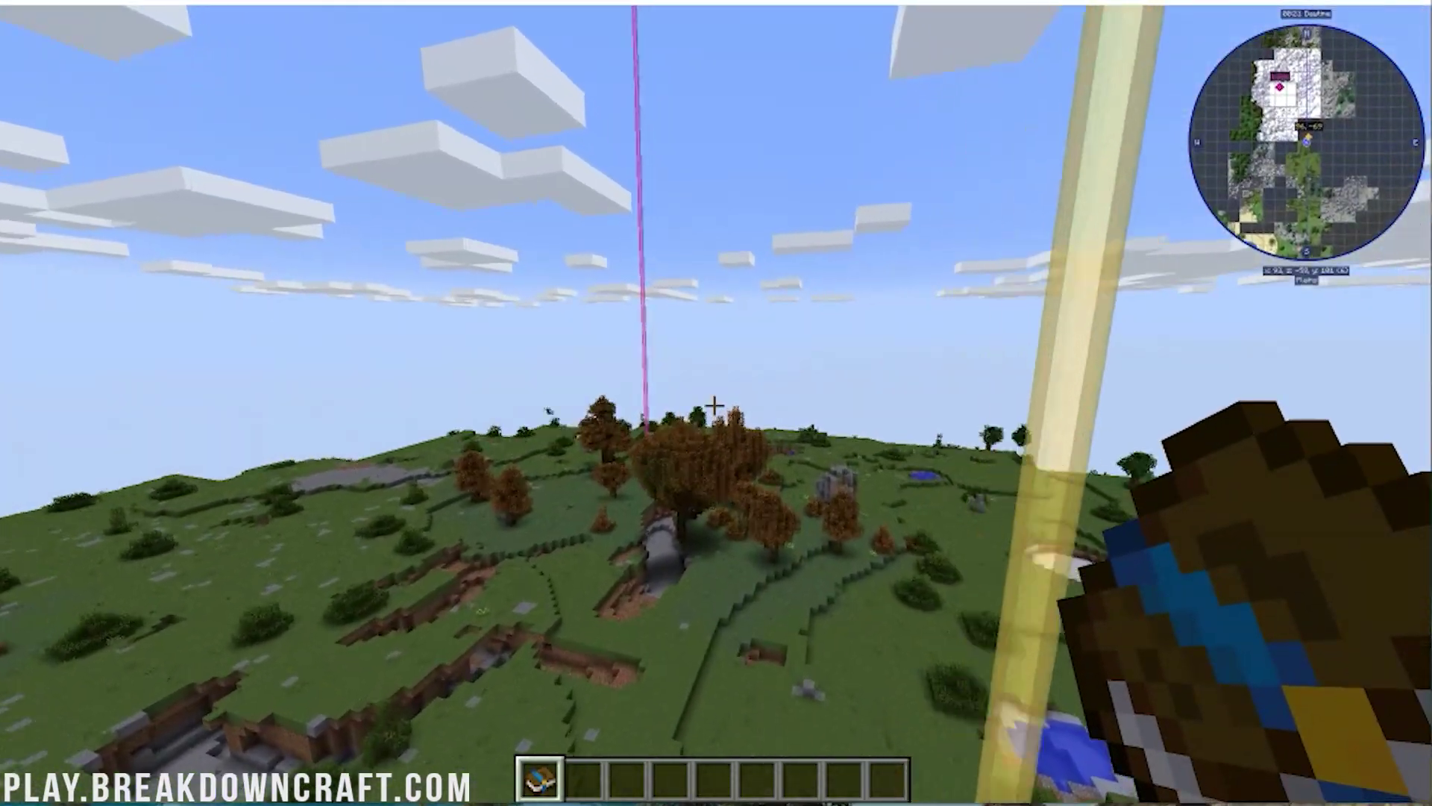
{"action": "key", "text": "w"}
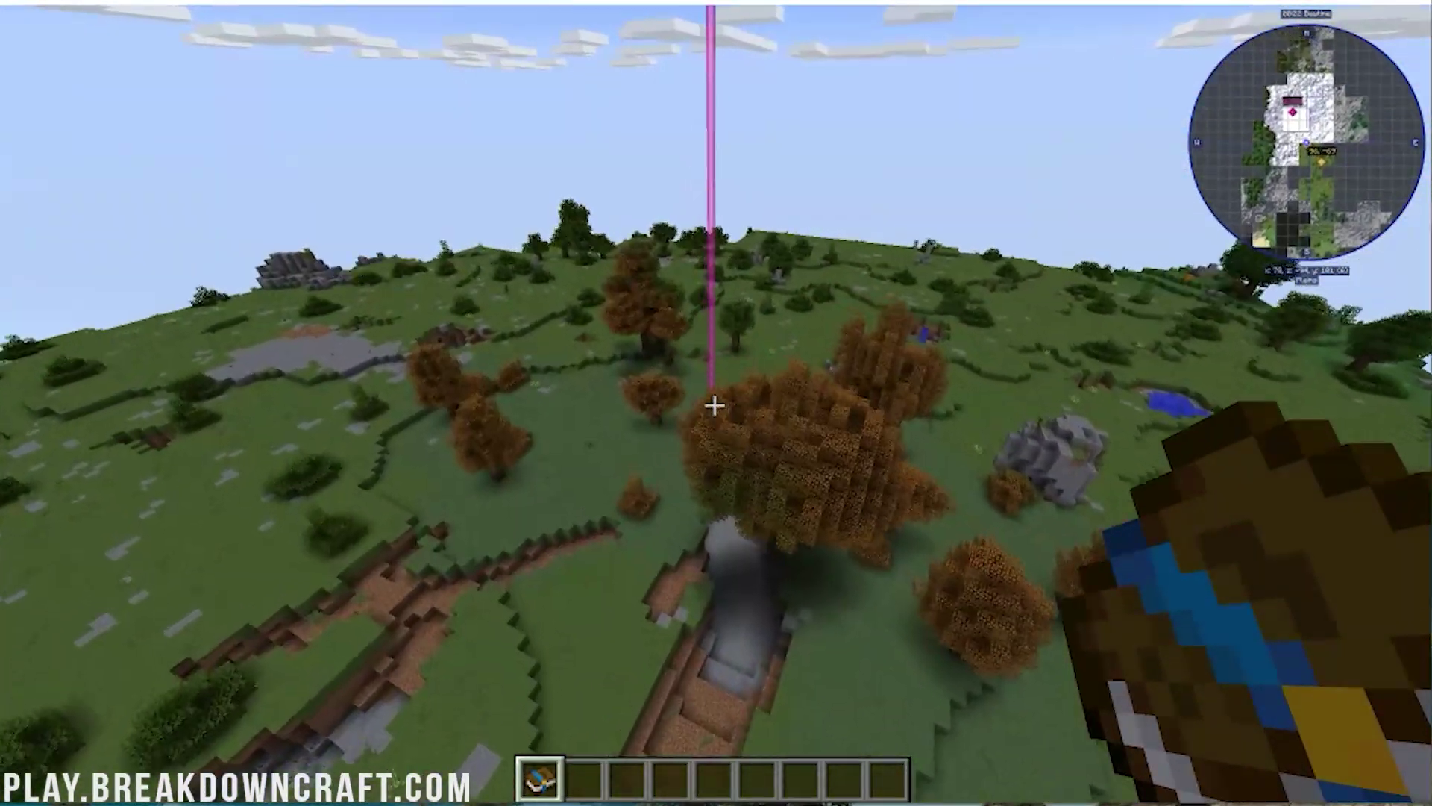
{"action": "key", "text": "w"}
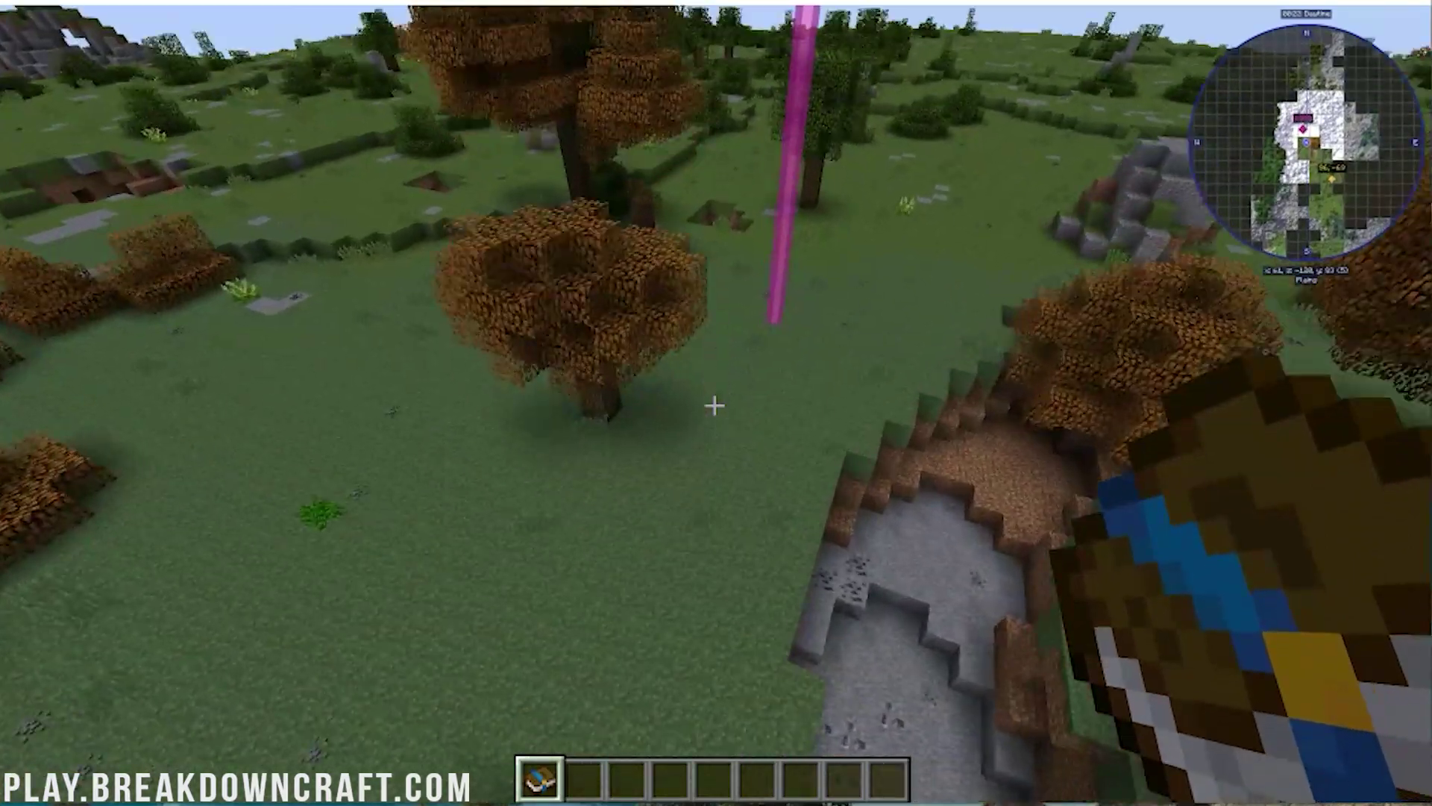
{"action": "key", "text": "w"}
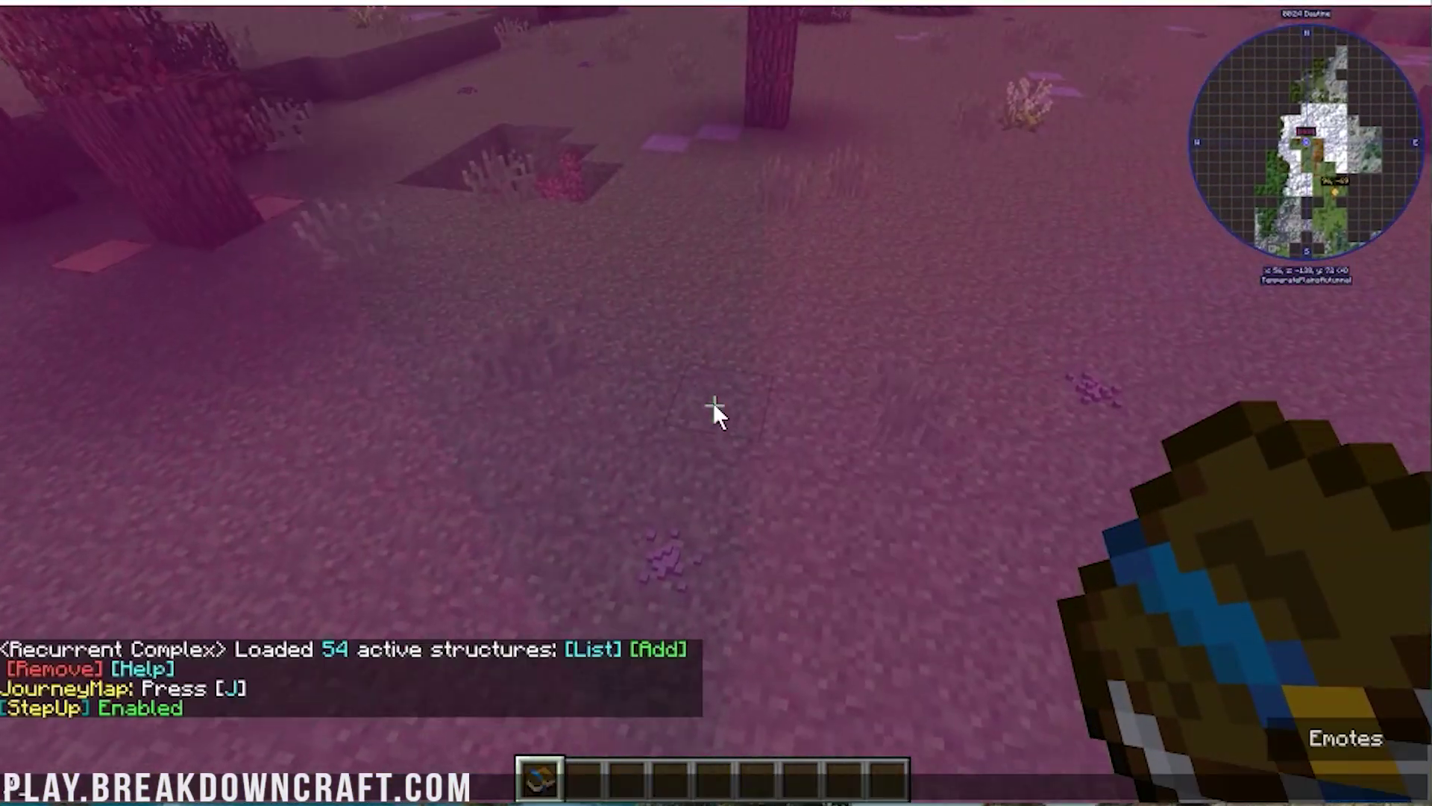
Switch the game mode to spectator with a chat command and sink below the base waypoint into the lava caves
{"action": "type", "text": "layer"}
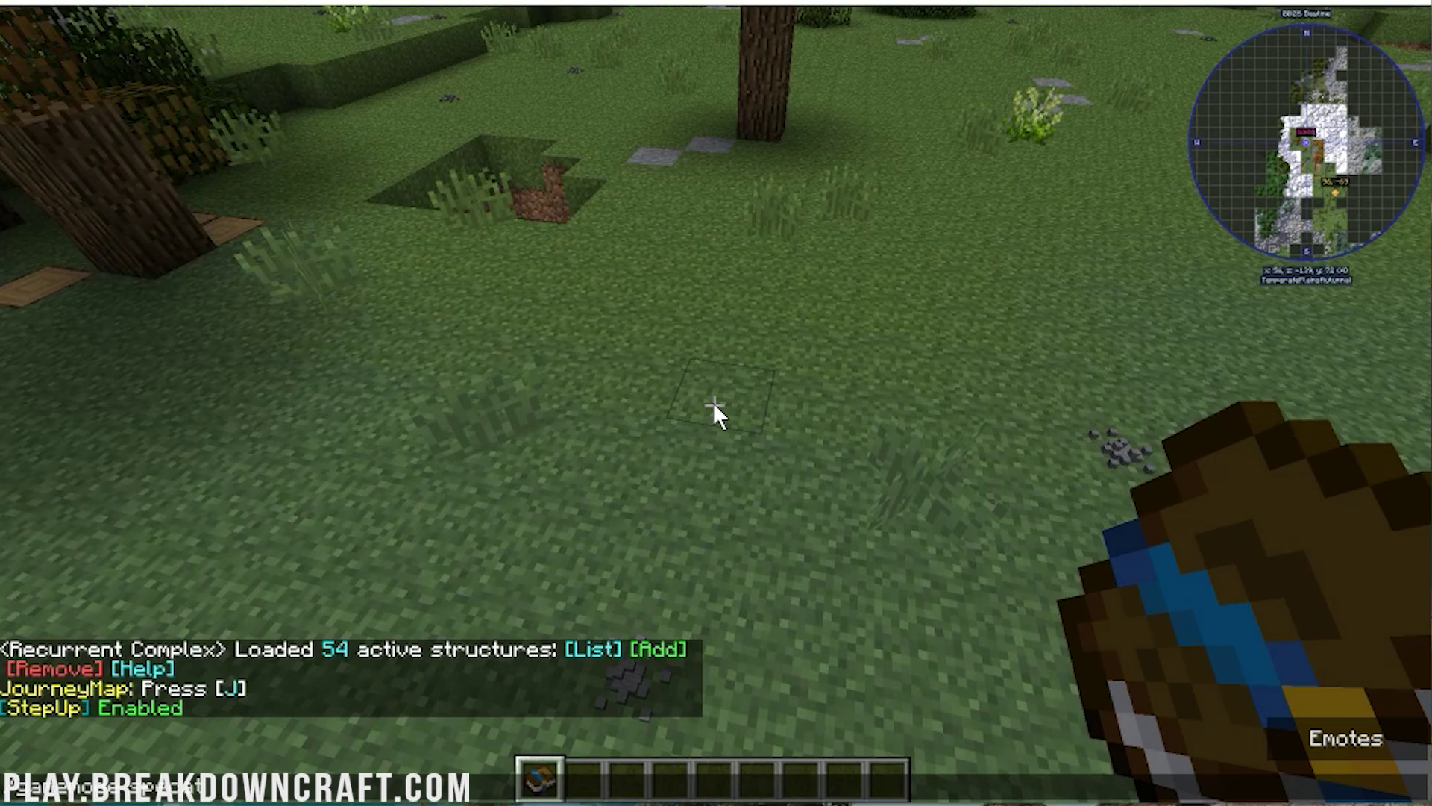
{"action": "key", "text": "Return"}
{"action": "key", "text": "shift"}
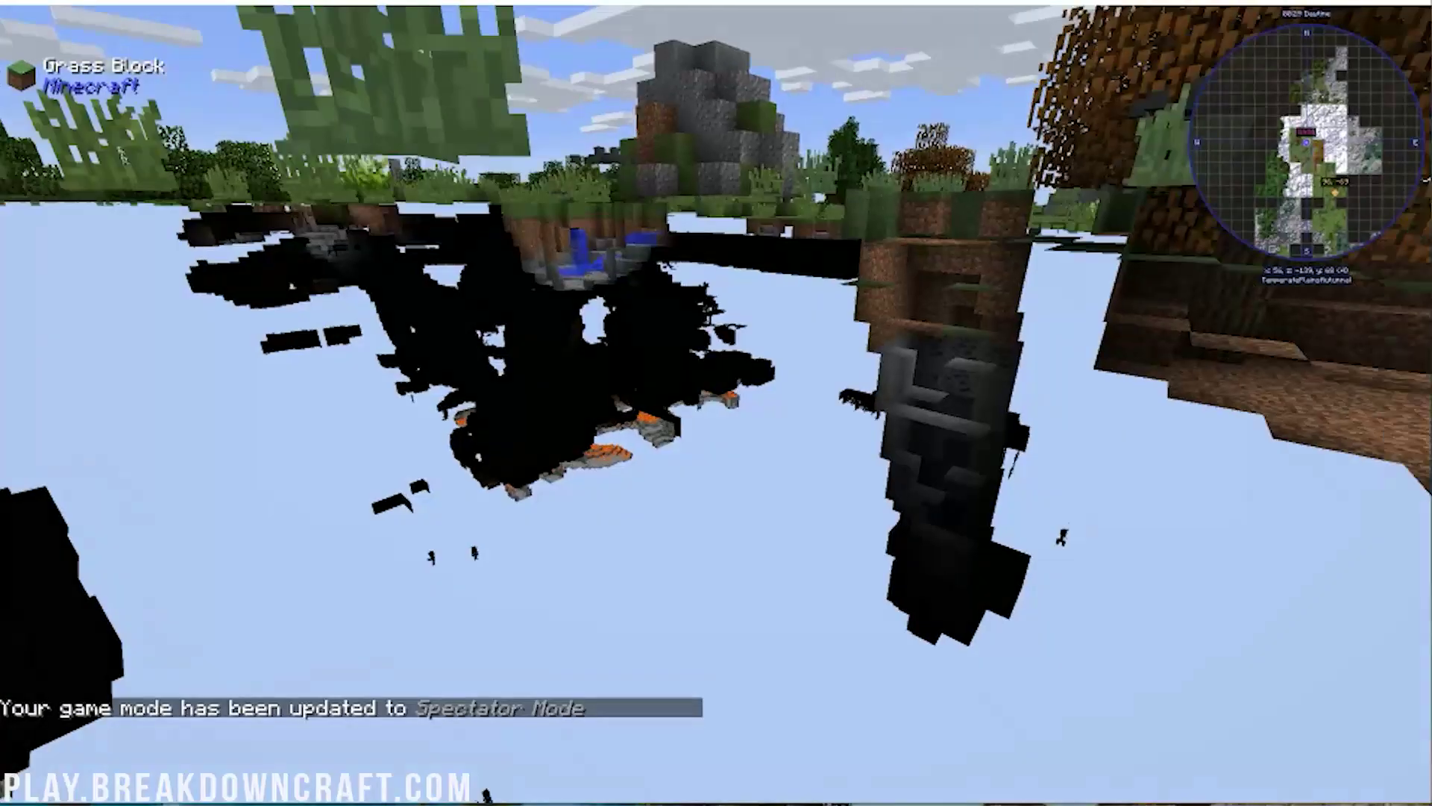
{"action": "key", "text": "w"}
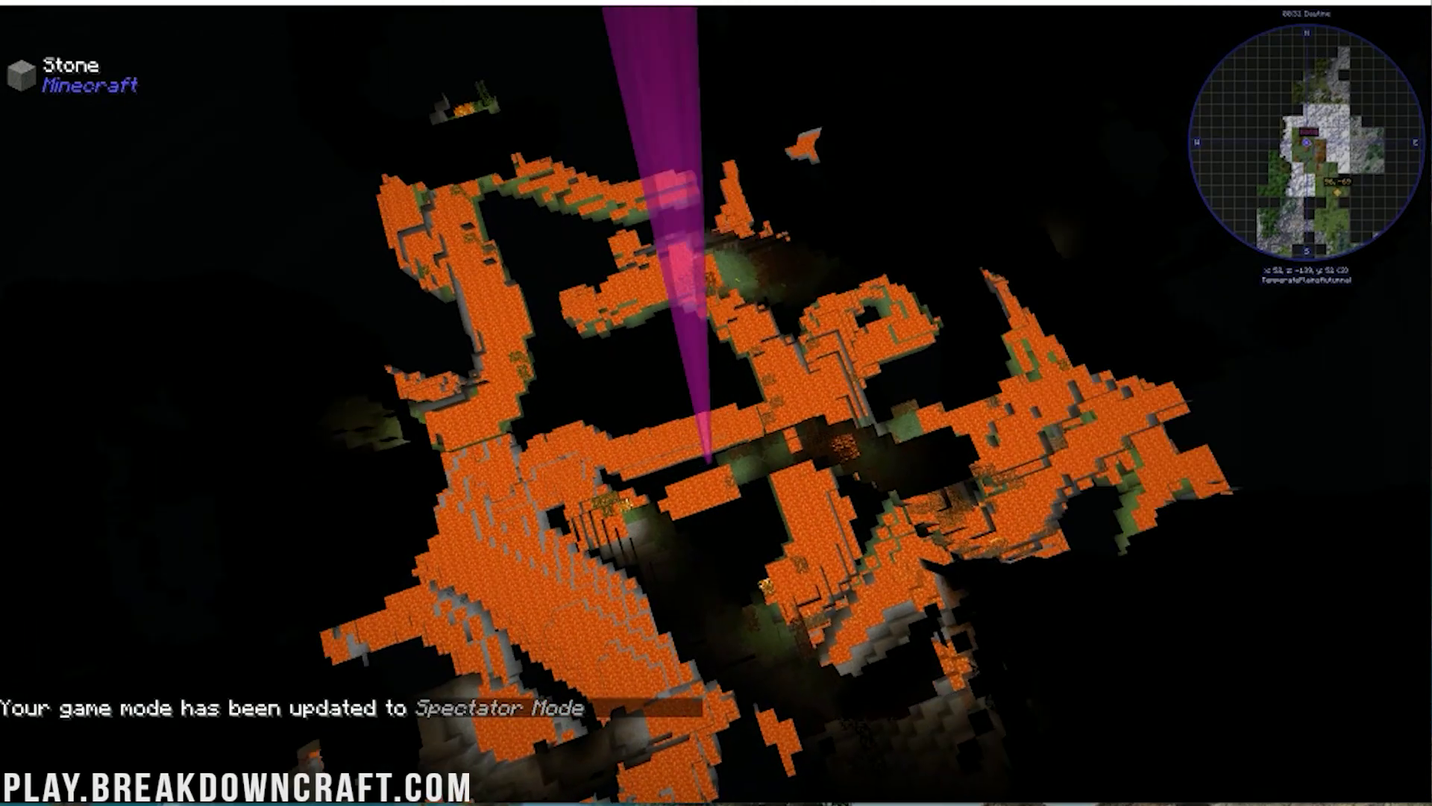
{"action": "key", "text": "shift"}
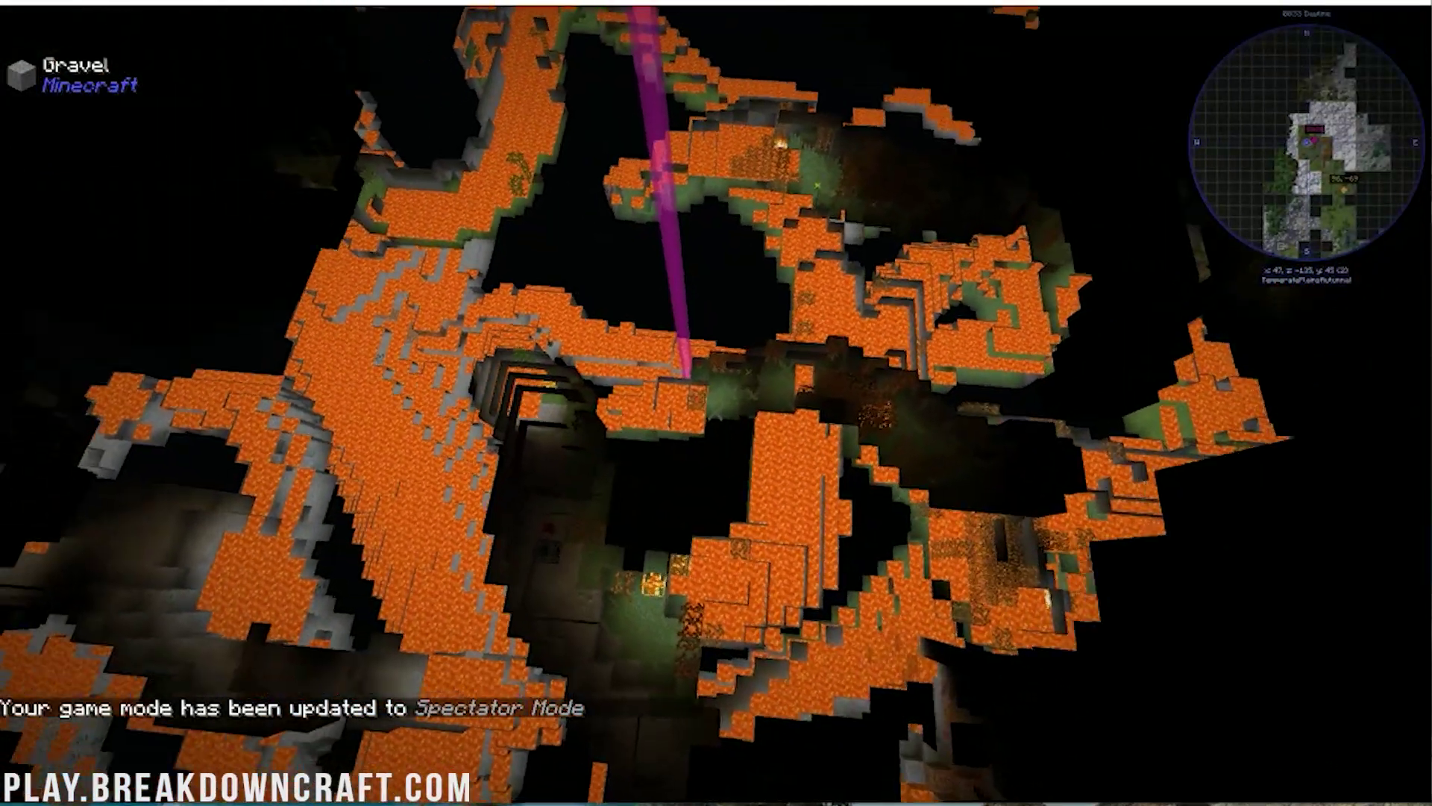
{"action": "key", "text": "shift"}
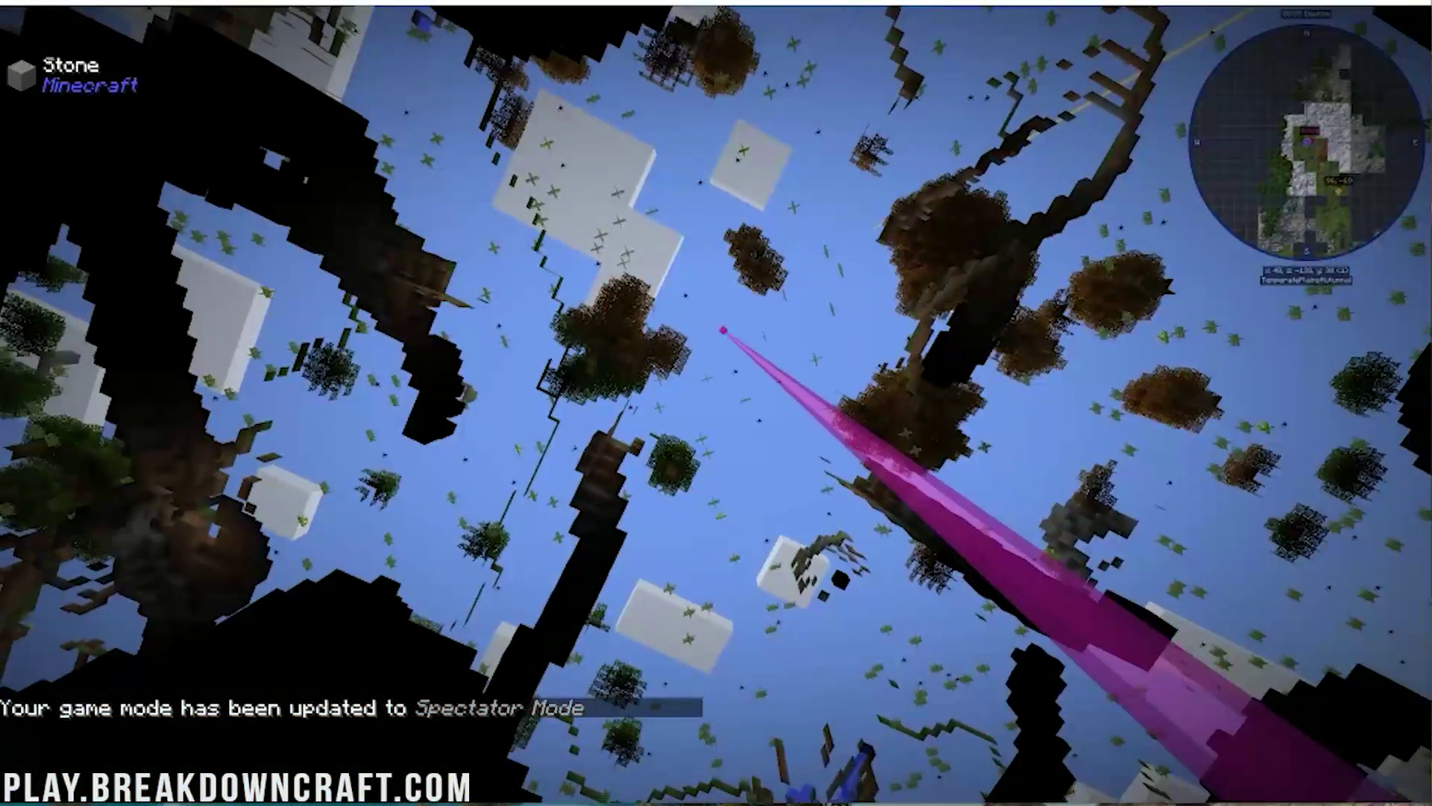
{"action": "key", "text": "shift"}
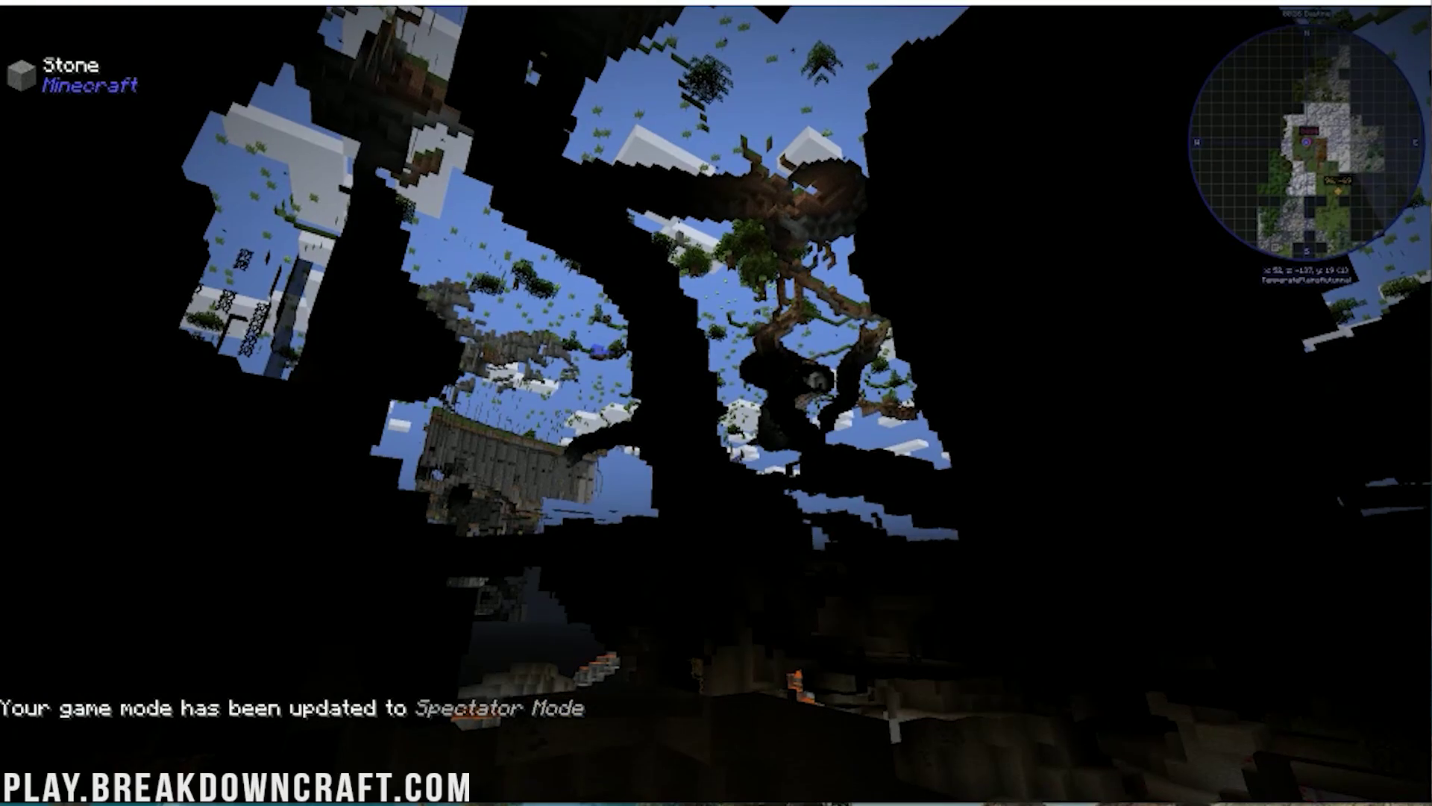
Fly through the underground caves to examine the terrain from below, and return above the surface overlooking the plains
{"action": "key", "text": "w"}
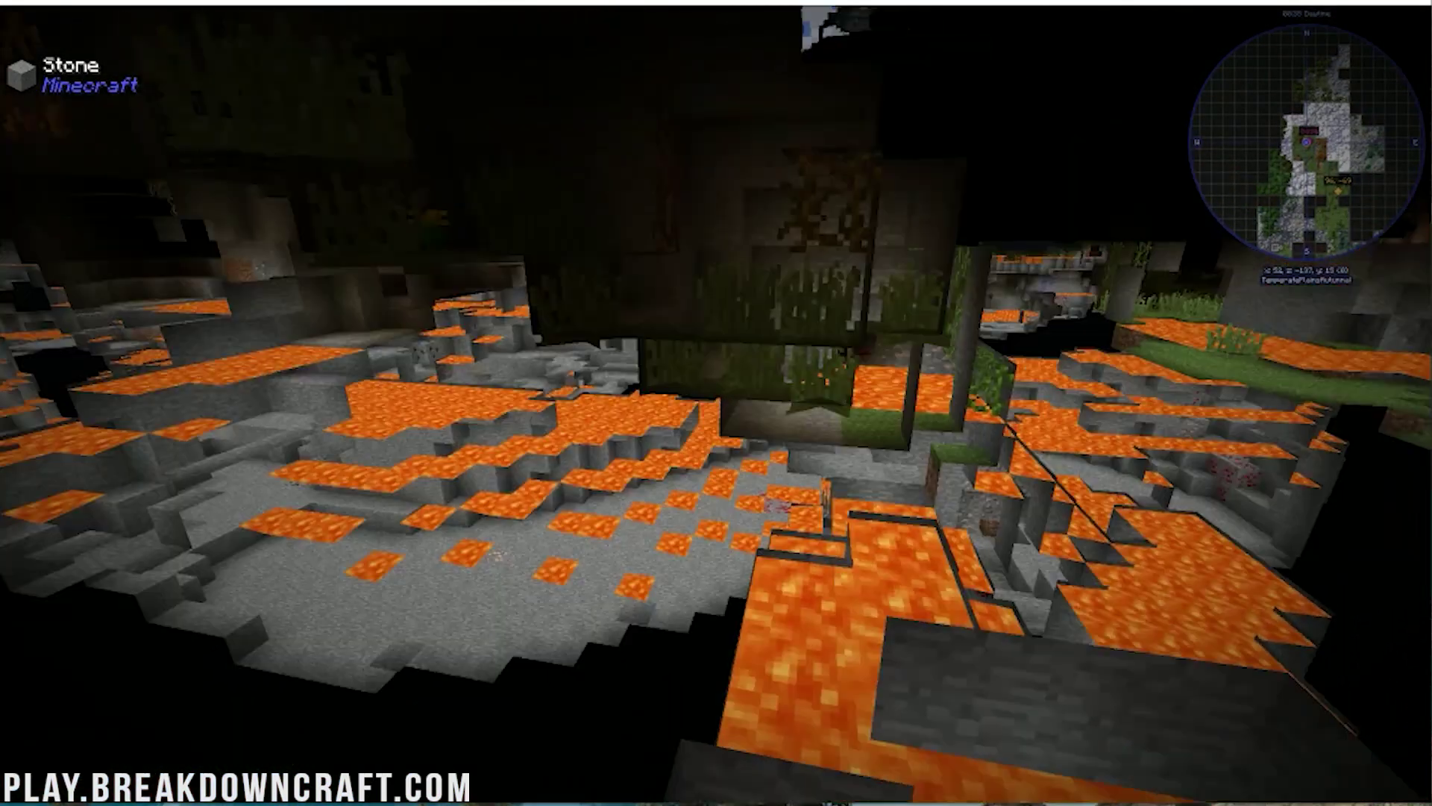
{"action": "key", "text": "w"}
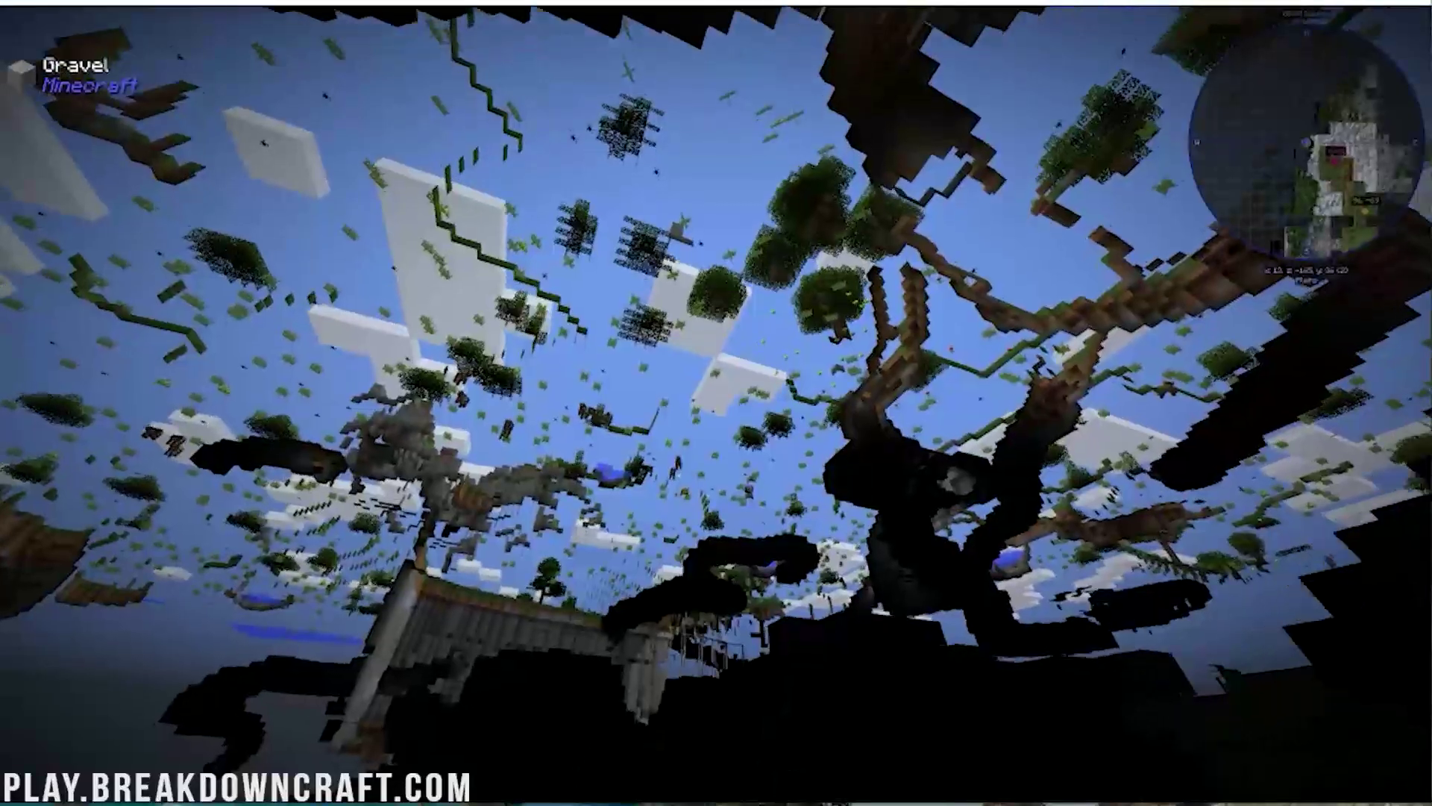
{"action": "key", "text": "w"}
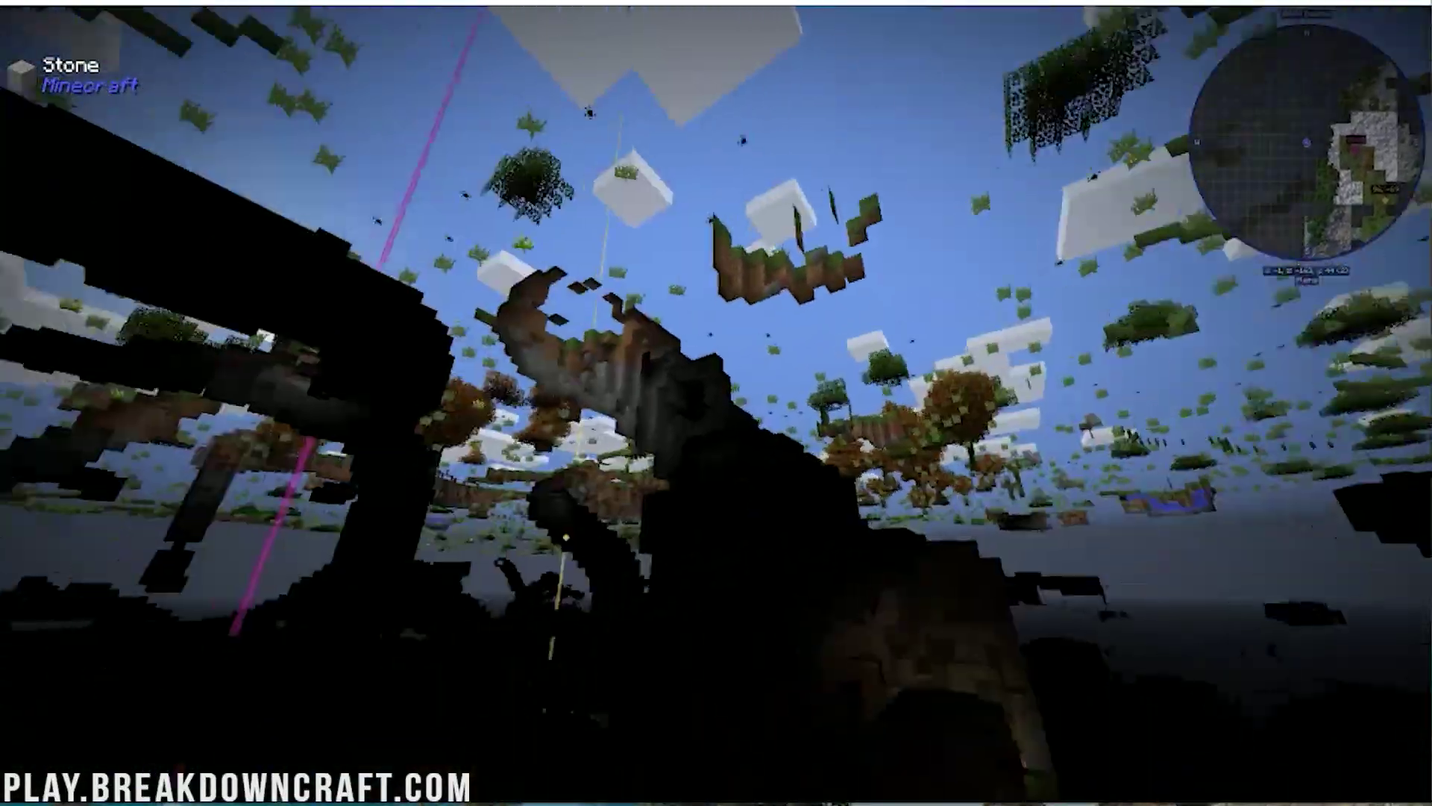
{"action": "key", "text": "w"}
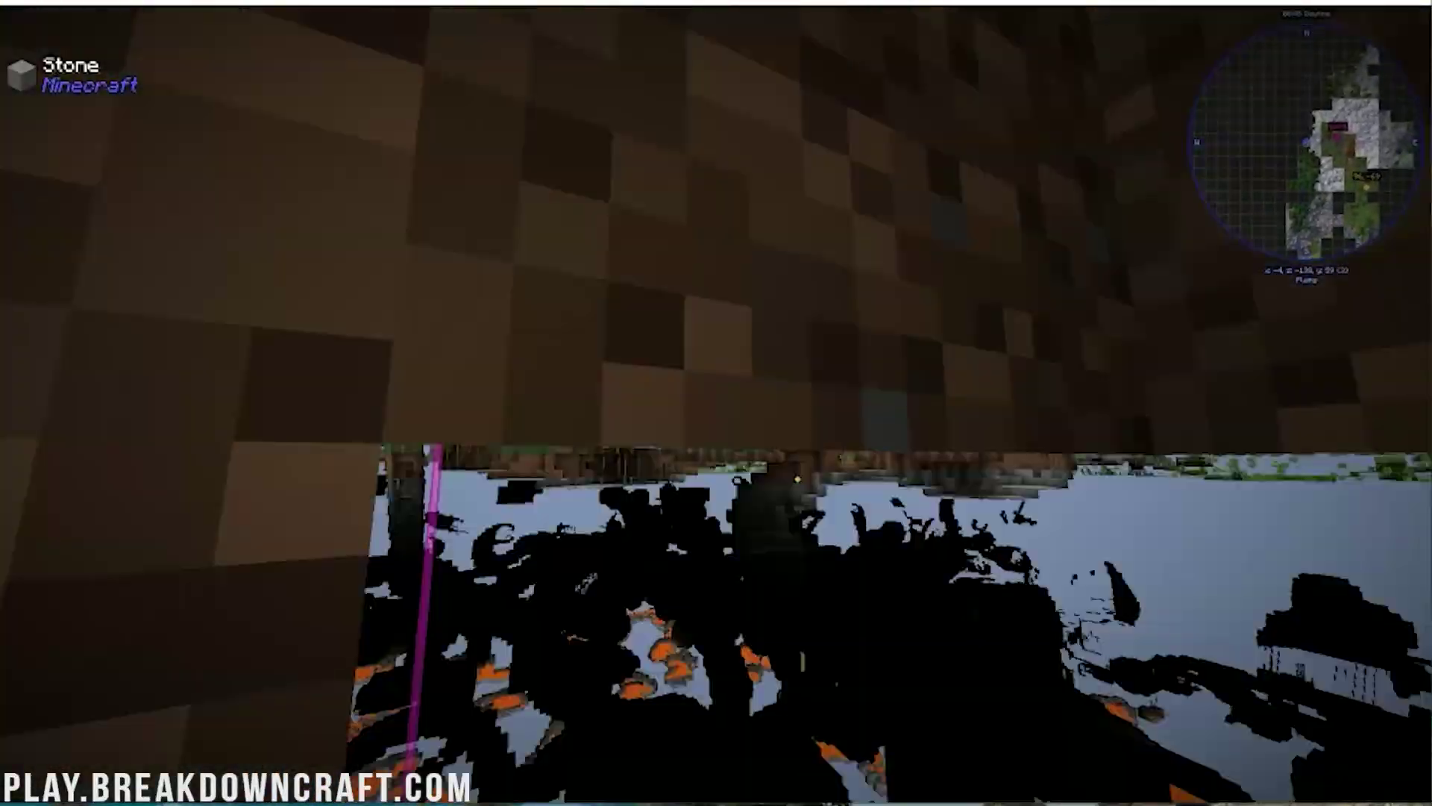
{"action": "key", "text": "w"}
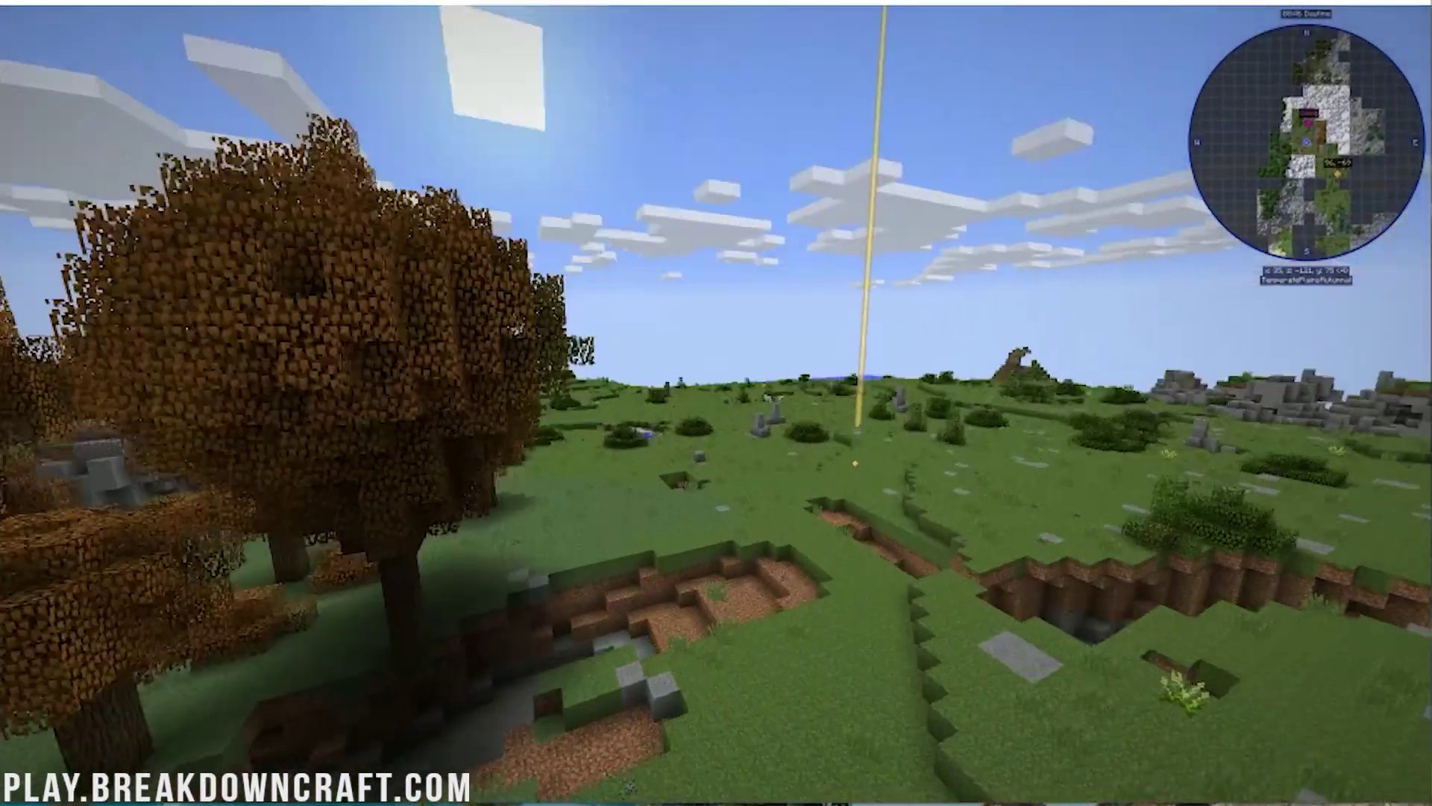
{"action": "key", "text": "w"}
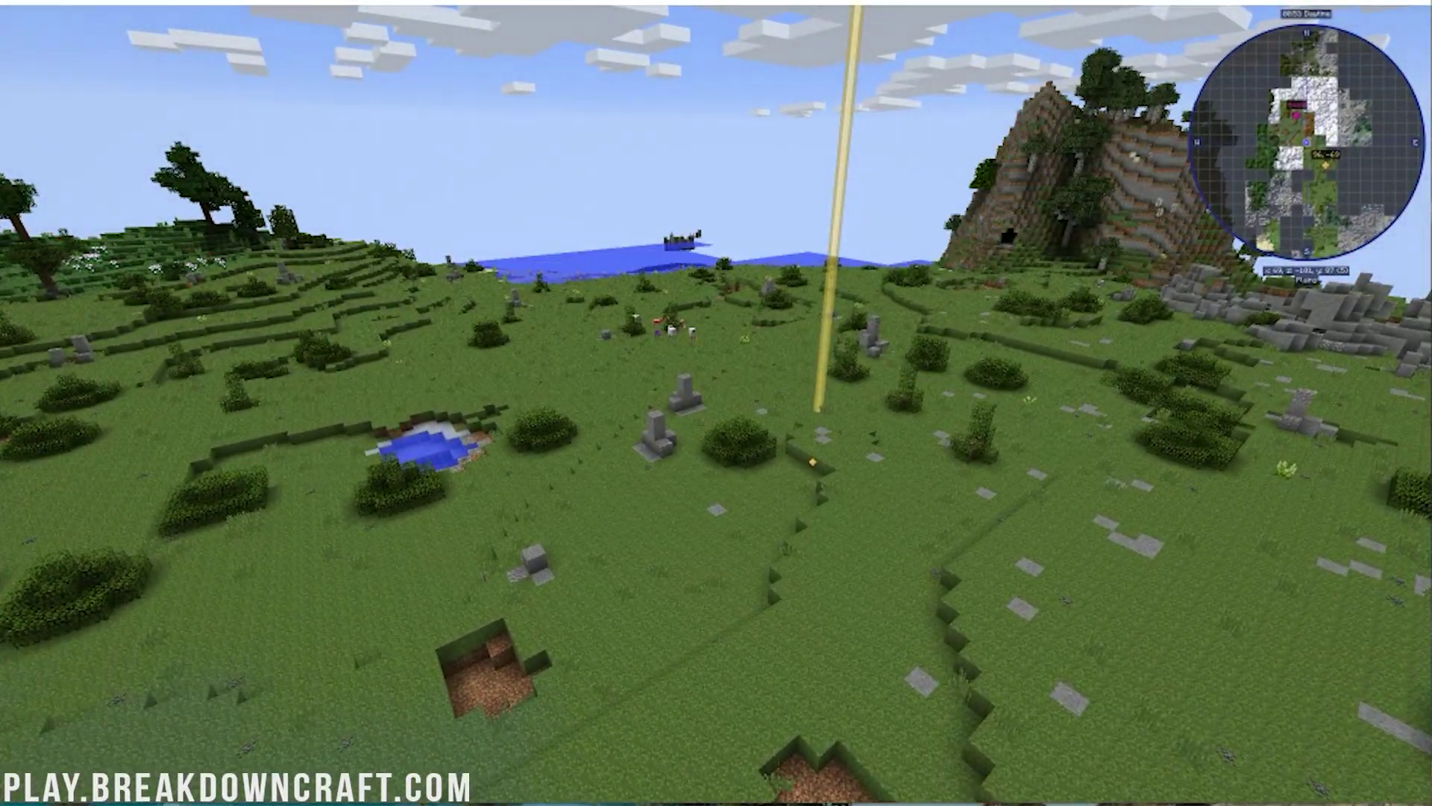
Check the inventory briefly and switch the game mode to creative with the command /gamemode creative
{"action": "key", "text": "e"}
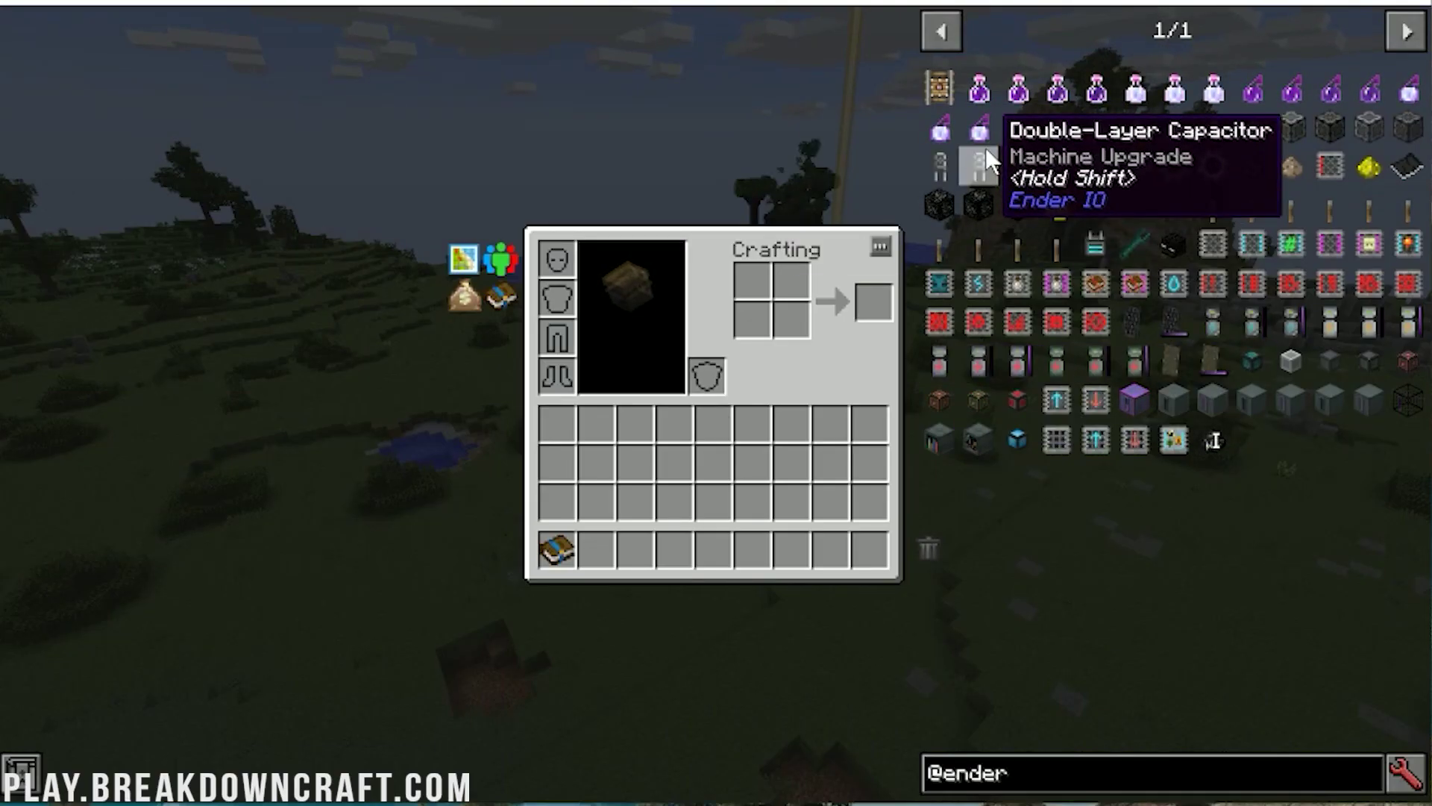
{"action": "key", "text": "e"}
{"action": "key", "text": "t"}
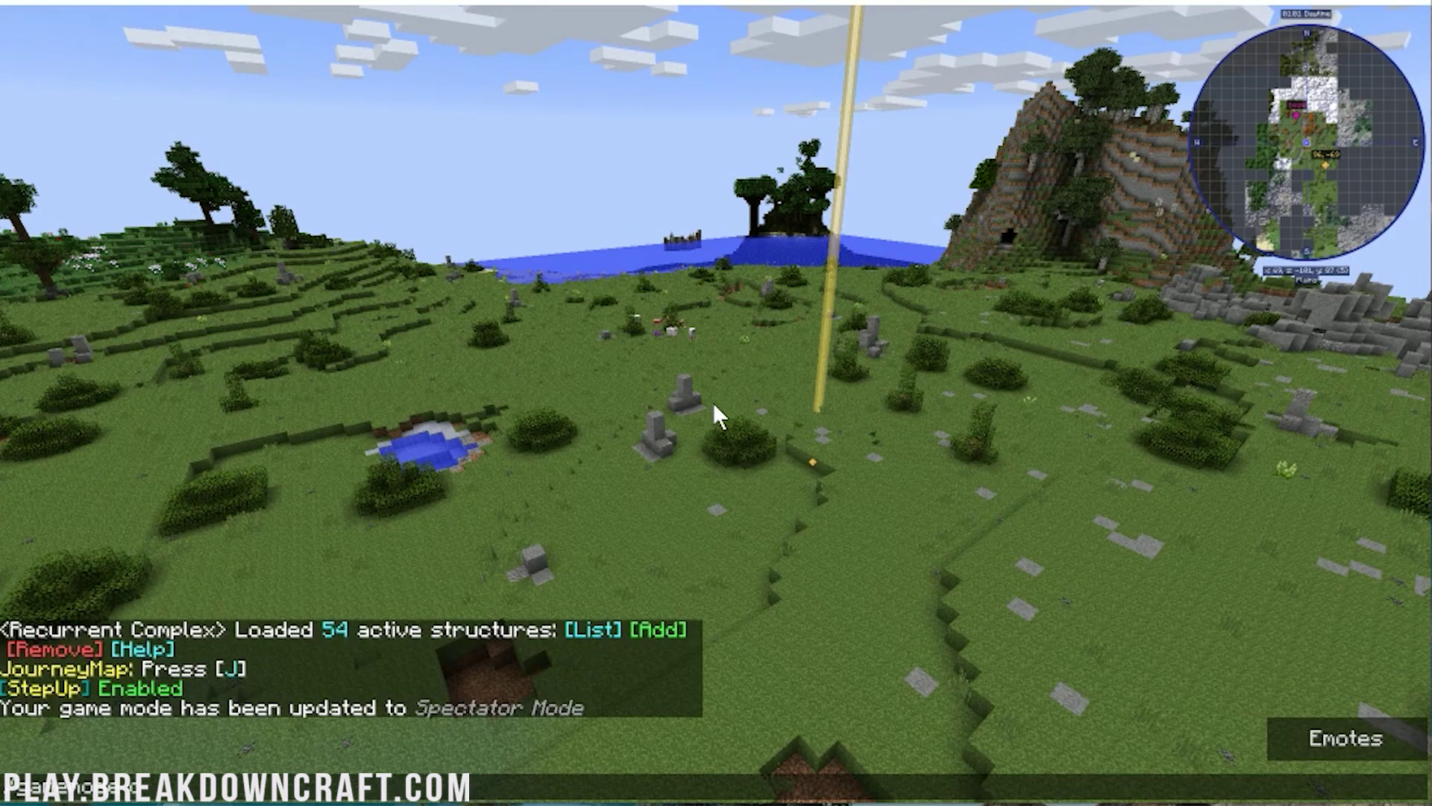
{"action": "type", "text": "/gamemode creative"}
{"action": "key", "text": "Return"}
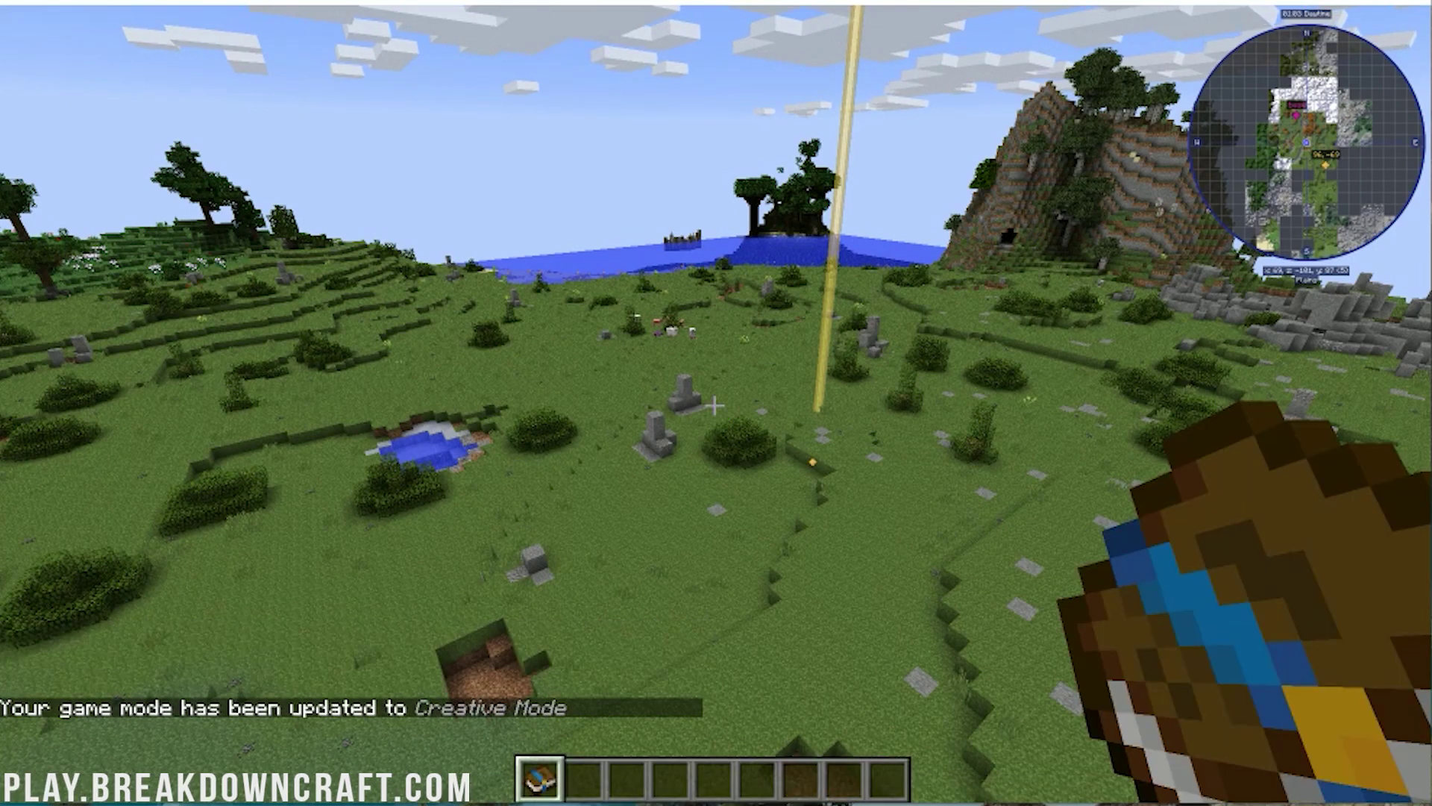
{"action": "key", "text": "e"}
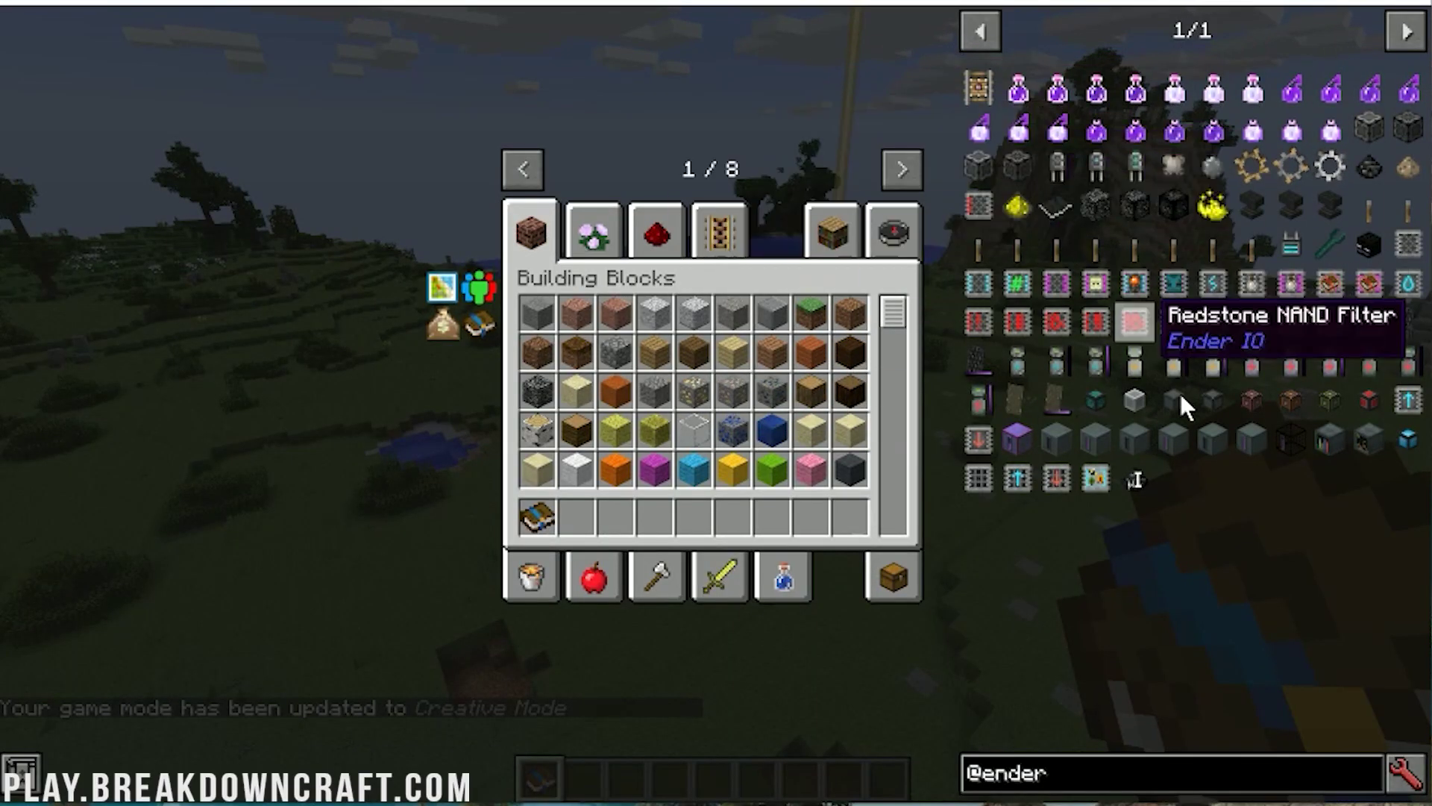
{"action": "left_click", "coordinate": [1224, 761]}
{"action": "key", "text": "BackSpace"}
{"action": "key", "text": "BackSpace"}
{"action": "key", "text": "BackSpace"}
{"action": "key", "text": "BackSpace"}
{"action": "key", "text": "BackSpace"}
{"action": "key", "text": "BackSpace"}
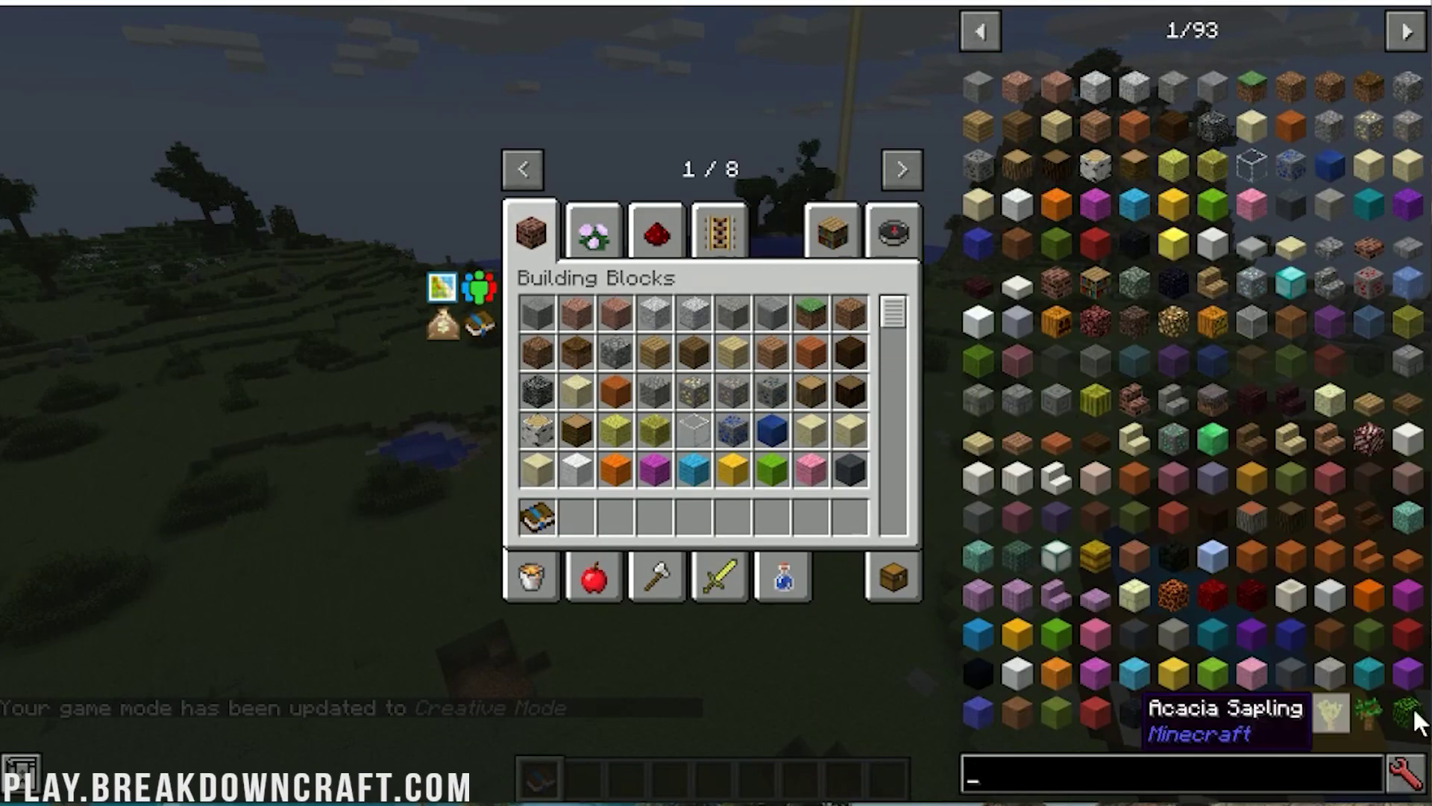
Page forward through the unfiltered item list to page 8 to look over the modpack's items
{"action": "left_click", "coordinate": [1410, 34]}
{"action": "left_click", "coordinate": [1410, 34]}
{"action": "left_click", "coordinate": [1410, 34]}
{"action": "left_click", "coordinate": [1410, 34]}
{"action": "left_click", "coordinate": [1410, 33]}
{"action": "left_click", "coordinate": [1410, 34]}
{"action": "left_click", "coordinate": [1410, 33]}
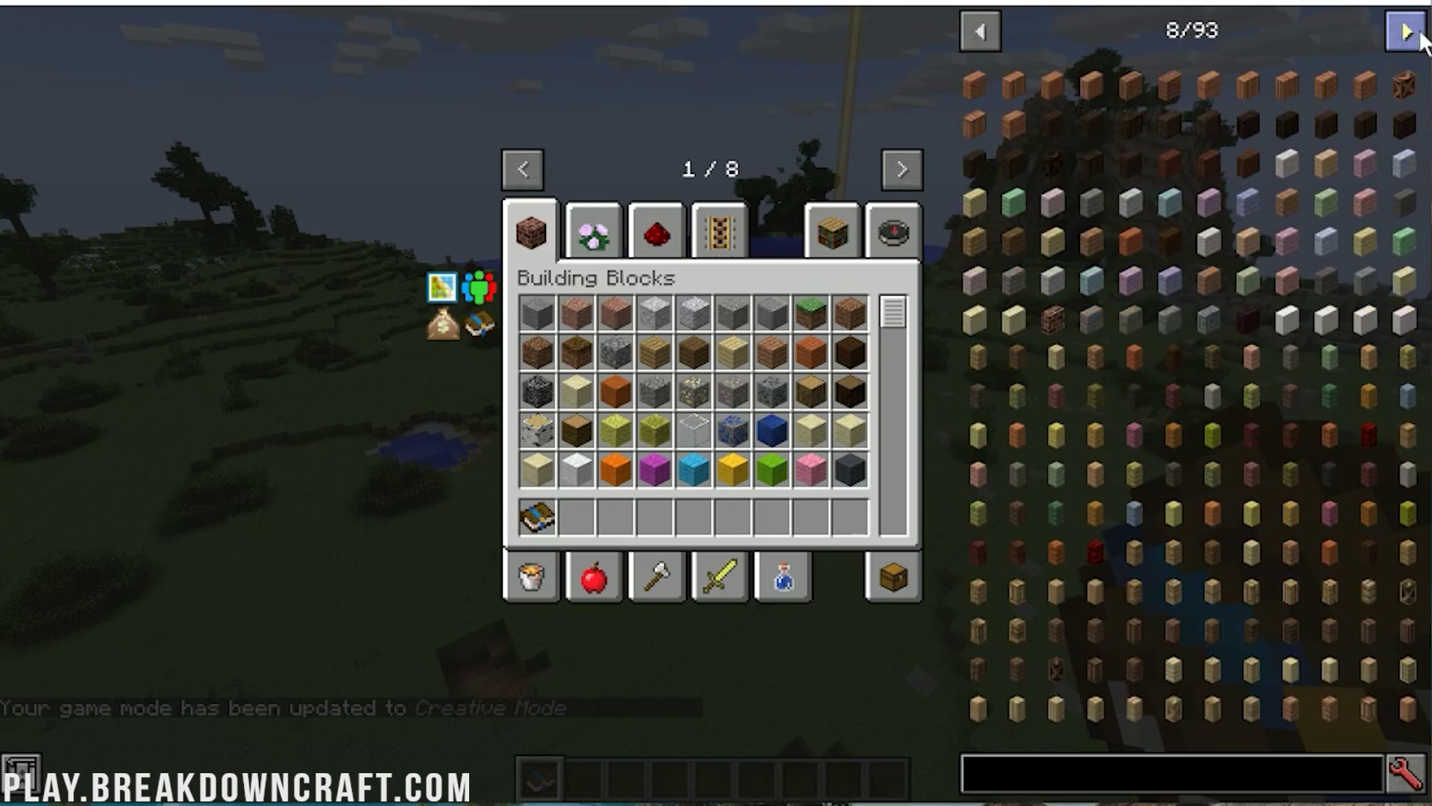